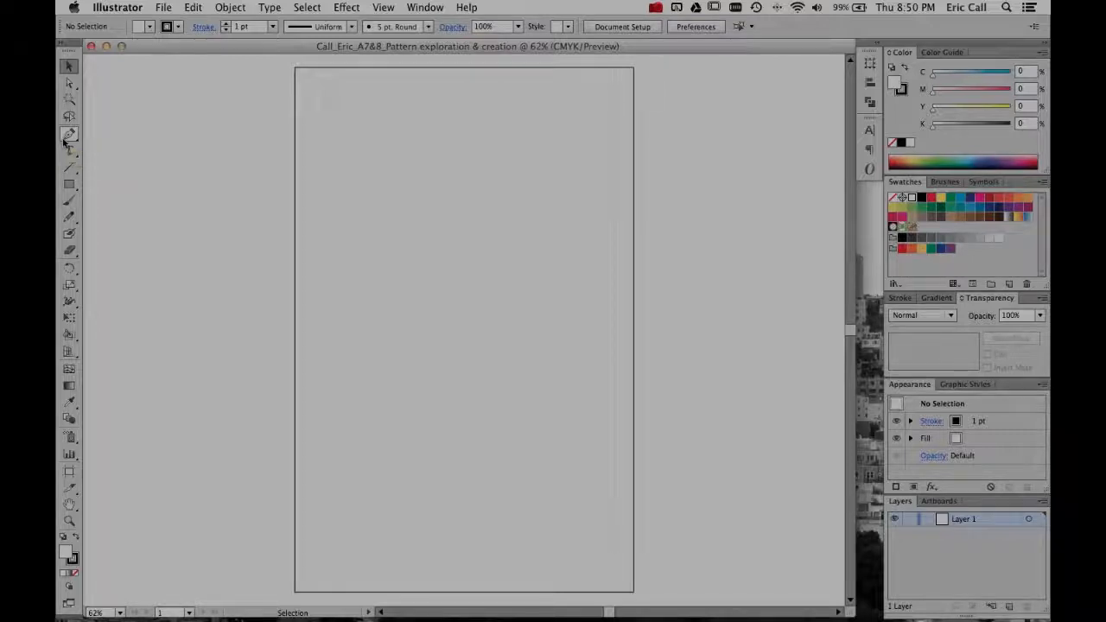
- Draw a diagonal line and a horizontal line on the artboard with the Line Segment tool, and undo both
left_click(69, 167)
left_click_drag(384, 130, 538, 257)
left_click_drag(493, 295, 407, 296)
key("super+z")
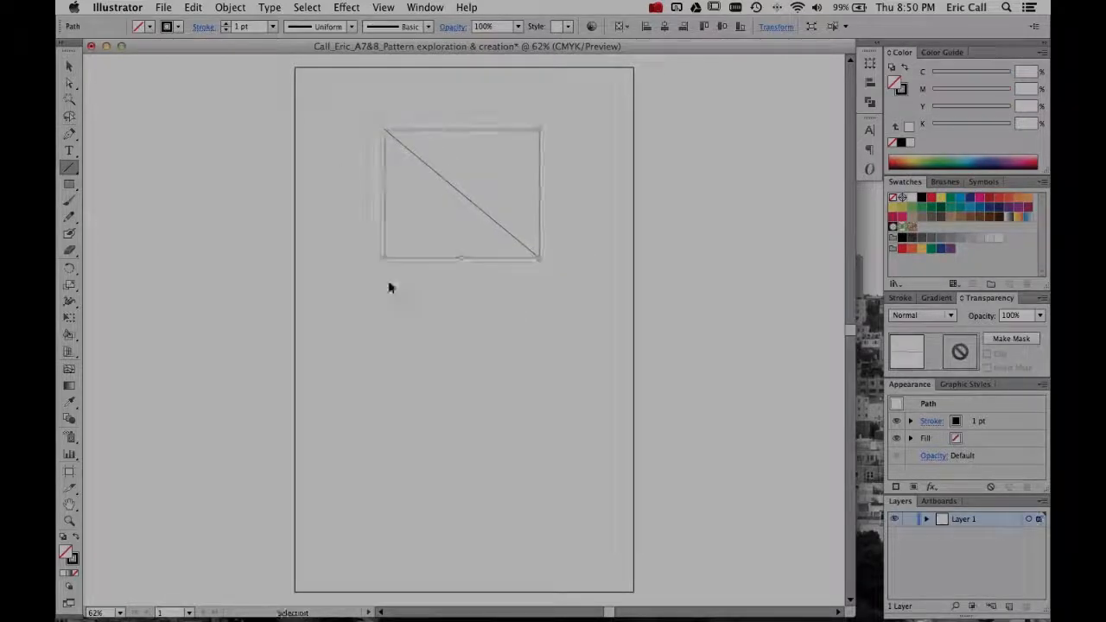
key("super+z")
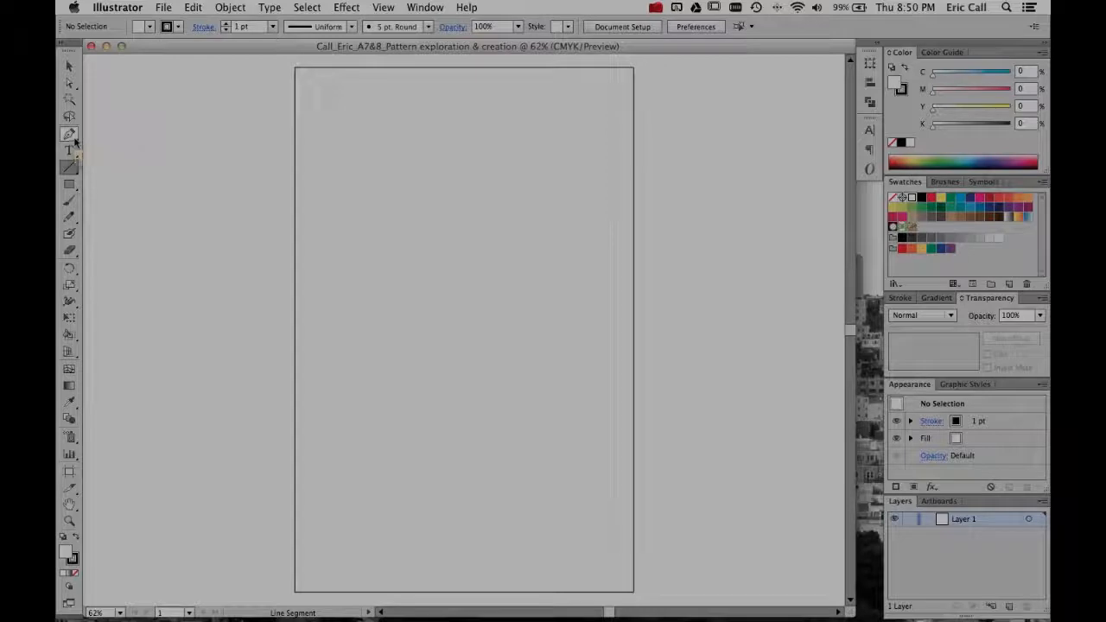
- Draw an open zigzag path of eight straight-line anchor points down the artboard with the Pen tool, and deselect it
left_click(71, 136)
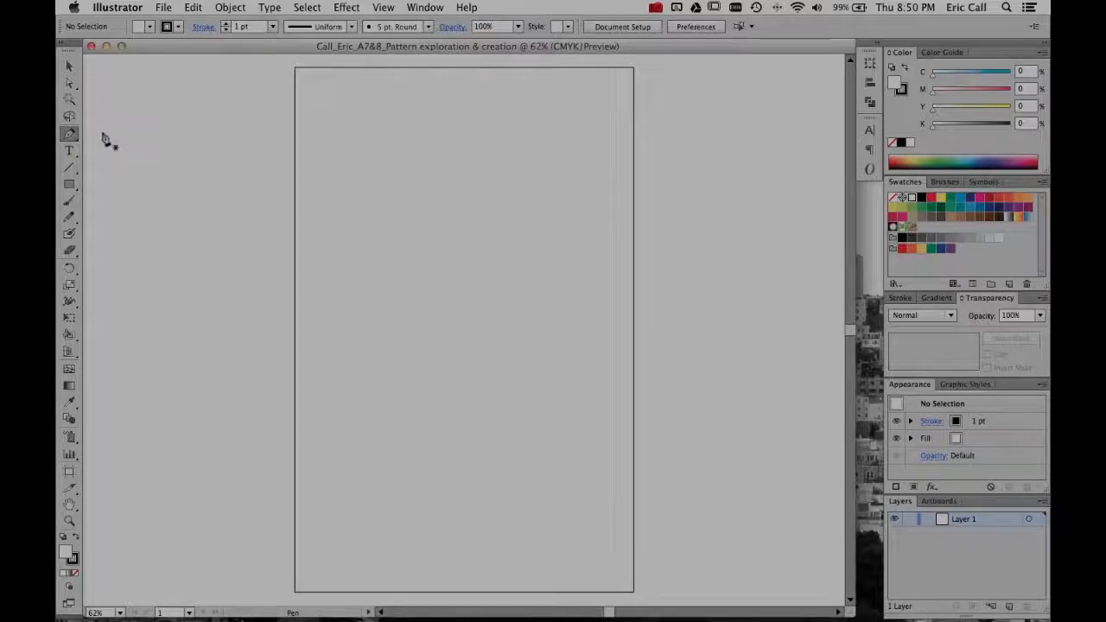
left_click(72, 135)
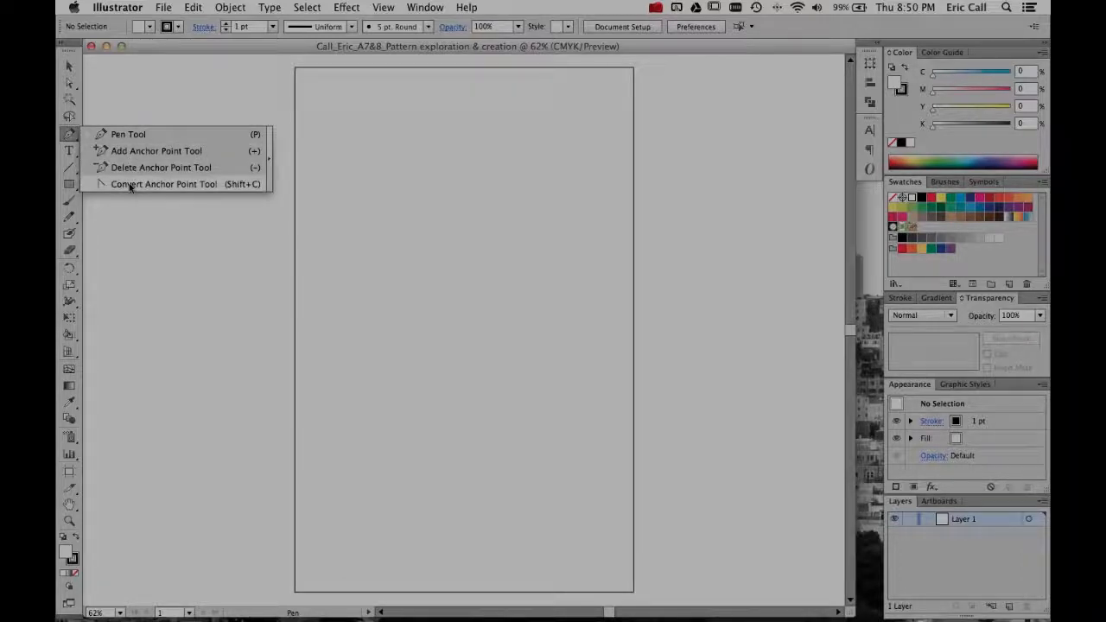
left_click(136, 140)
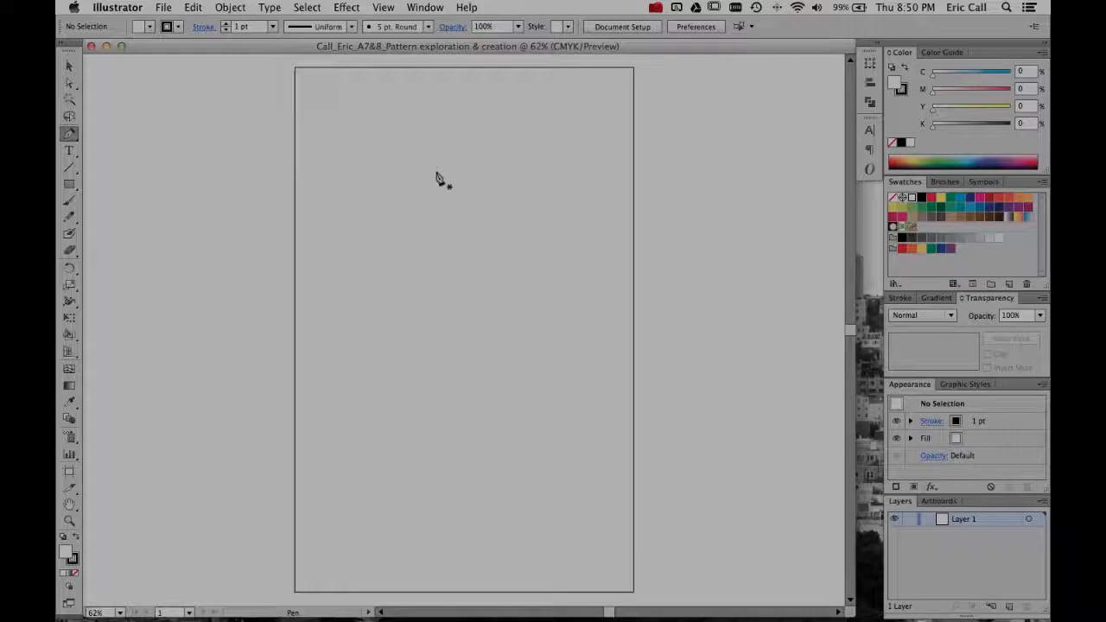
left_click(362, 137)
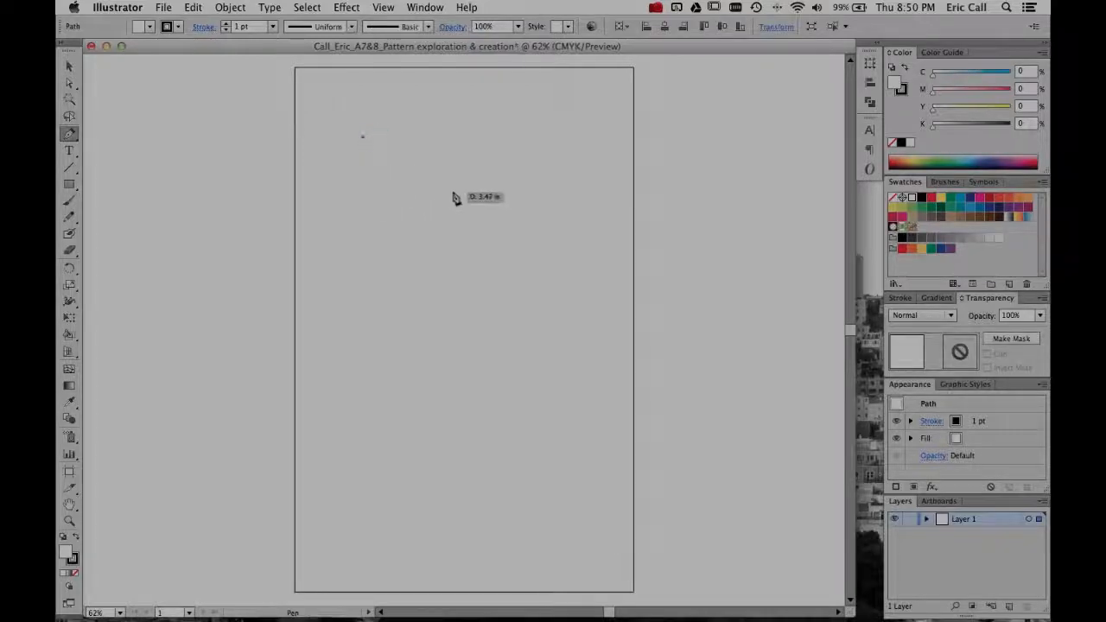
left_click(513, 188)
left_click(410, 234)
left_click(548, 288)
left_click(447, 338)
left_click(319, 356)
left_click(408, 448)
left_click(553, 397)
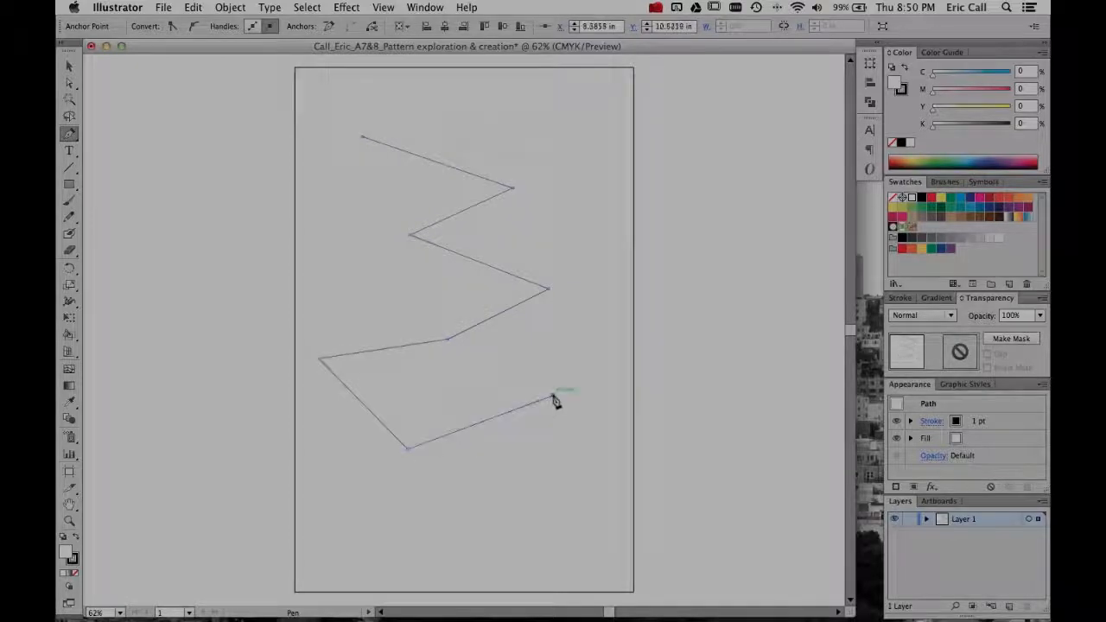
key("v")
left_click(534, 334)
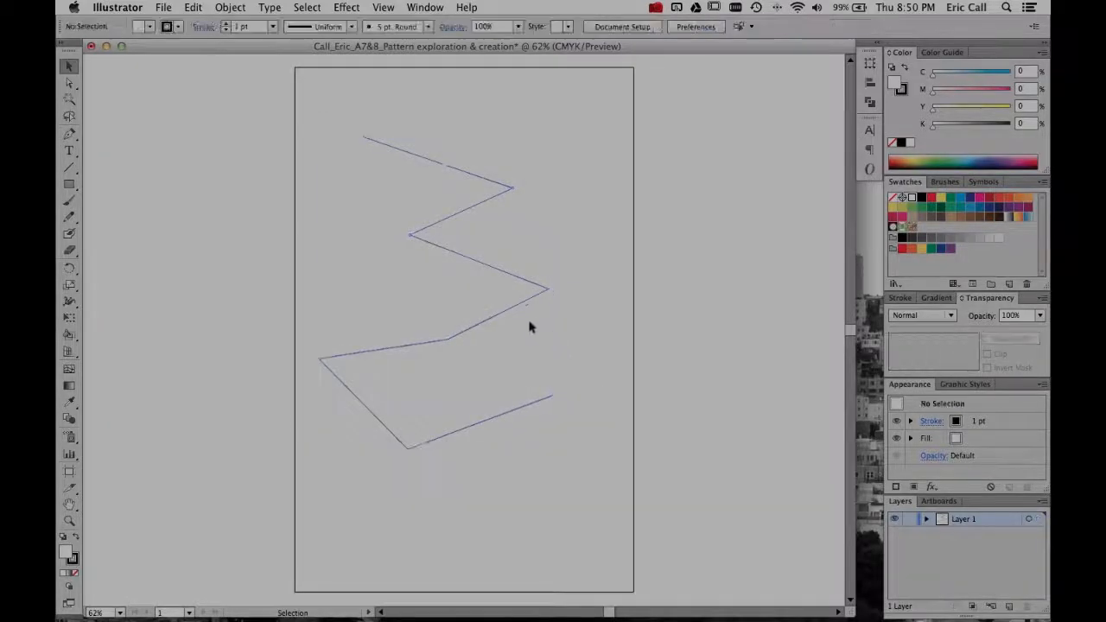
- Shift the whole zigzag path slightly up and right, and move its upper end anchor to about X 3.21 in, Y 3.54 in
left_click_drag(525, 309, 538, 286)
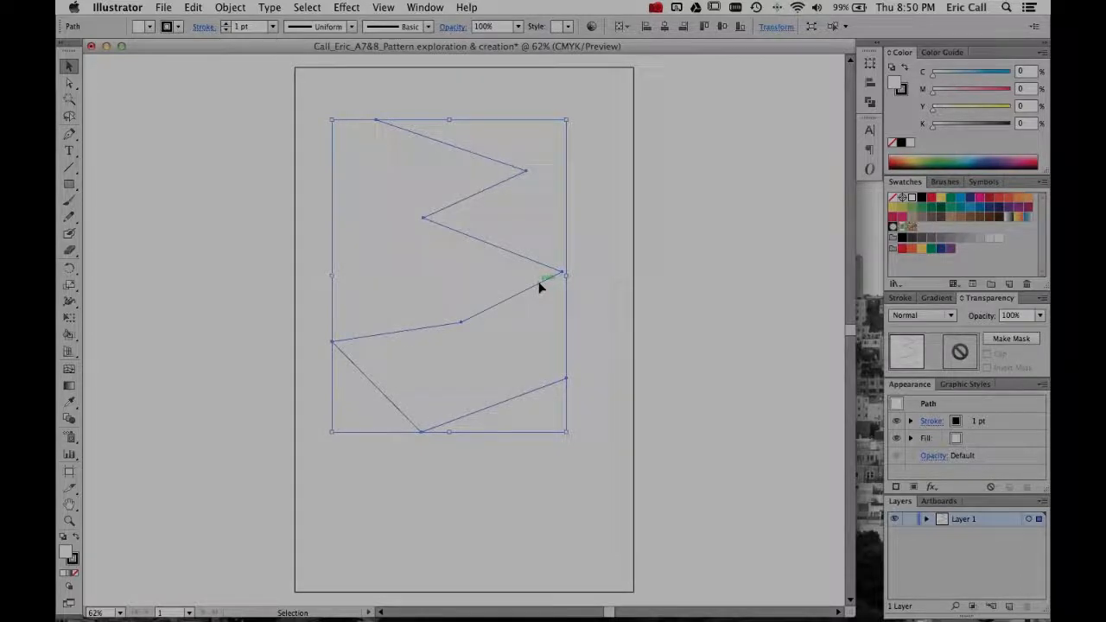
key("a")
left_click_drag(383, 126, 394, 178)
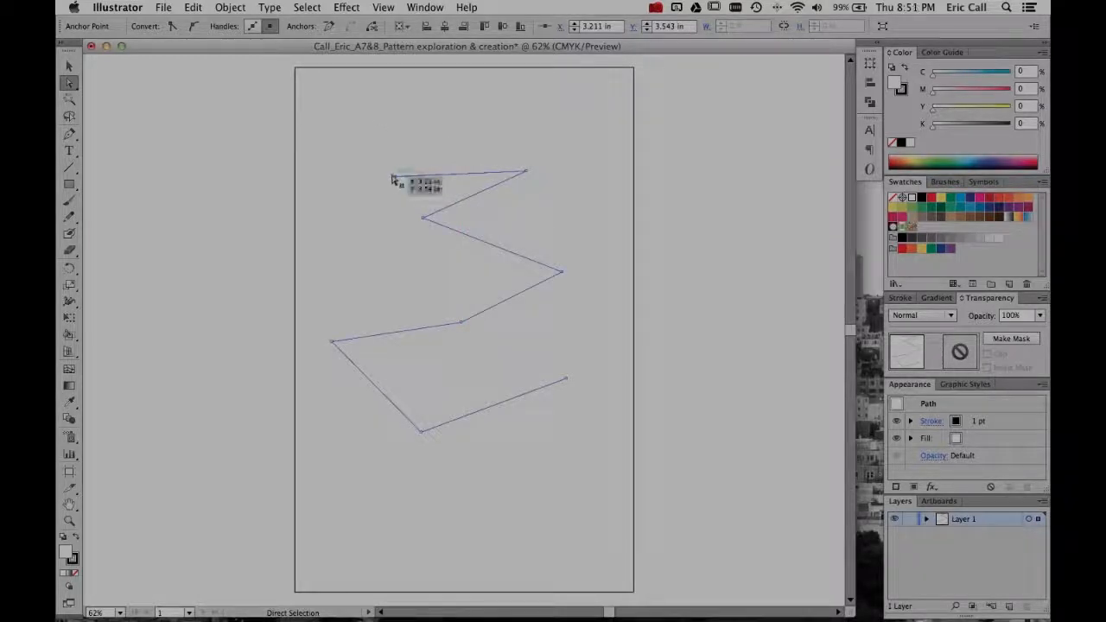
- Delete the whole zigzag path from the artboard
key("v")
left_click(422, 138)
mouse_move(427, 175)
left_mouse_down()
mouse_move(428, 136)
mouse_move(426, 178)
left_mouse_up()
key("Delete")
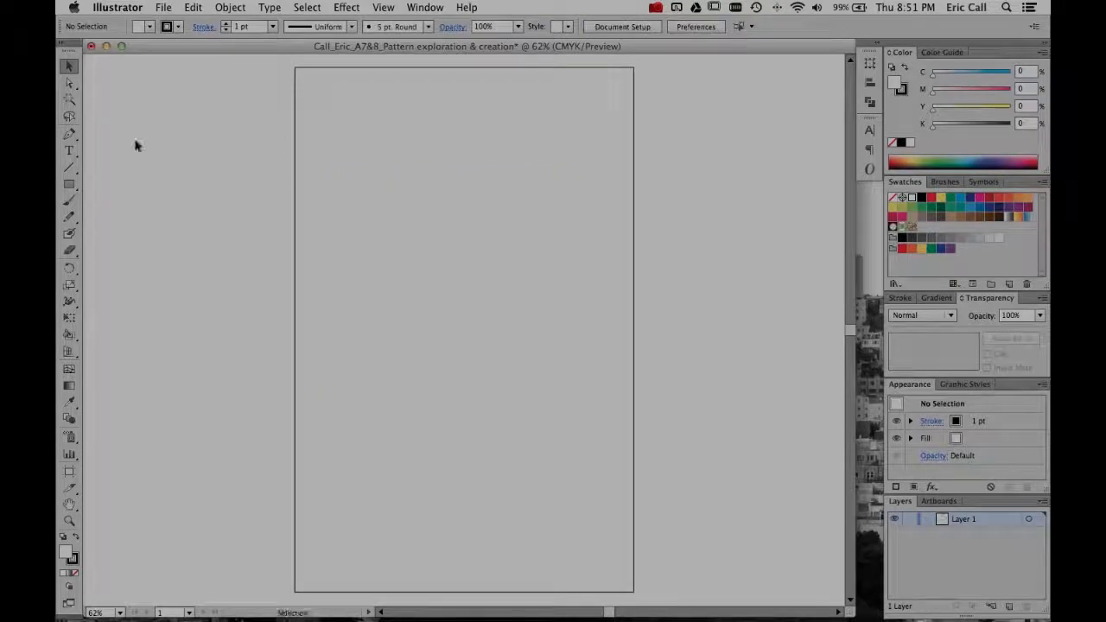
- Draw an open, winding curved path with four anchor points down the artboard using the Pen tool, and deselect it
left_click(69, 134)
left_click(397, 147)
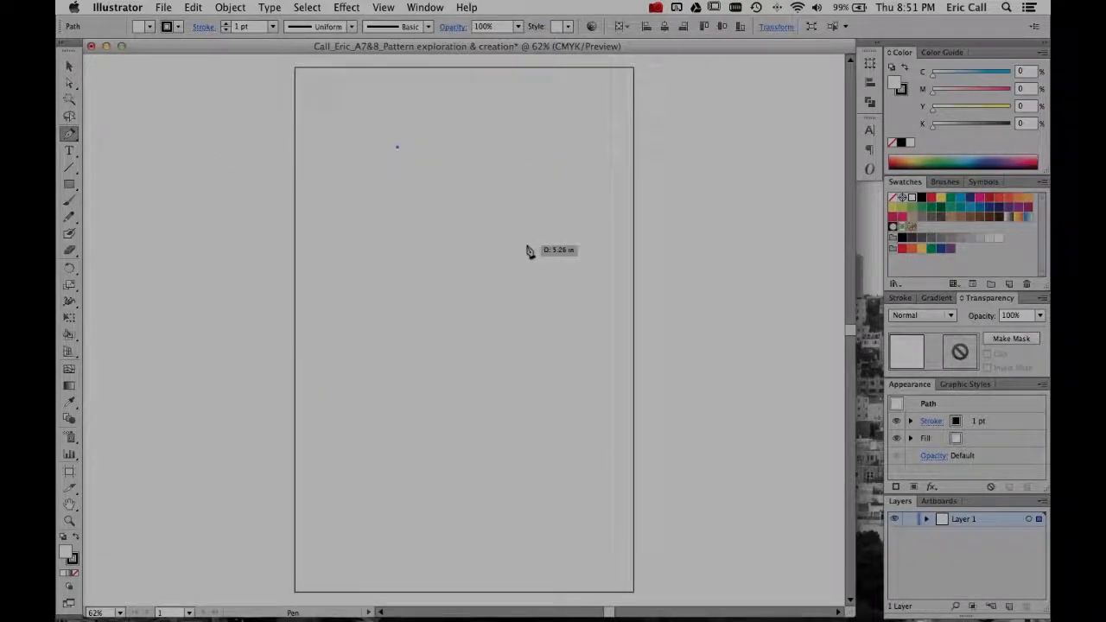
left_click_drag(526, 243, 490, 321)
left_click_drag(424, 364, 508, 481)
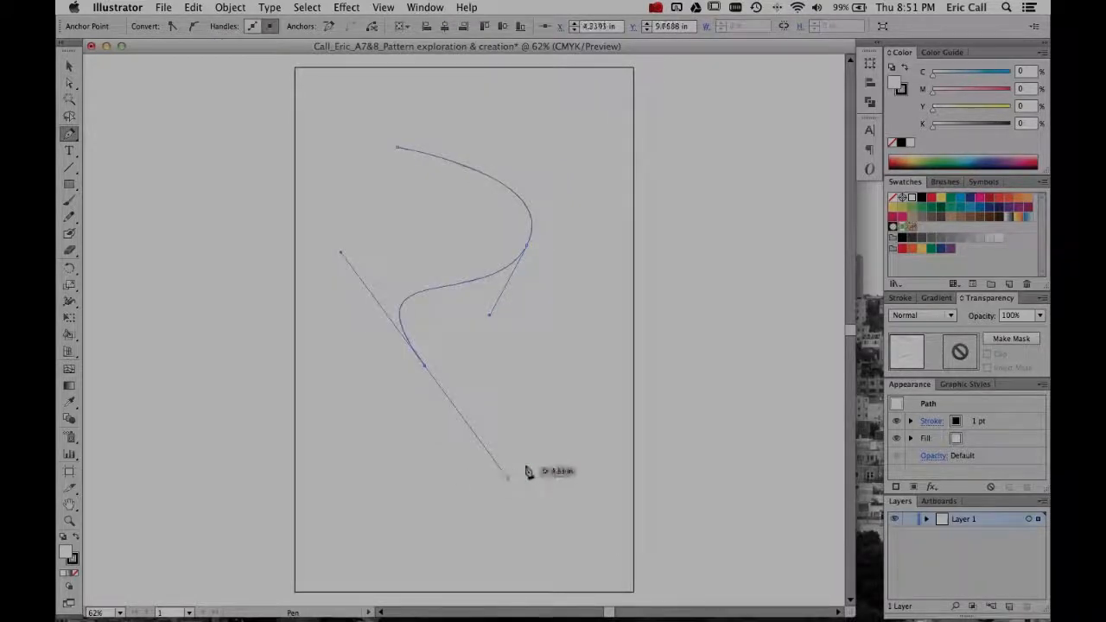
left_click_drag(549, 355, 547, 290)
key("v")
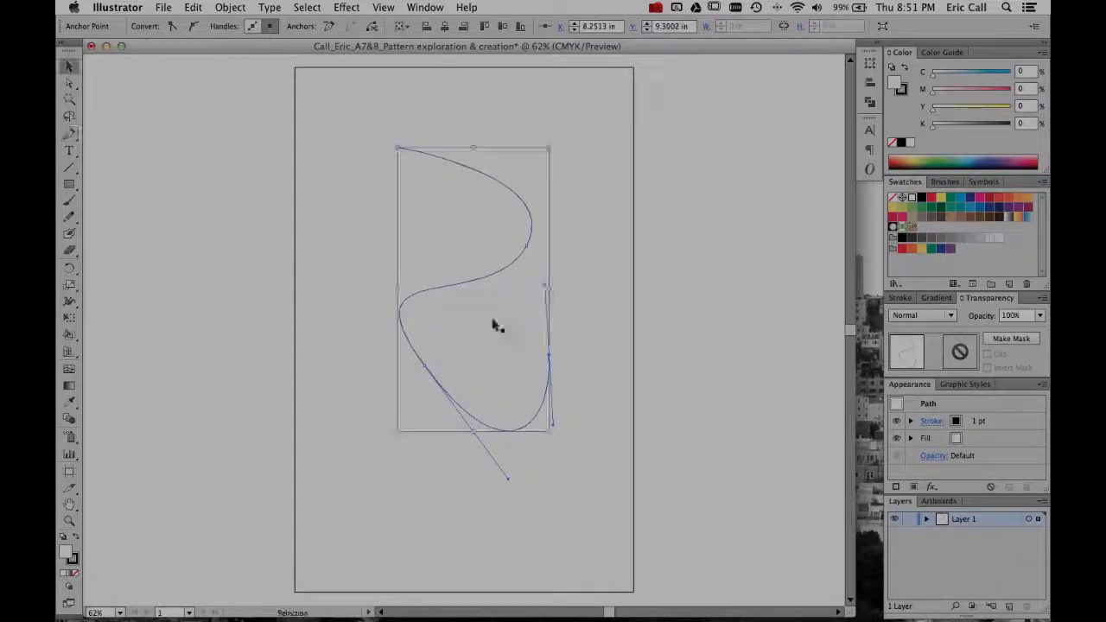
left_click(334, 345)
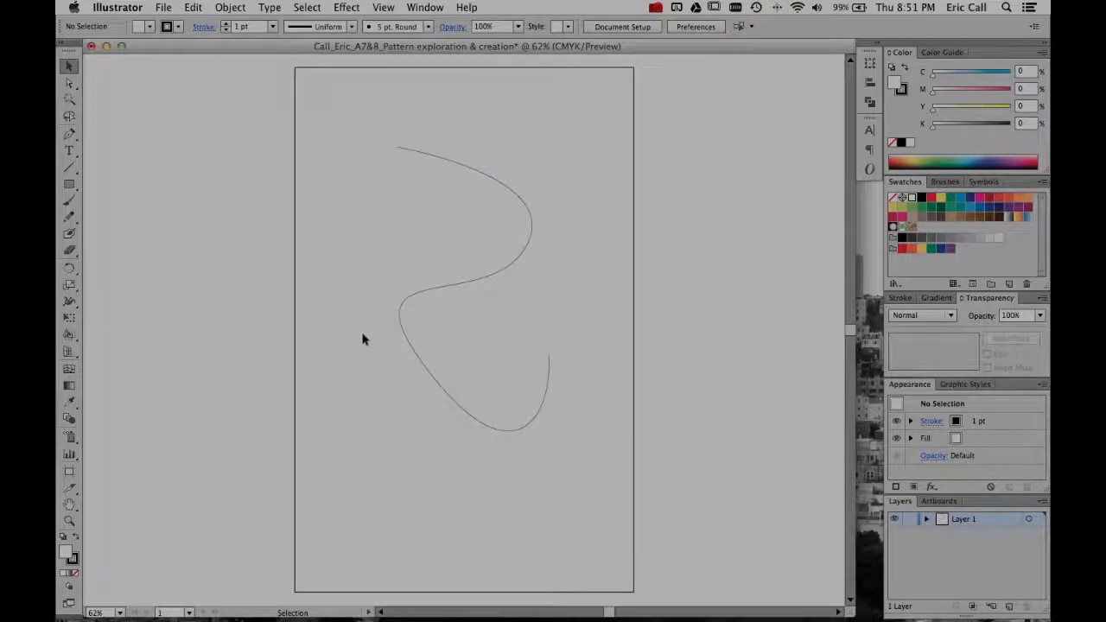
- Move the curve's upper end anchor up and right, and reshape the bend at the second anchor by adjusting its direction handles
left_click(440, 295)
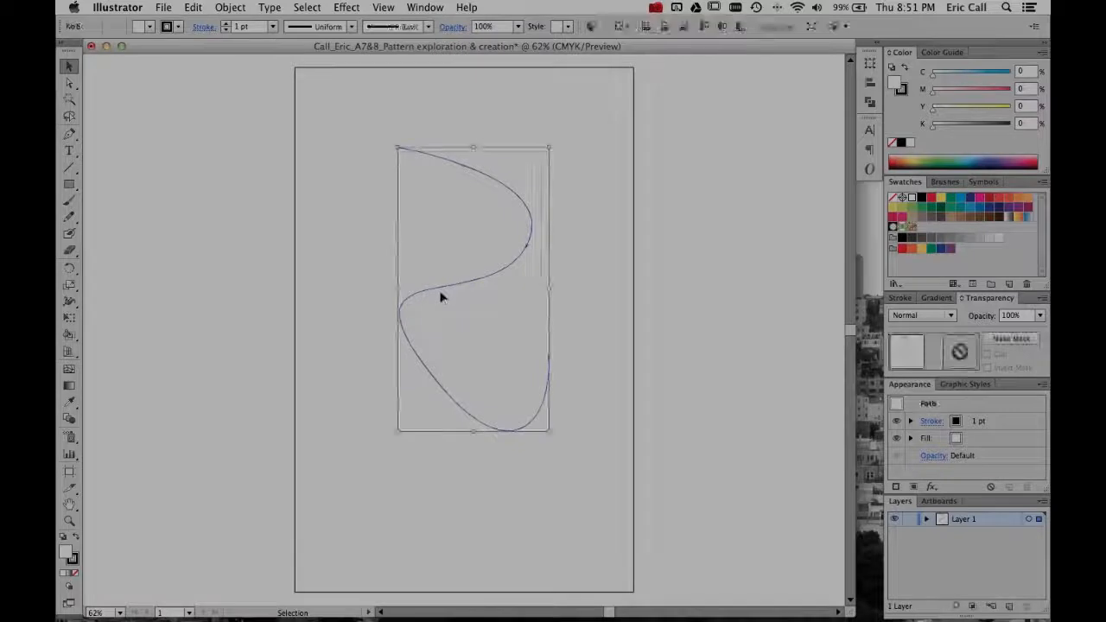
key("a")
left_click_drag(400, 151, 424, 129)
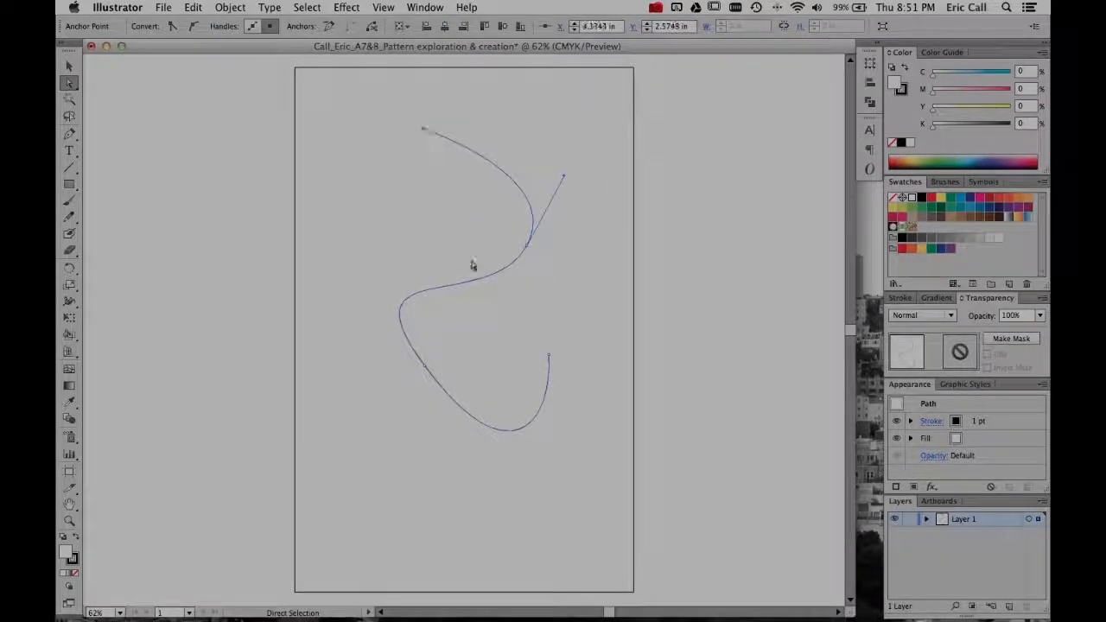
left_click_drag(524, 249, 524, 250)
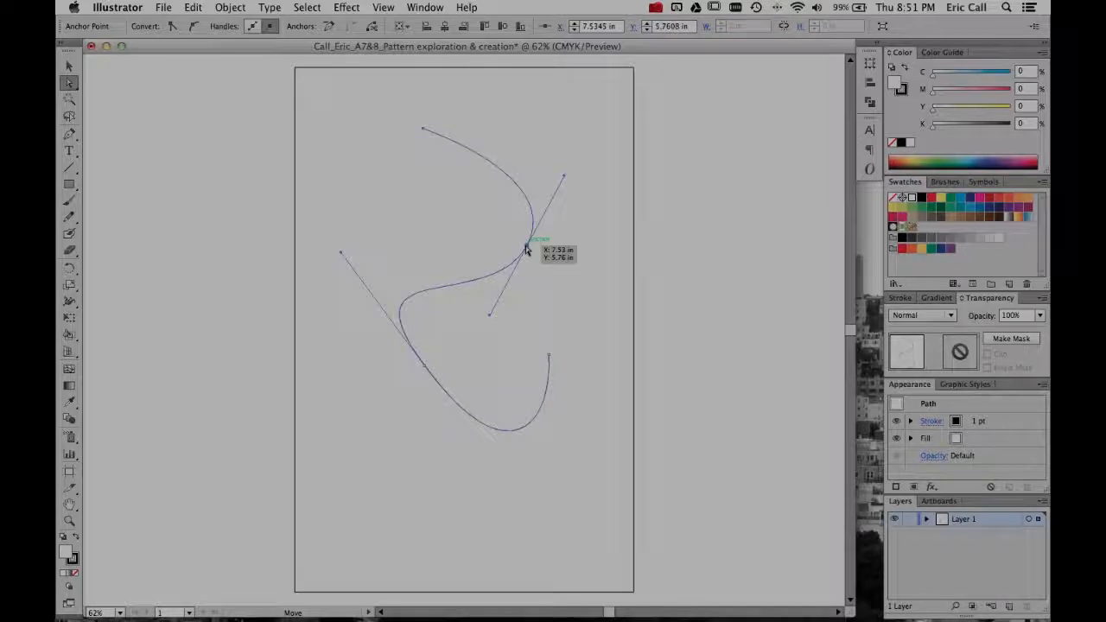
mouse_move(564, 177)
left_mouse_down()
mouse_move(533, 237)
mouse_move(592, 156)
mouse_move(648, 232)
mouse_move(583, 291)
mouse_move(588, 182)
mouse_move(558, 186)
left_mouse_up()
left_click_drag(494, 319, 509, 292)
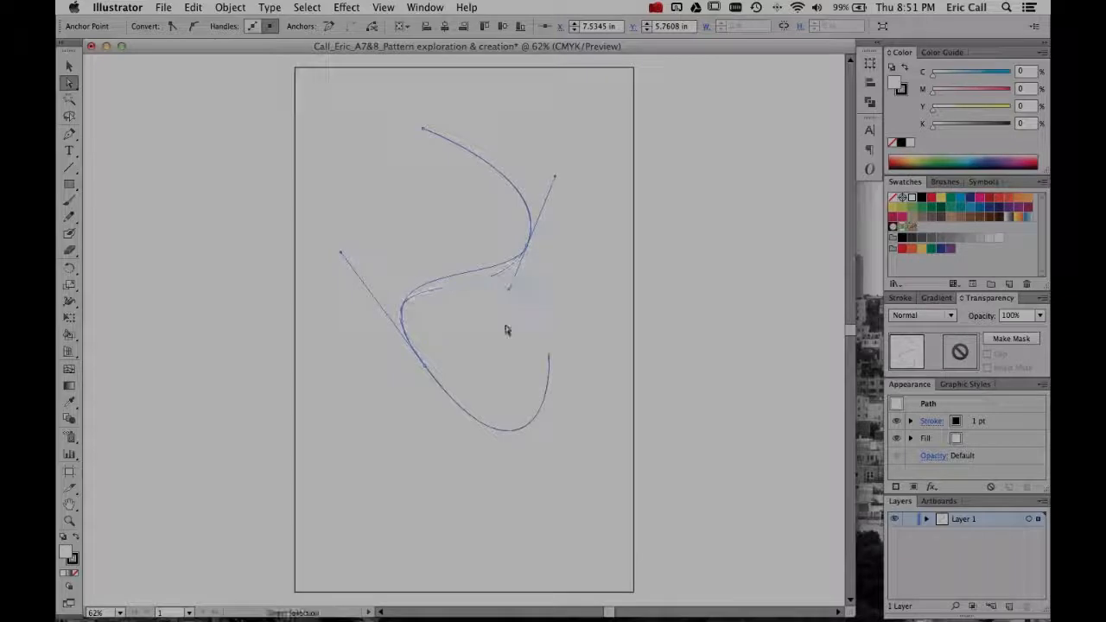
left_click(496, 348)
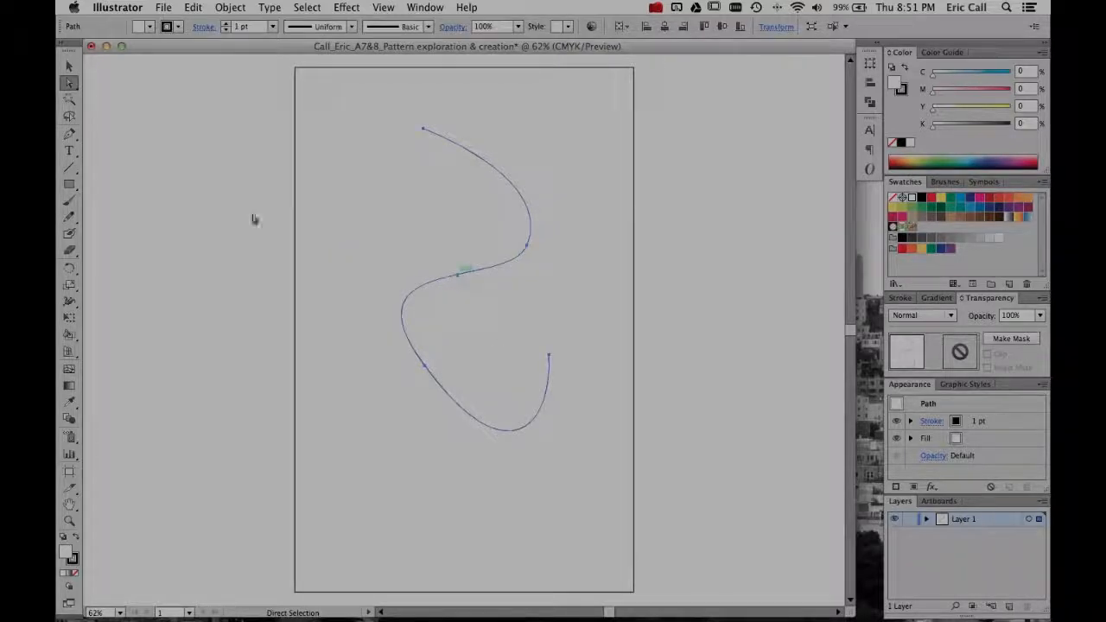
- Add two anchor points to the curve, one on its upper arc and one on its middle segment
left_click_drag(69, 135, 205, 153)
left_click(493, 168)
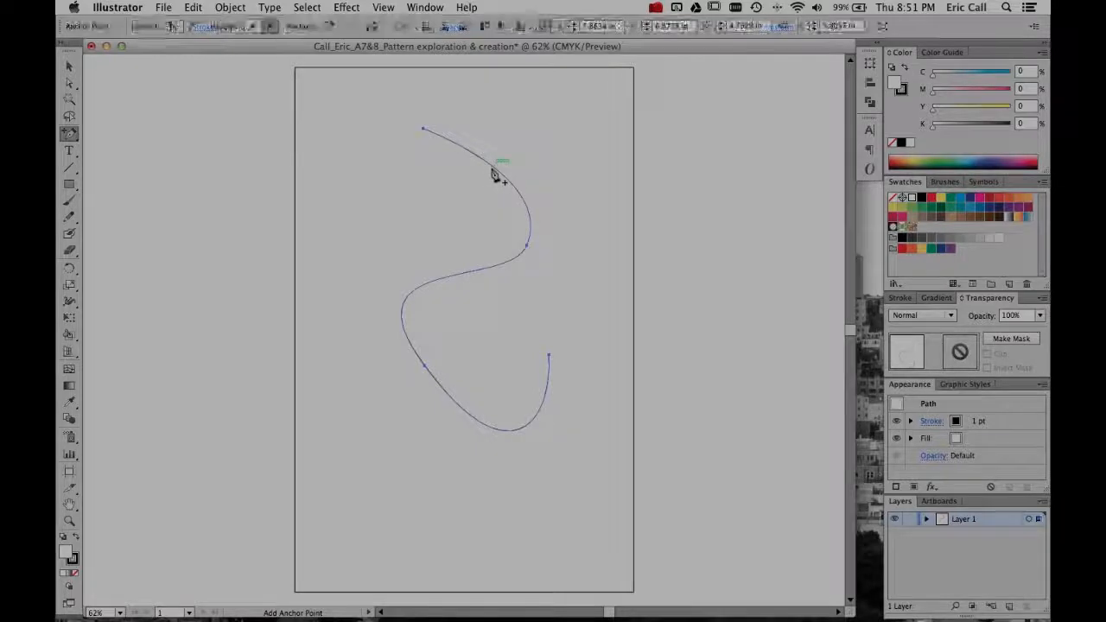
left_click(451, 277)
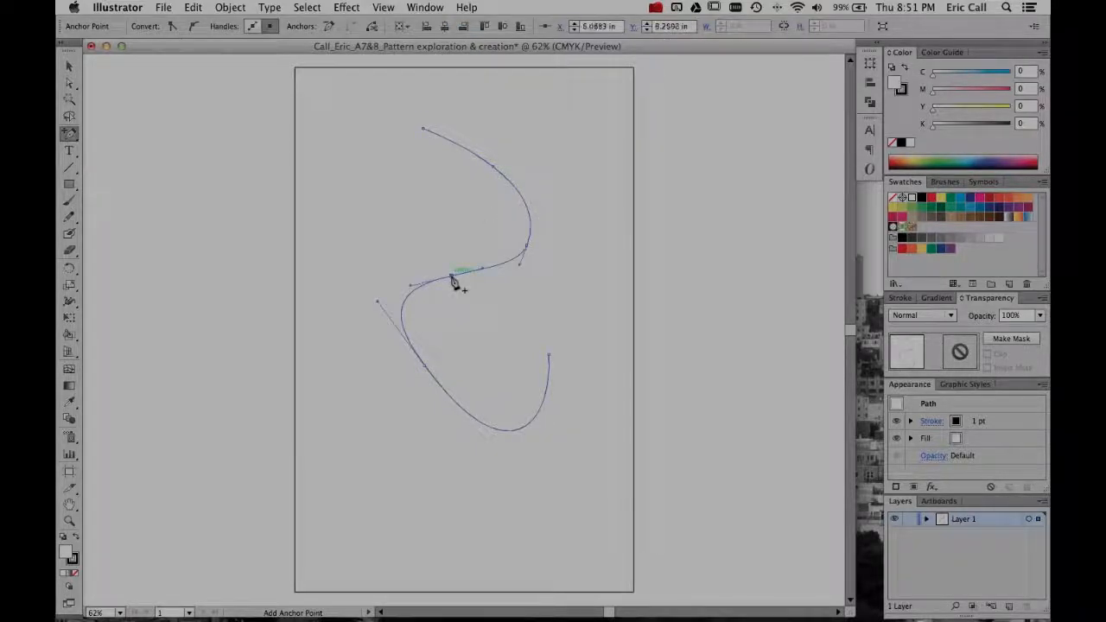
- Move the new middle anchor to about X 5.97 in, Y 7.98 in, and turn its direction handle steeply to form a wave
key("a")
left_click_drag(451, 275, 446, 302)
left_click_drag(452, 249, 467, 267)
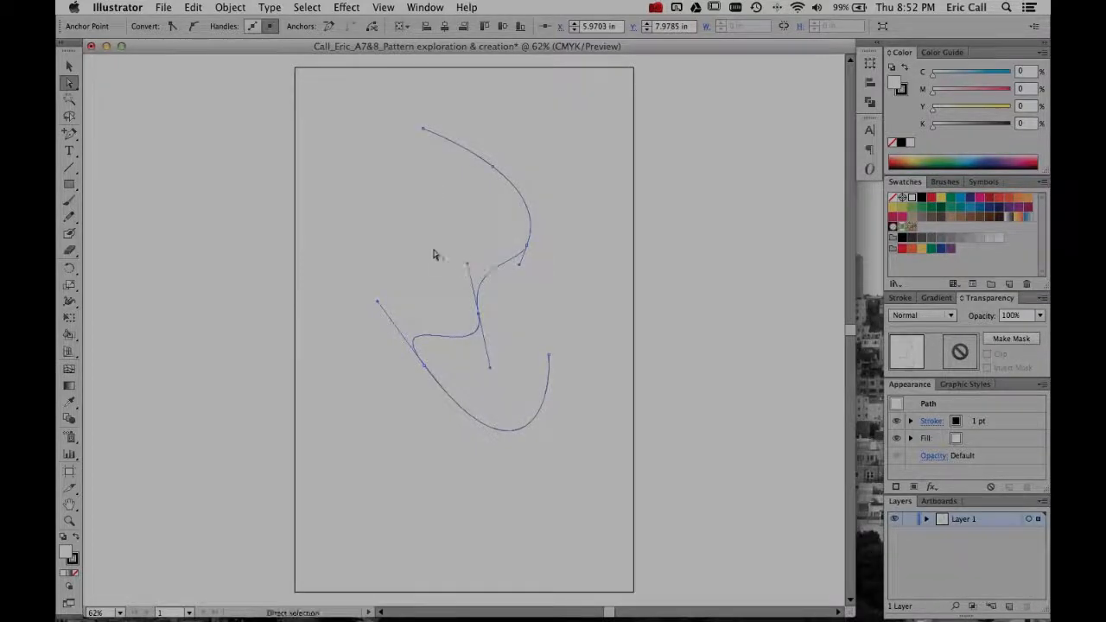
left_click(429, 243)
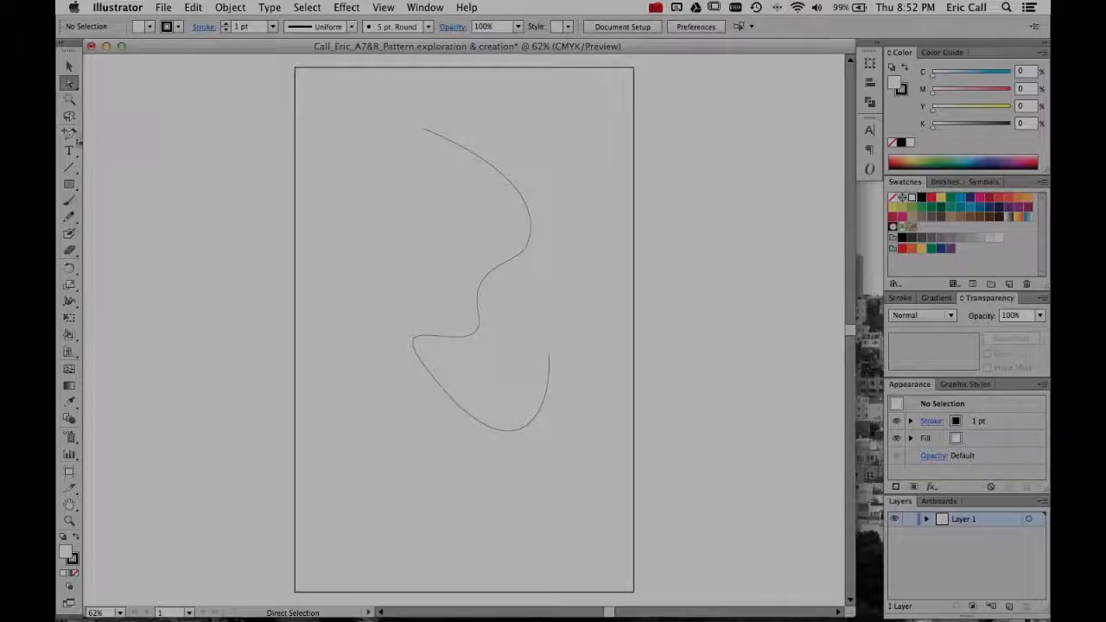
- Try to remove a point from the unselected curve's middle section with the Delete Anchor Point tool
left_click(70, 136)
left_click(142, 169)
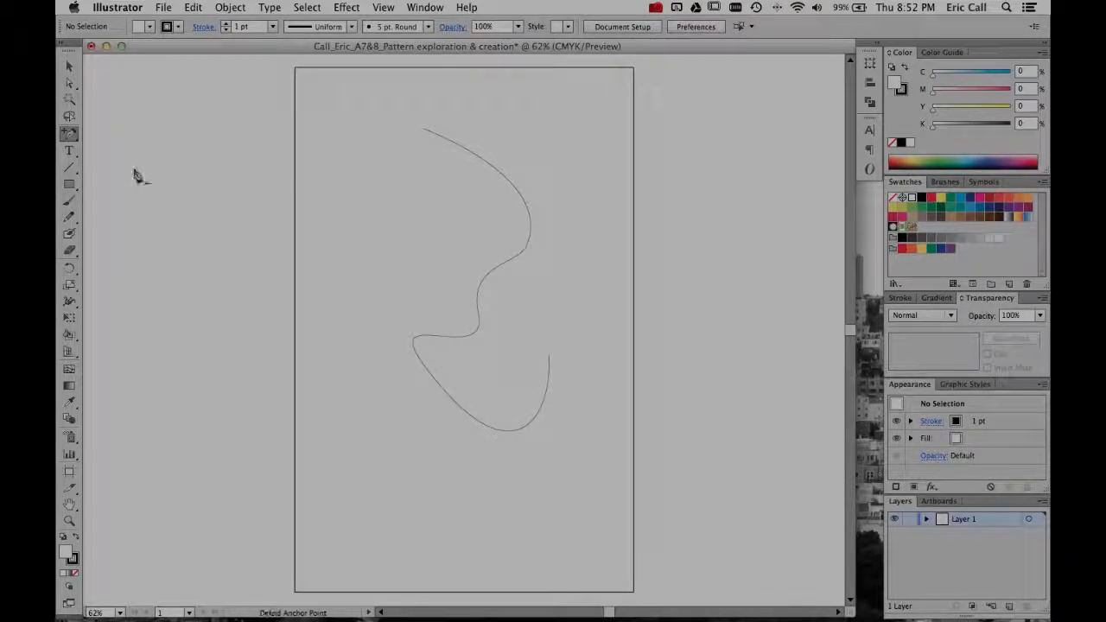
left_click(486, 279)
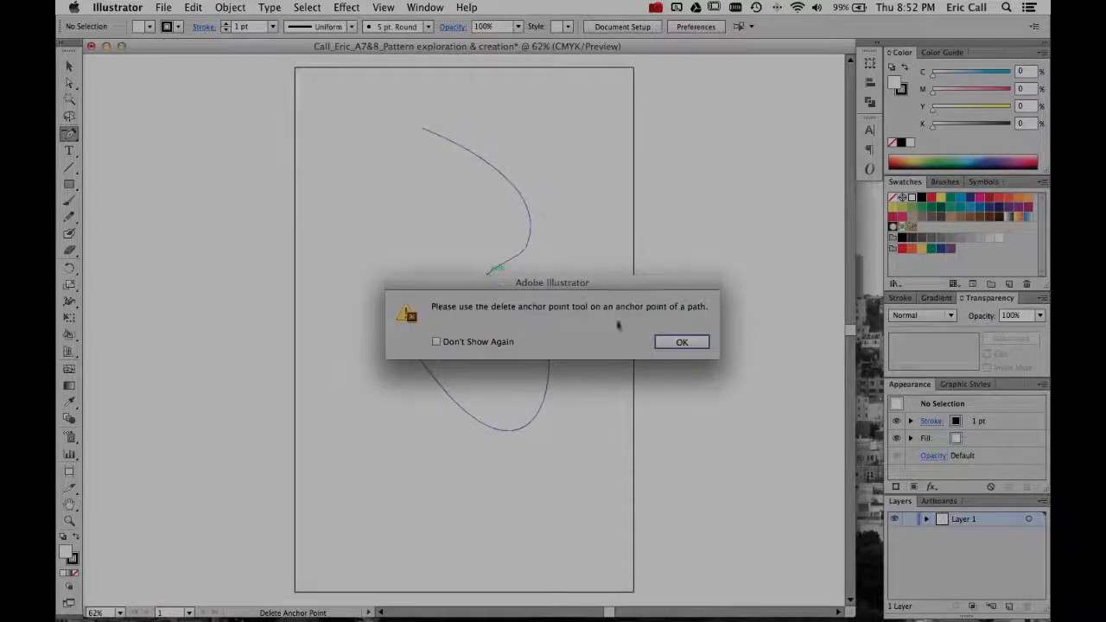
left_click(671, 338)
- Select the curve, delete its middle anchor point and the anchor at the bend above it, and deselect the path
key("v")
left_click(509, 261)
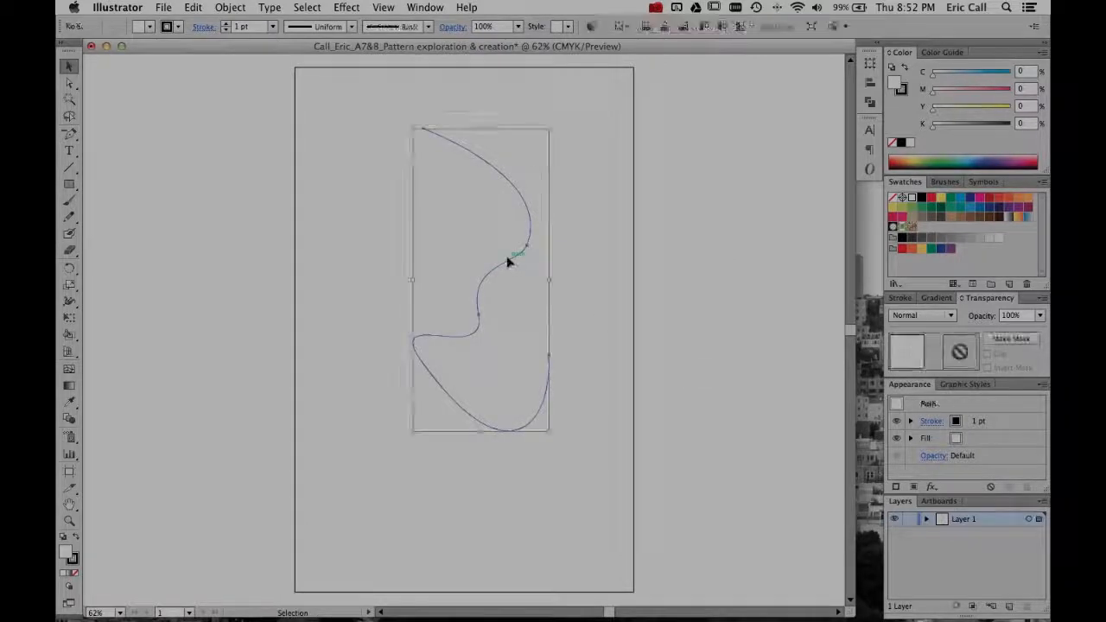
key("minus")
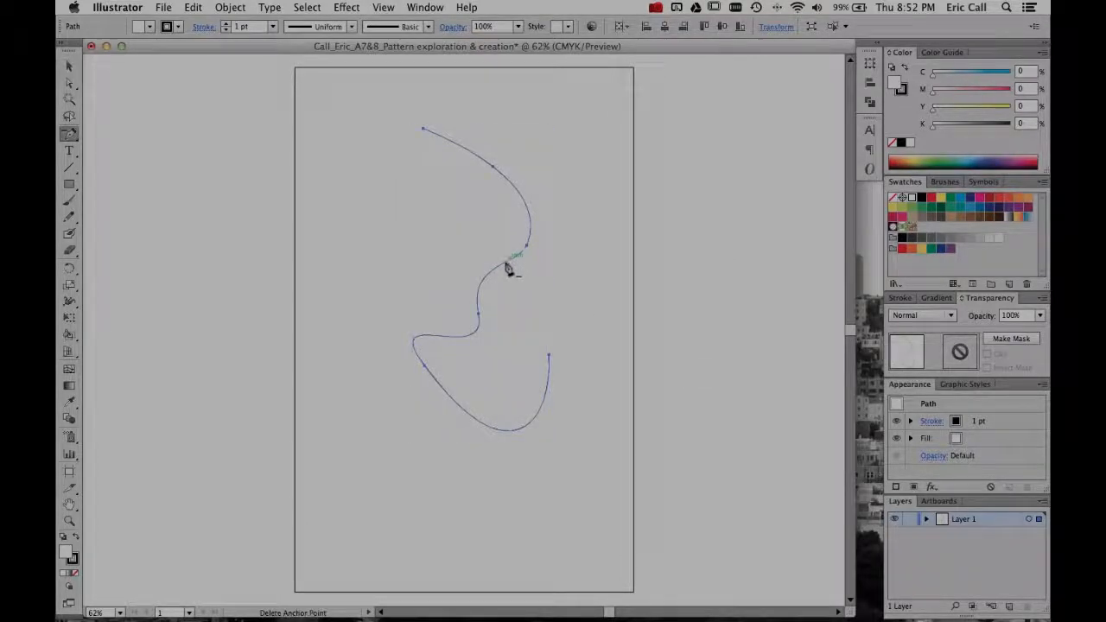
left_click(477, 315)
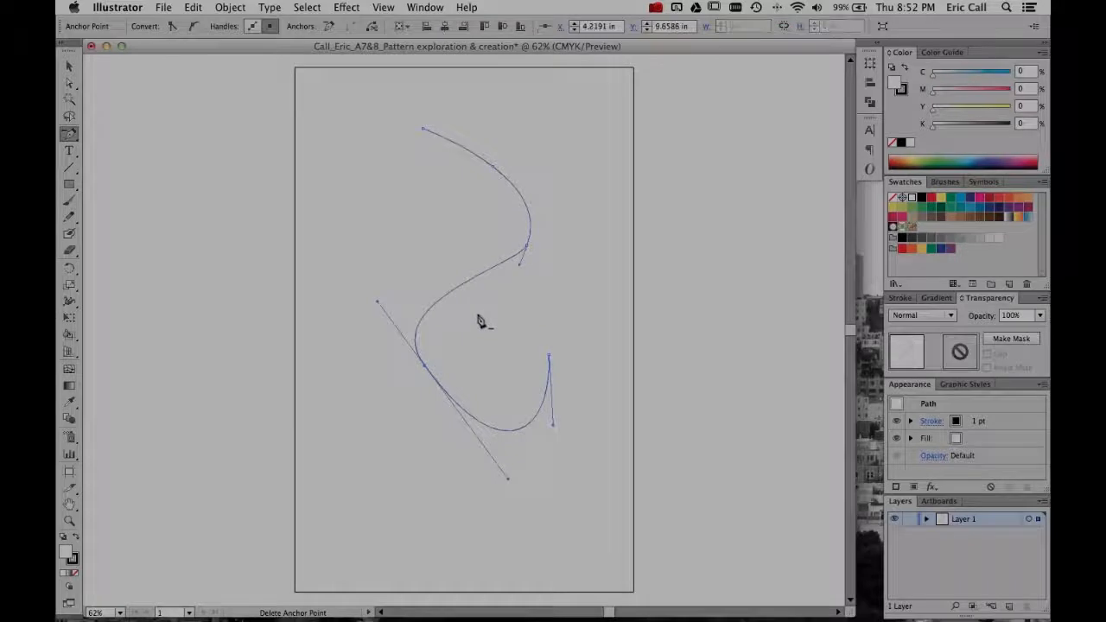
left_click(525, 249)
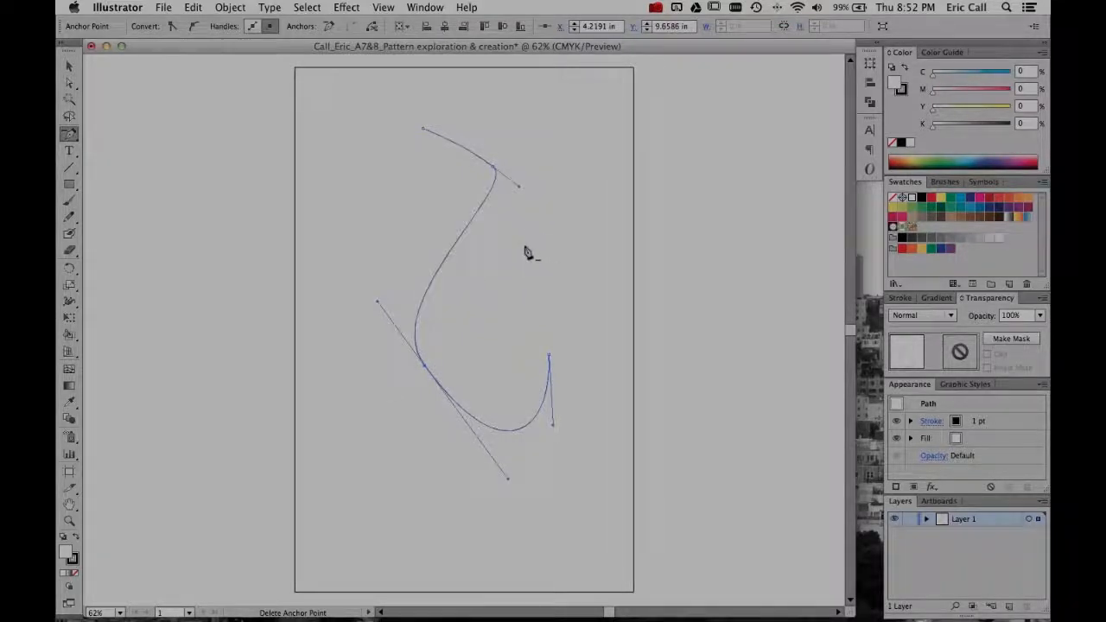
key("v")
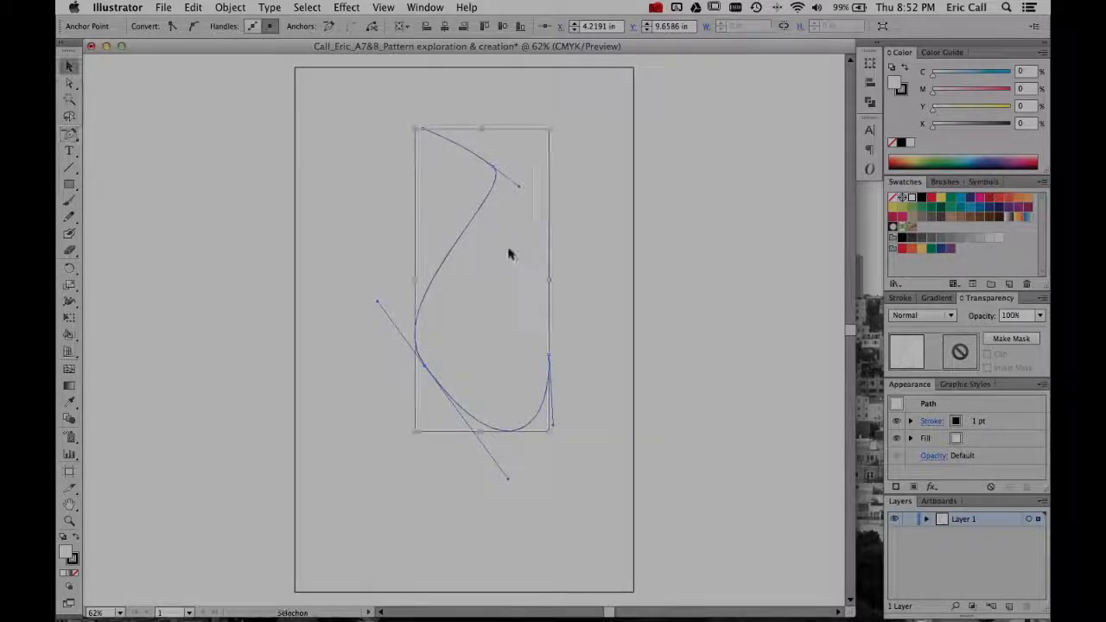
left_click(207, 200)
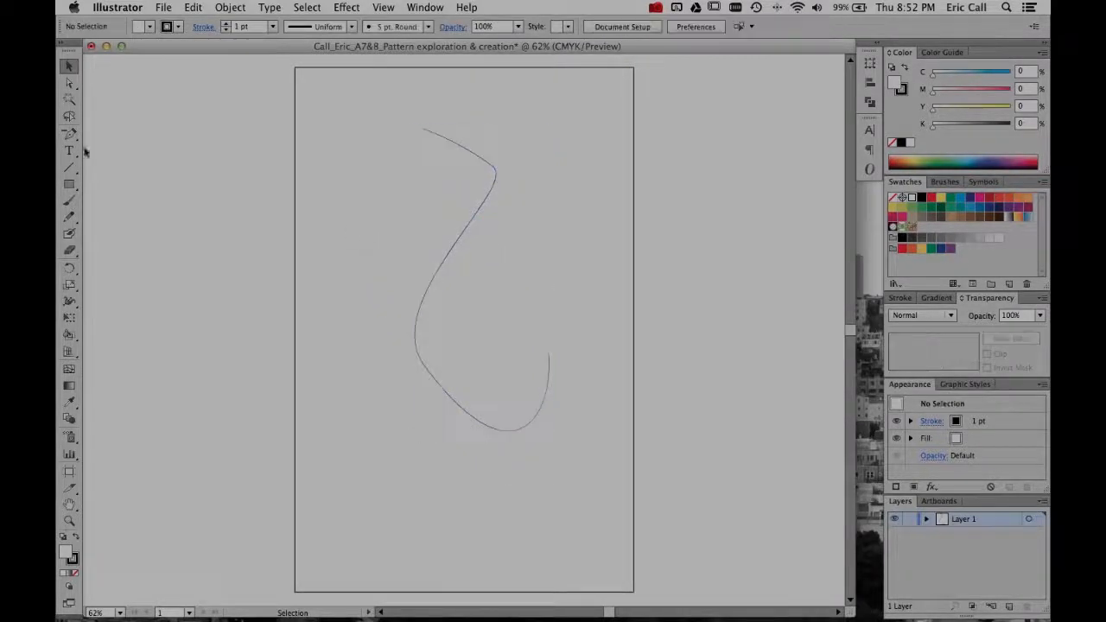
- Select the path's upper bend anchor and adjust its linked direction handles, extending the lower one to round out the bend
left_click_drag(69, 134, 150, 187)
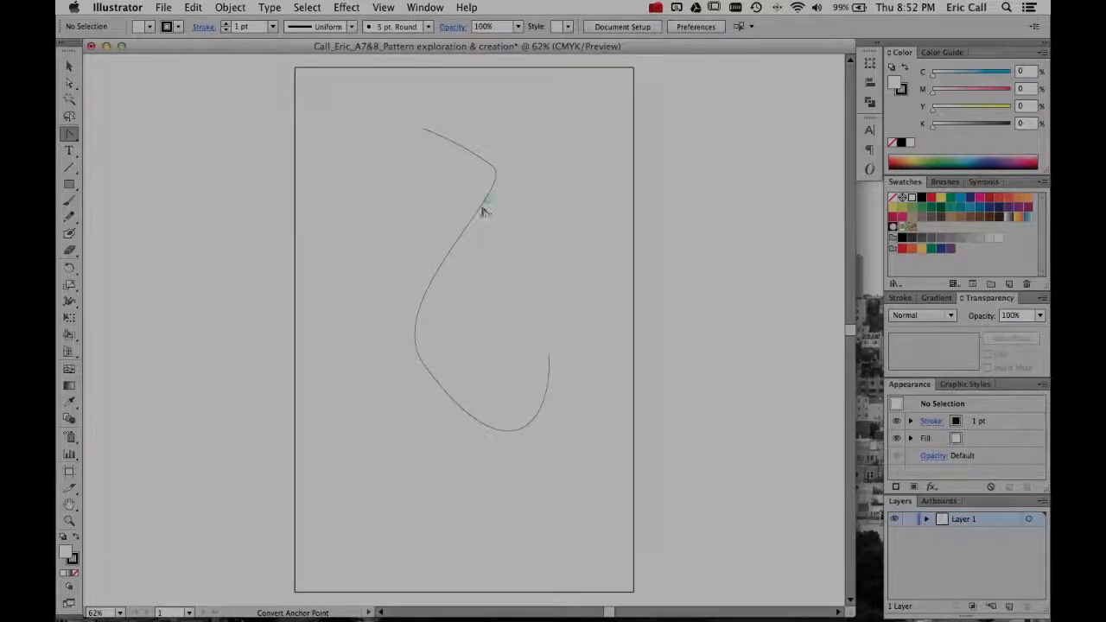
key("v")
left_click(481, 210)
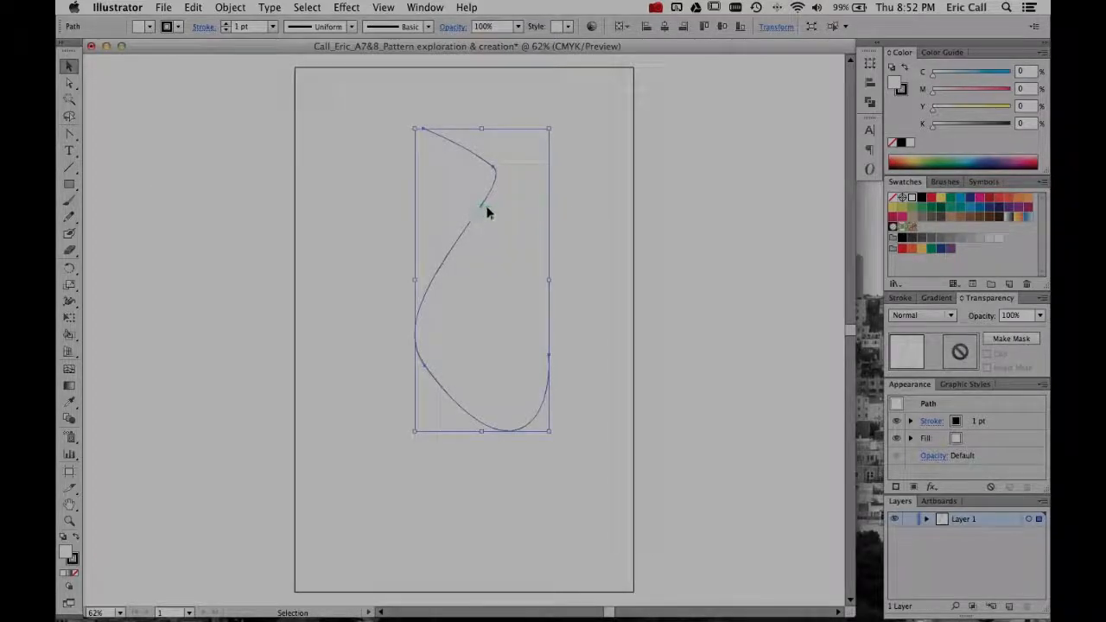
key("a")
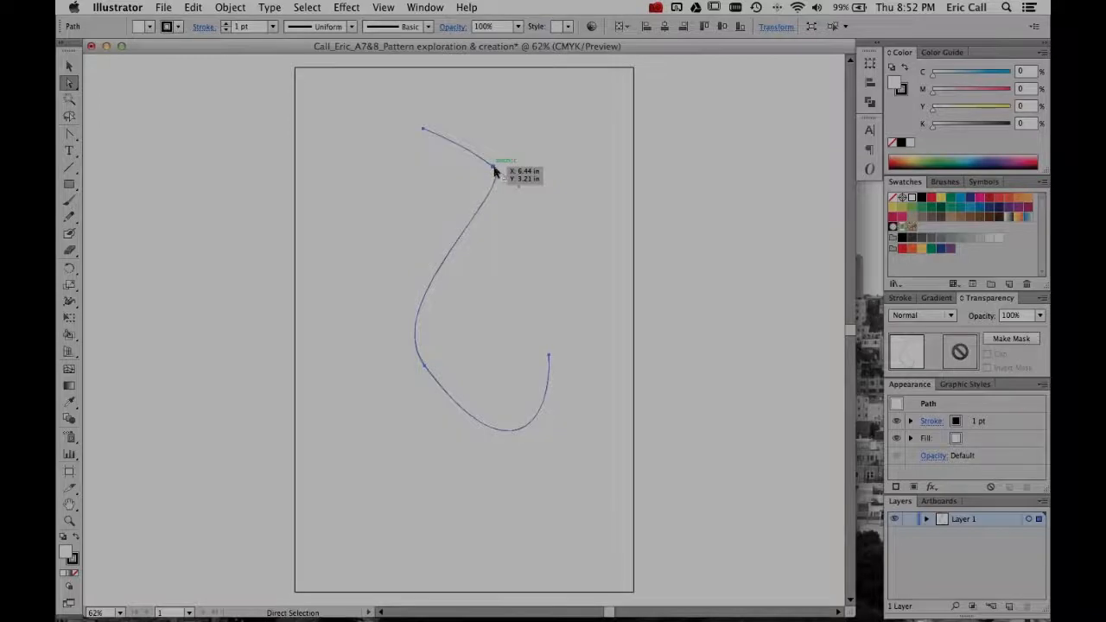
left_click(496, 170)
left_click_drag(520, 188, 547, 246)
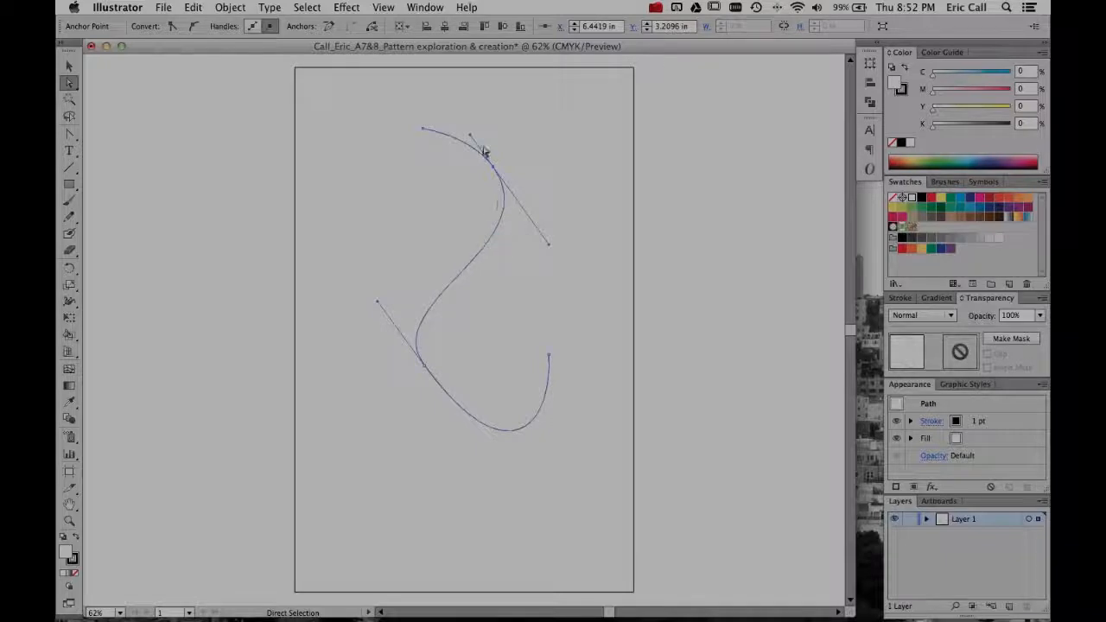
left_click_drag(472, 143, 463, 148)
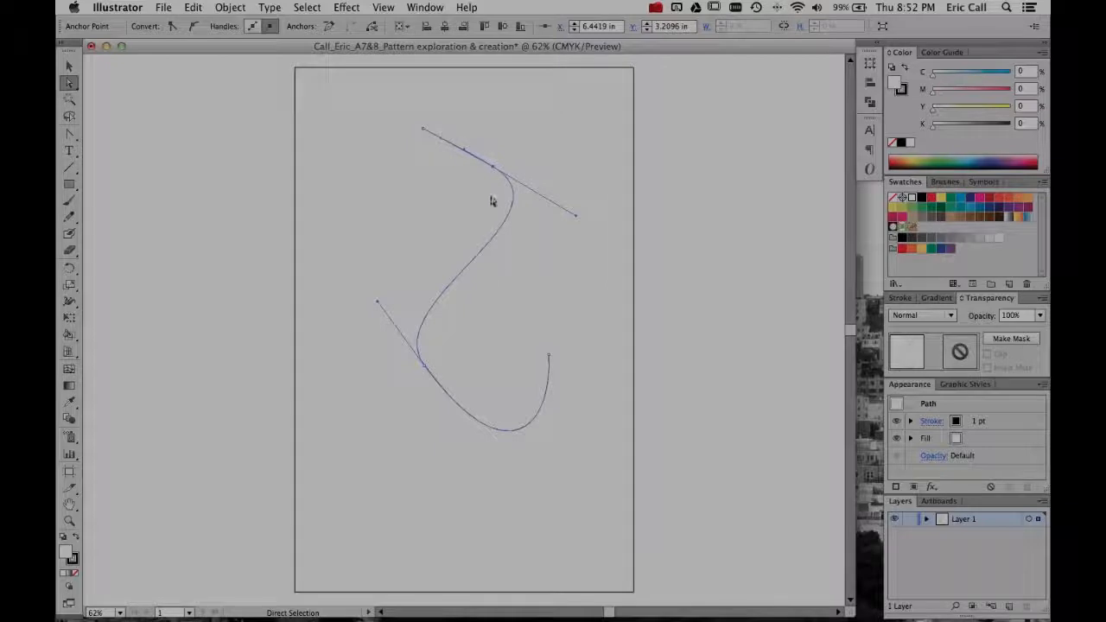
mouse_move(579, 223)
left_mouse_down()
mouse_move(550, 160)
mouse_move(504, 239)
mouse_move(567, 232)
mouse_move(585, 219)
left_mouse_up()
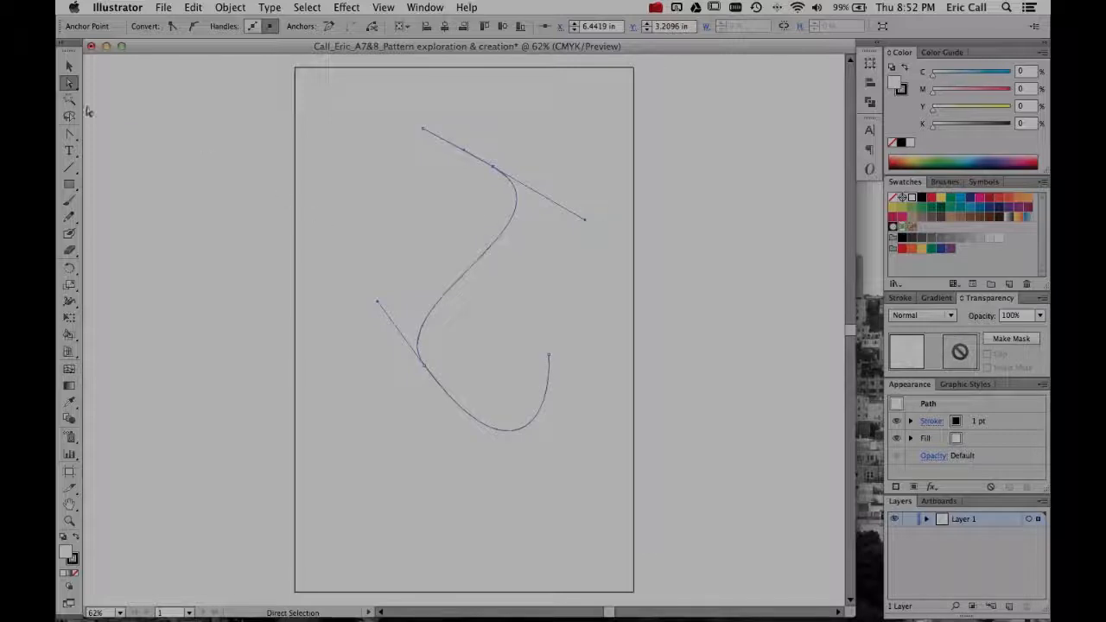
- Swing the bend anchor's lower direction handle independently of the upper one with the Convert Anchor Point tool and shorten it
left_click(70, 137)
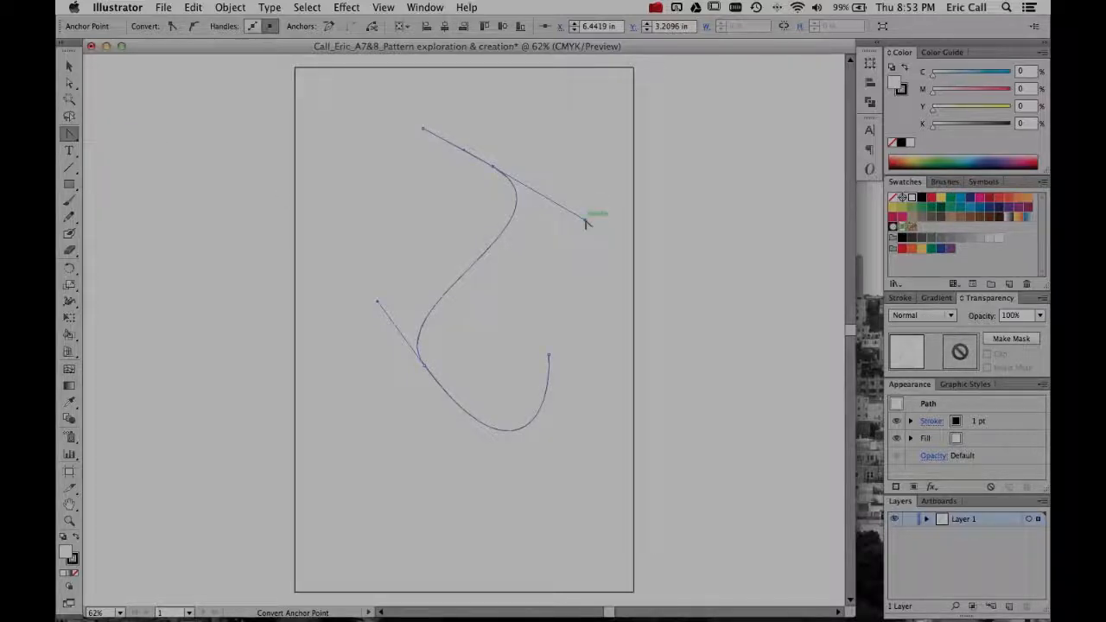
left_click_drag(585, 221, 572, 254)
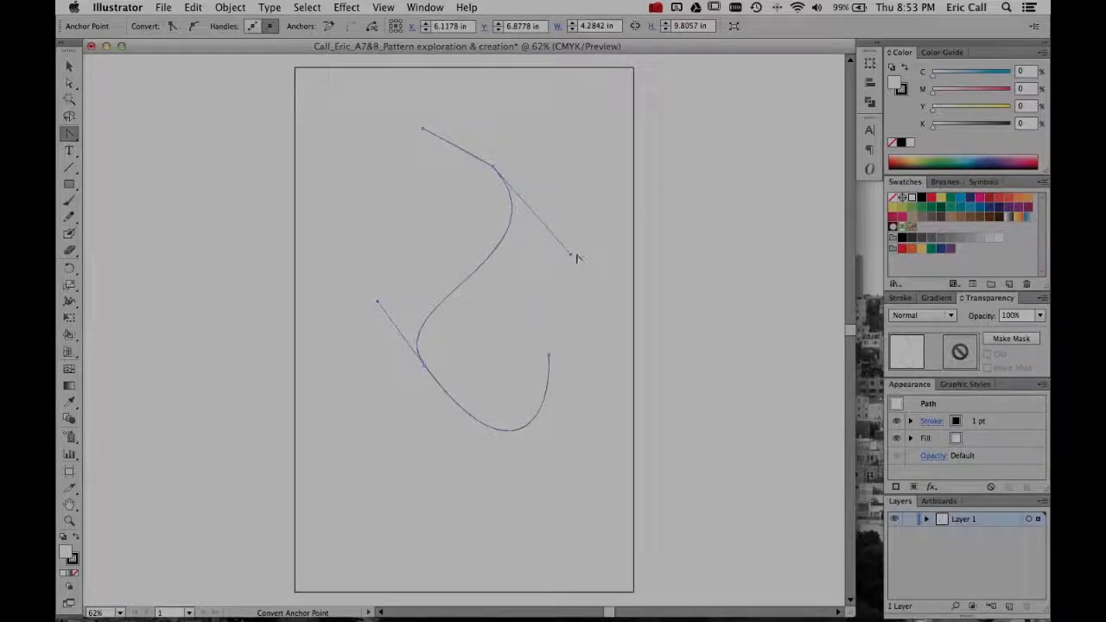
mouse_move(573, 252)
left_mouse_down()
mouse_move(781, 360)
mouse_move(548, 178)
mouse_move(432, 210)
mouse_move(600, 251)
mouse_move(576, 243)
left_mouse_up()
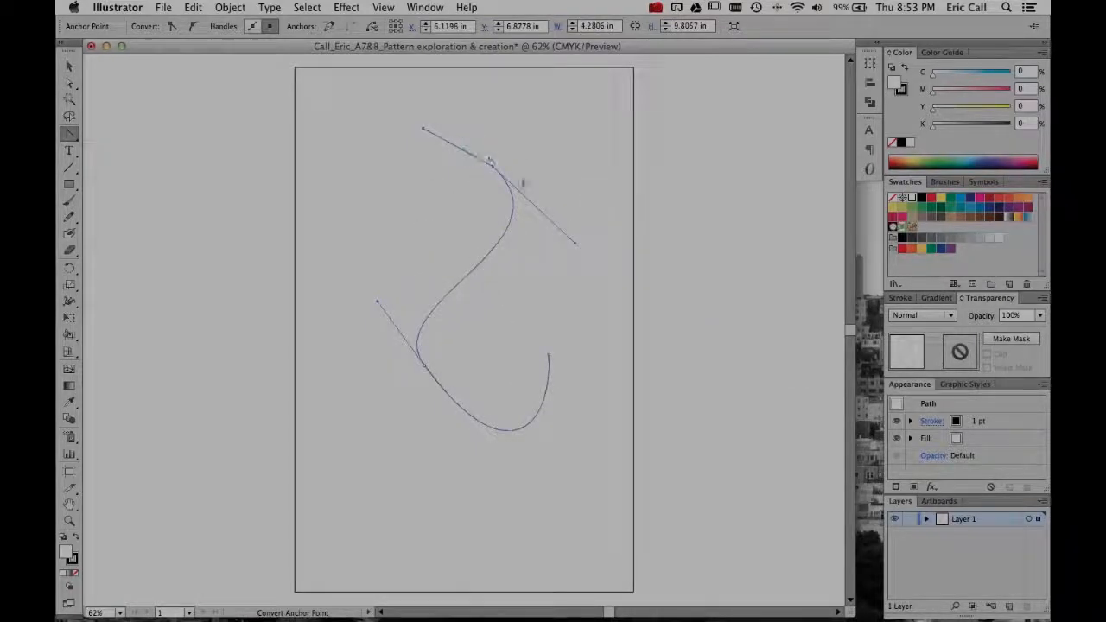
mouse_move(576, 246)
left_mouse_down()
mouse_move(602, 193)
mouse_move(571, 228)
mouse_move(583, 235)
left_mouse_up()
left_click(465, 150)
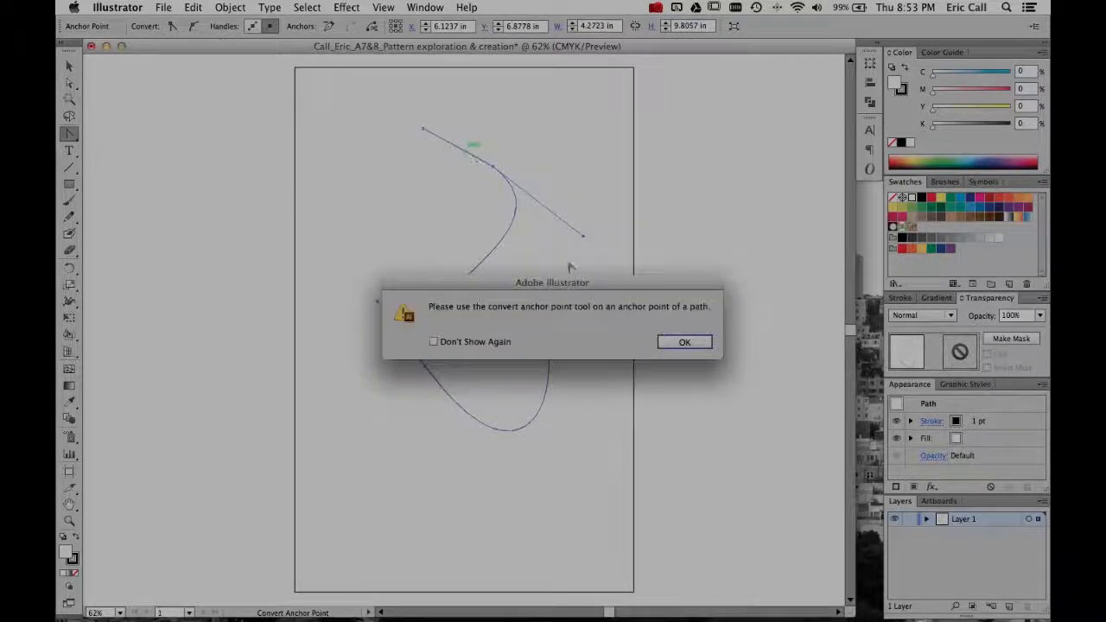
left_click(669, 342)
left_click(492, 167)
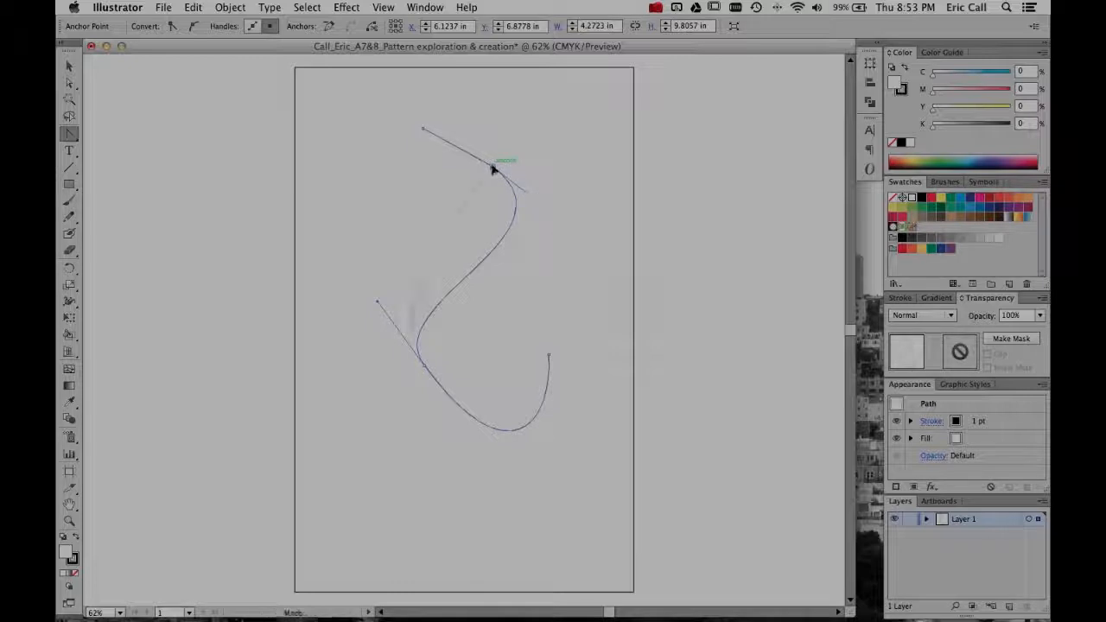
left_click_drag(493, 167, 556, 211)
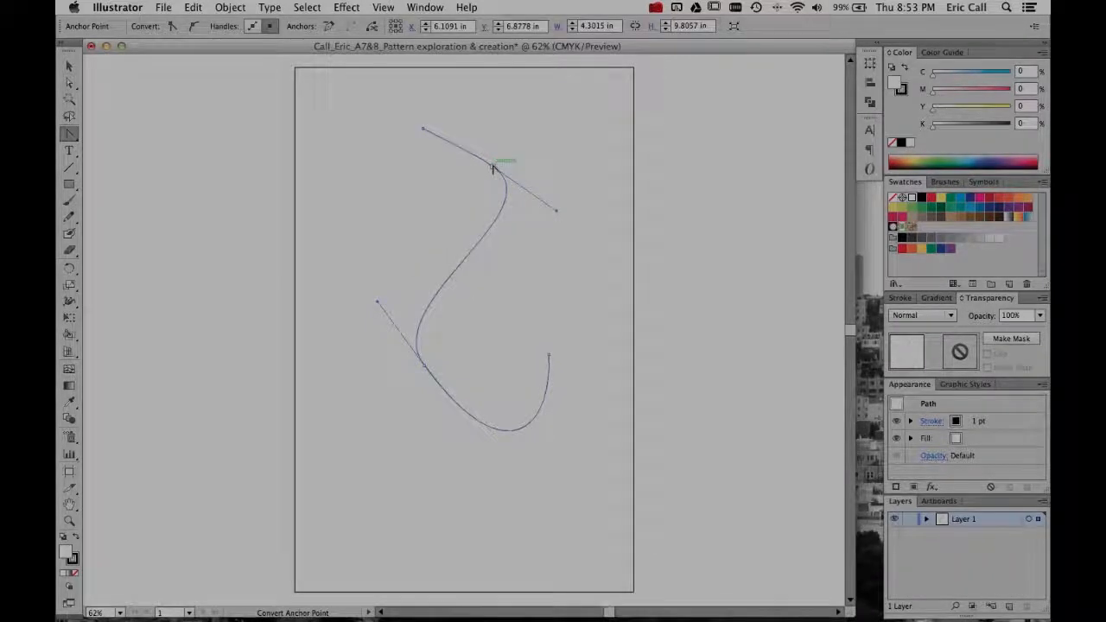
- Pull the bend anchor's upper handle down independently so the top segment dips into a sharp cusp, and deselect the path
key("a")
left_click(494, 166)
key("shift+c")
left_click_drag(486, 160, 467, 221)
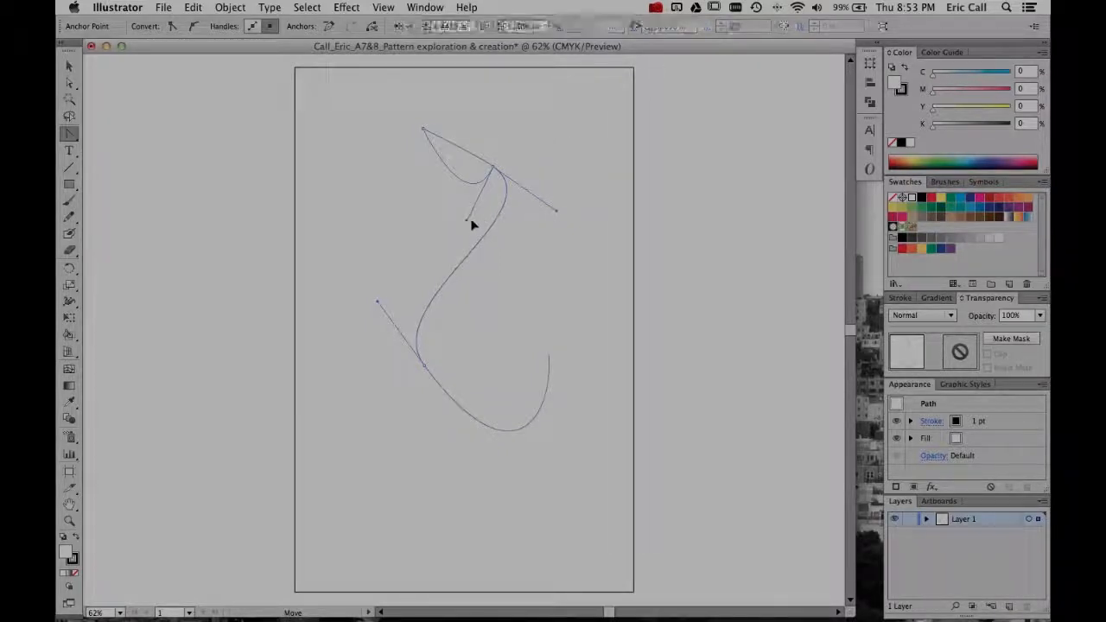
left_click(519, 188)
left_click(684, 342)
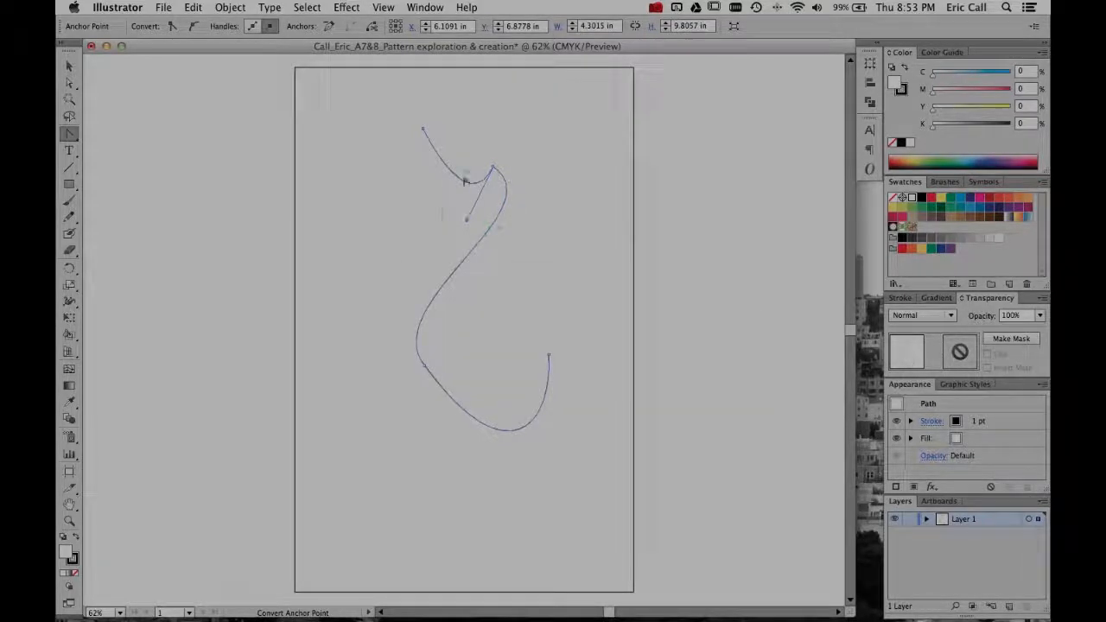
key("v")
left_click(539, 168)
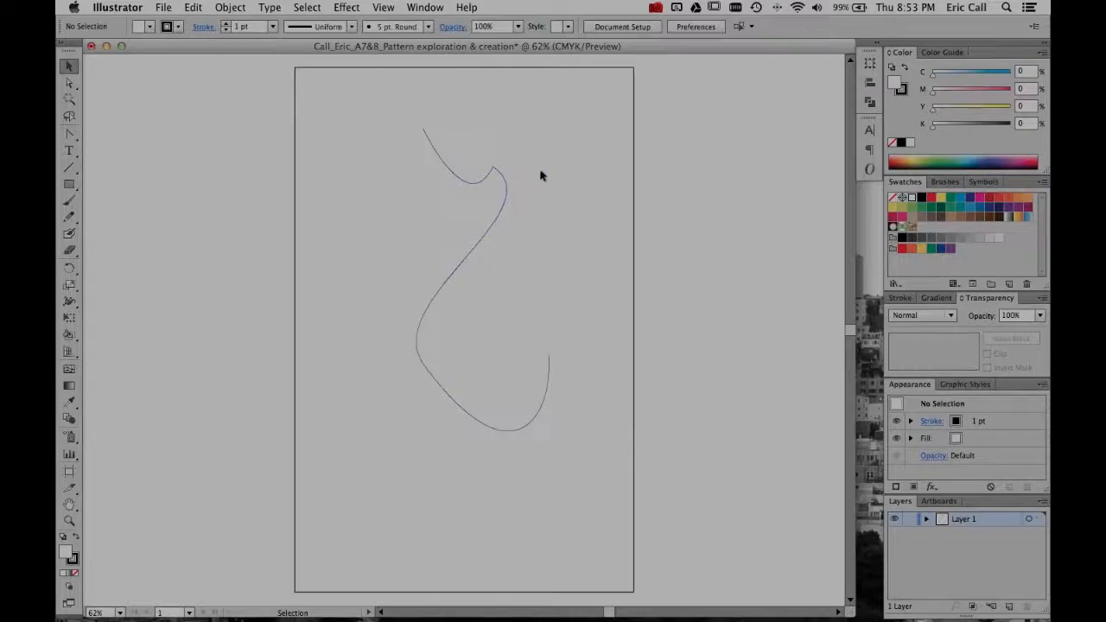
- Select the path again and convert the cusp anchor to a smooth point by pulling out new symmetrical direction handles
left_click(503, 183)
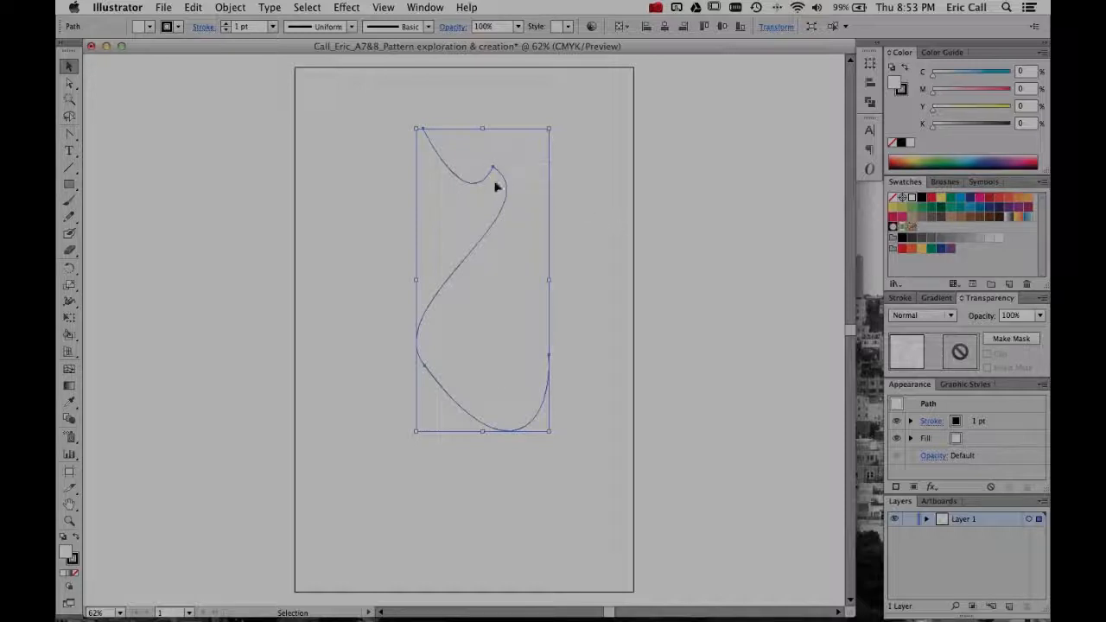
key("shift+c")
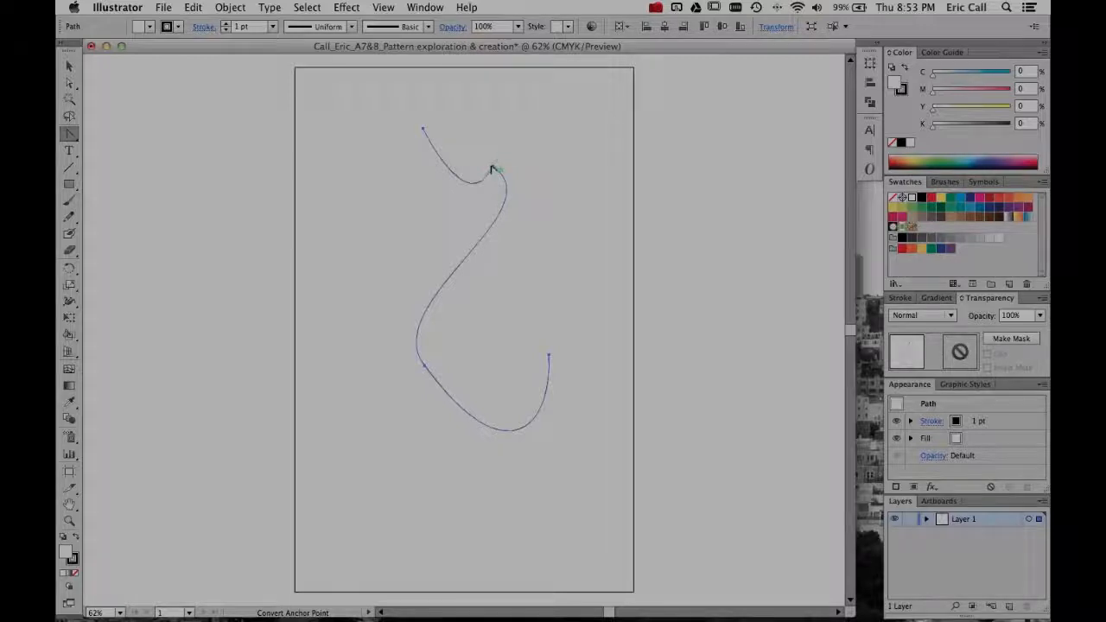
left_click_drag(494, 169, 523, 228)
key("v")
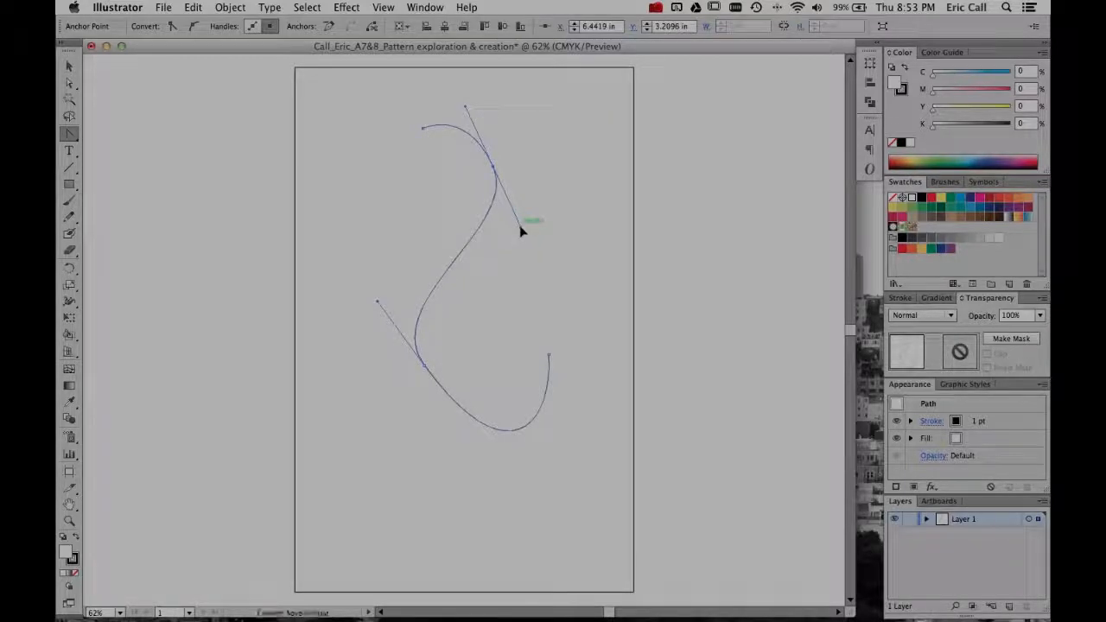
- Select the whole curved path and delete it from the artboard
left_click(510, 247)
left_click_drag(489, 203, 500, 248)
key("Delete")
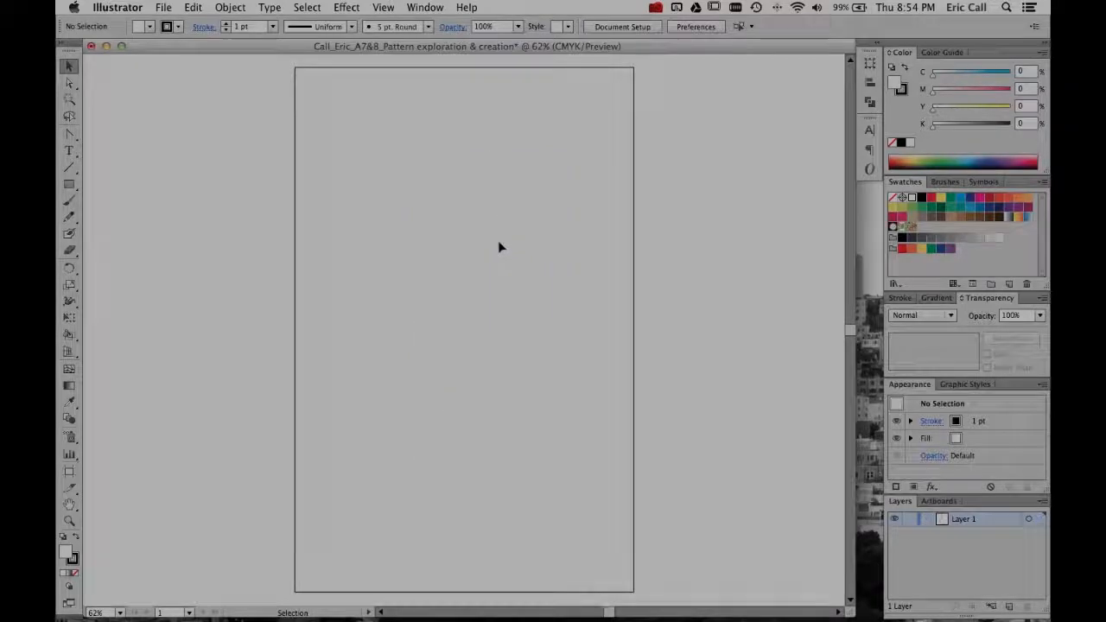
- Draw a closed four-anchor shape with the Pen tool, using three curved points and closing it at the start anchor
key("p")
left_click(393, 136)
left_click_drag(350, 283, 443, 346)
left_click_drag(499, 328, 592, 210)
left_click_drag(549, 180, 495, 130)
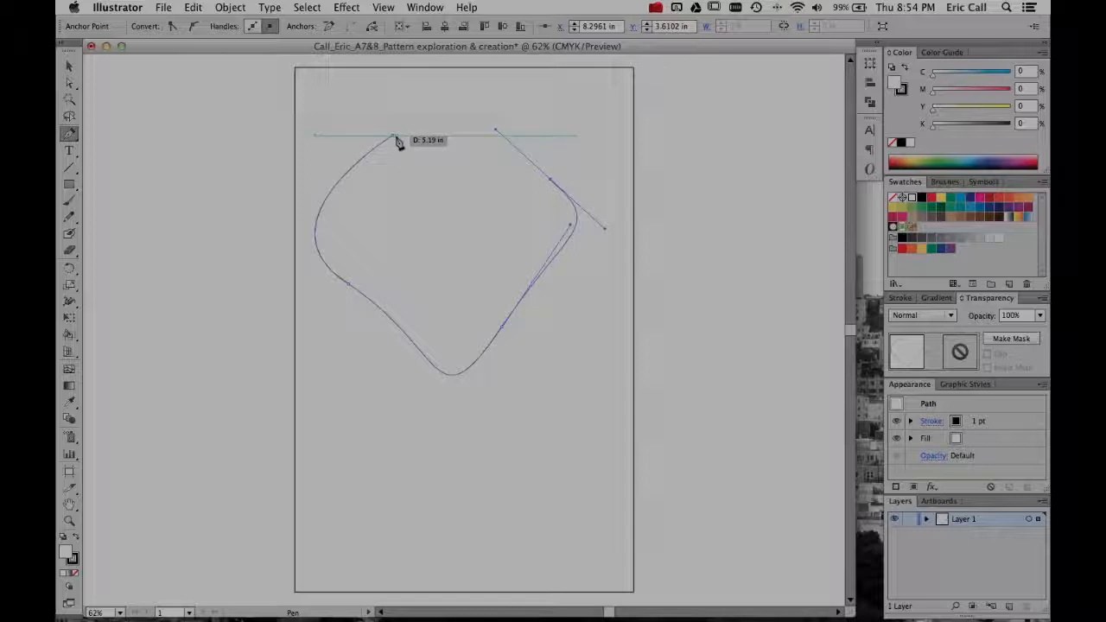
left_click(394, 139)
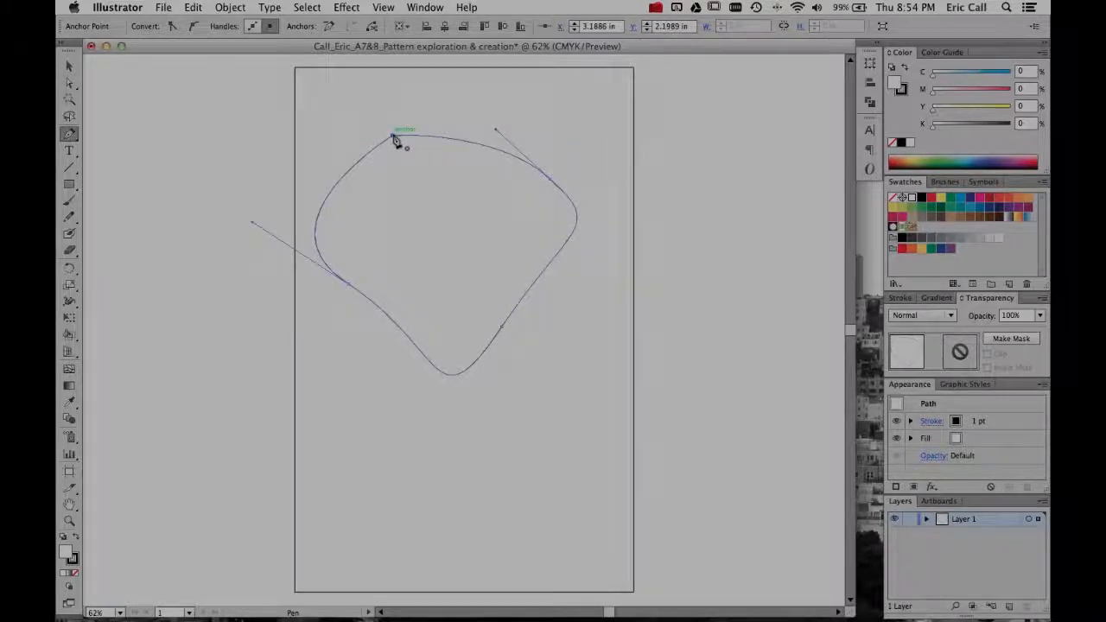
- Move the shape's starting corner anchor inward to about X 5.41 in, Y 6.59 in, convert it to a smooth point and deselect
key("v")
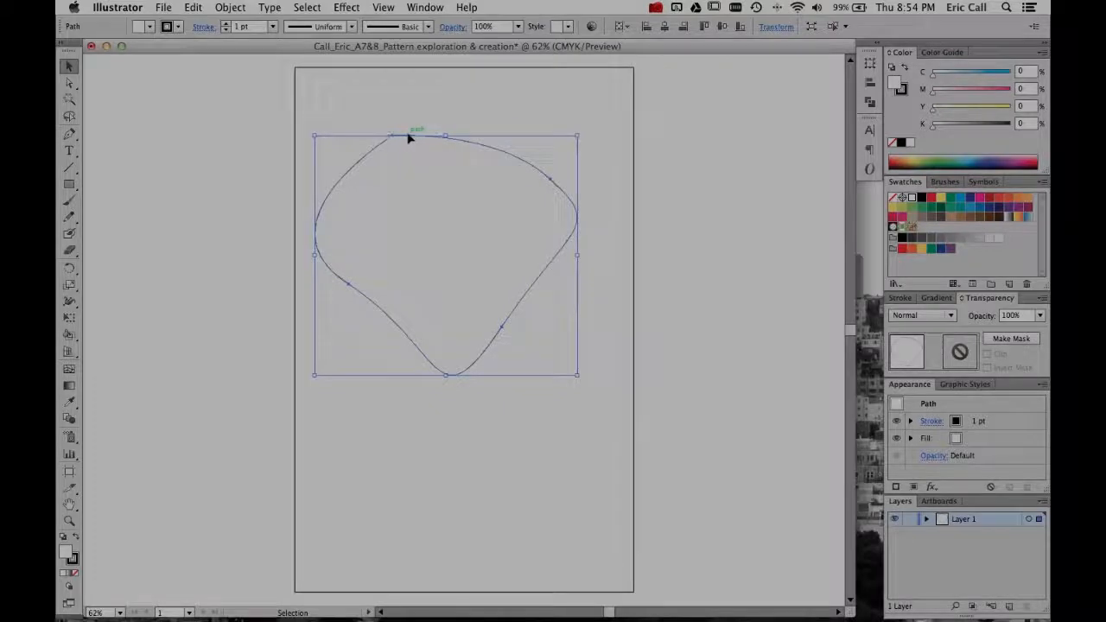
key("a")
left_click_drag(395, 139, 421, 297)
key("p")
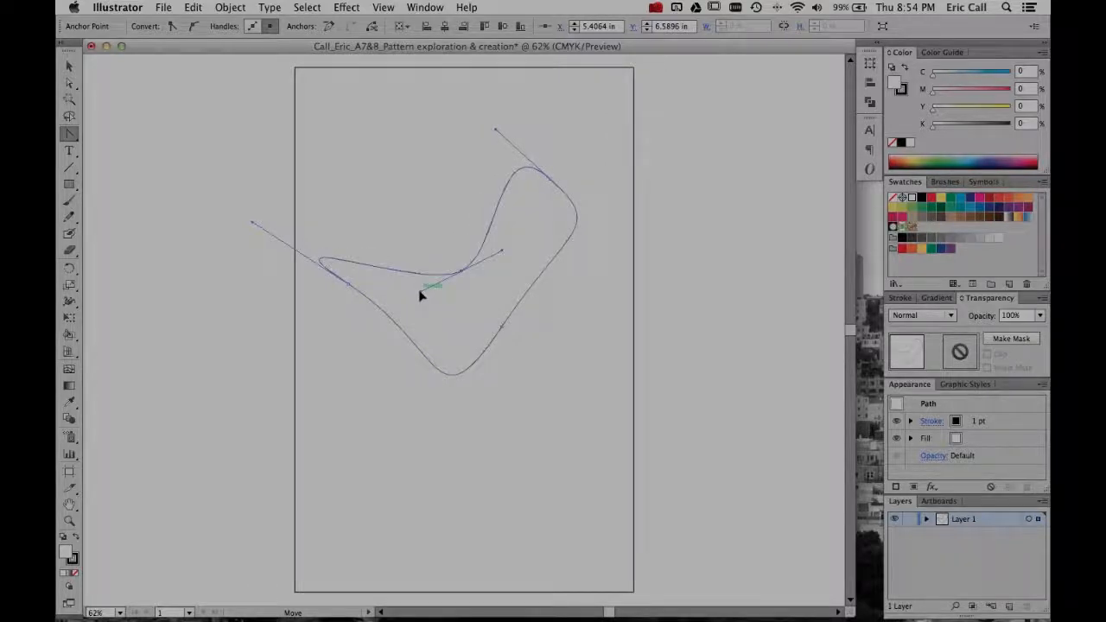
key("v")
left_click(342, 129)
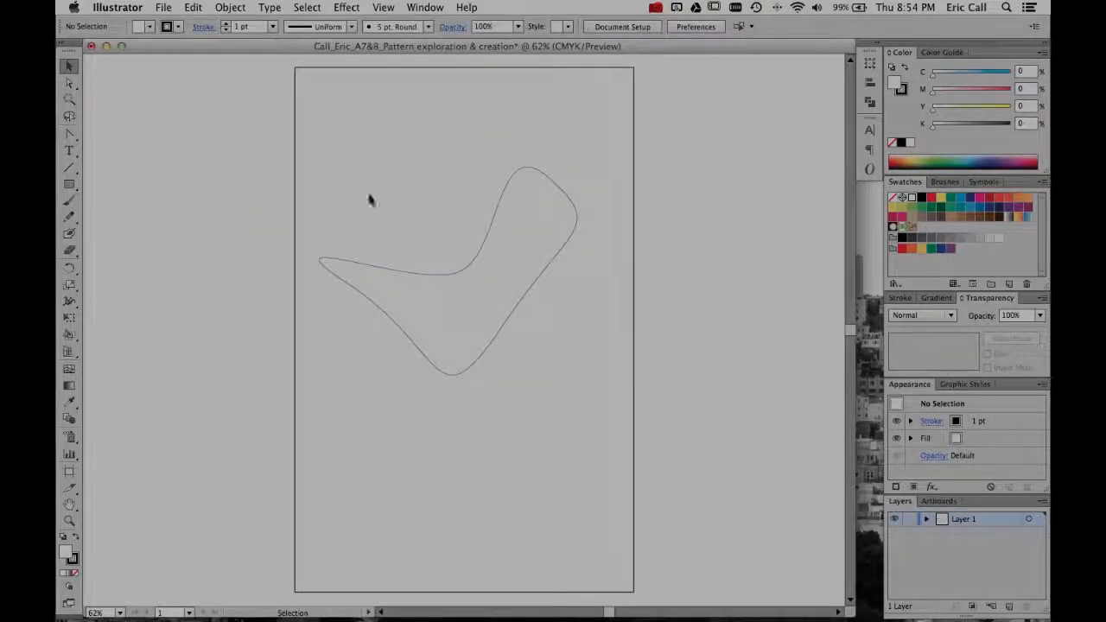
- Fill the closed shape with the green swatch (C 50, M 0, Y 100, K 0) and scale it up slightly
left_click(418, 278)
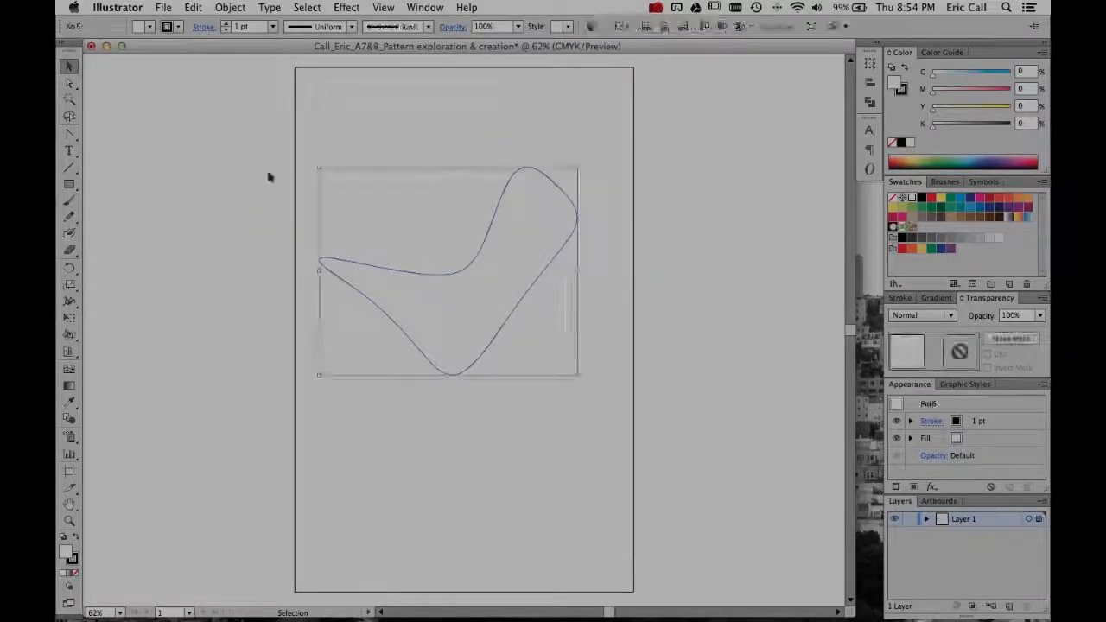
left_click(149, 26)
left_click(113, 61)
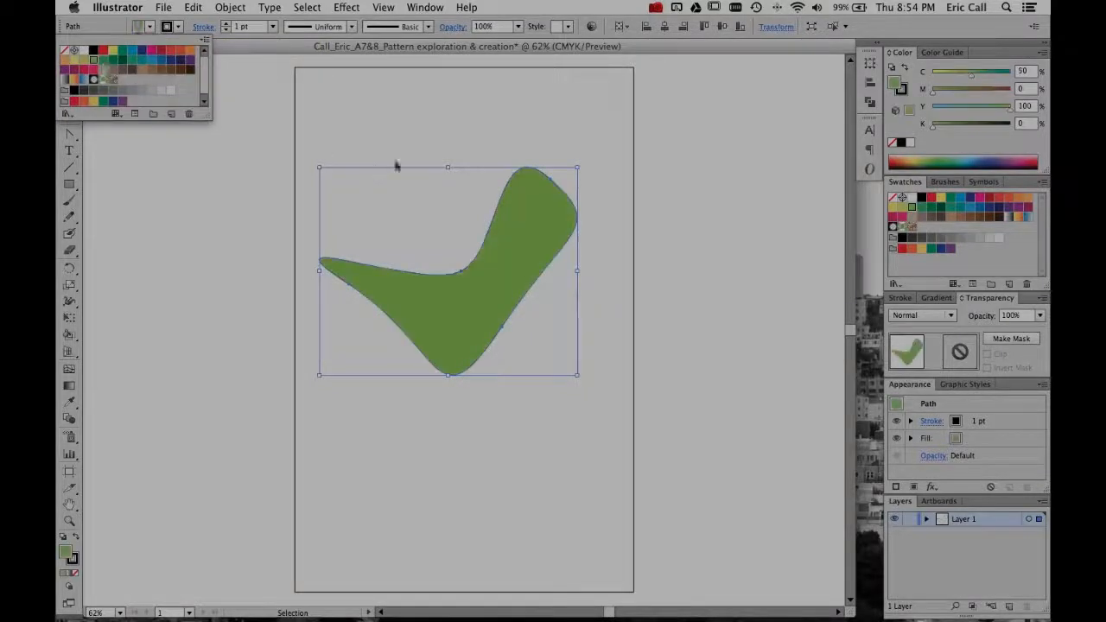
left_click(427, 93)
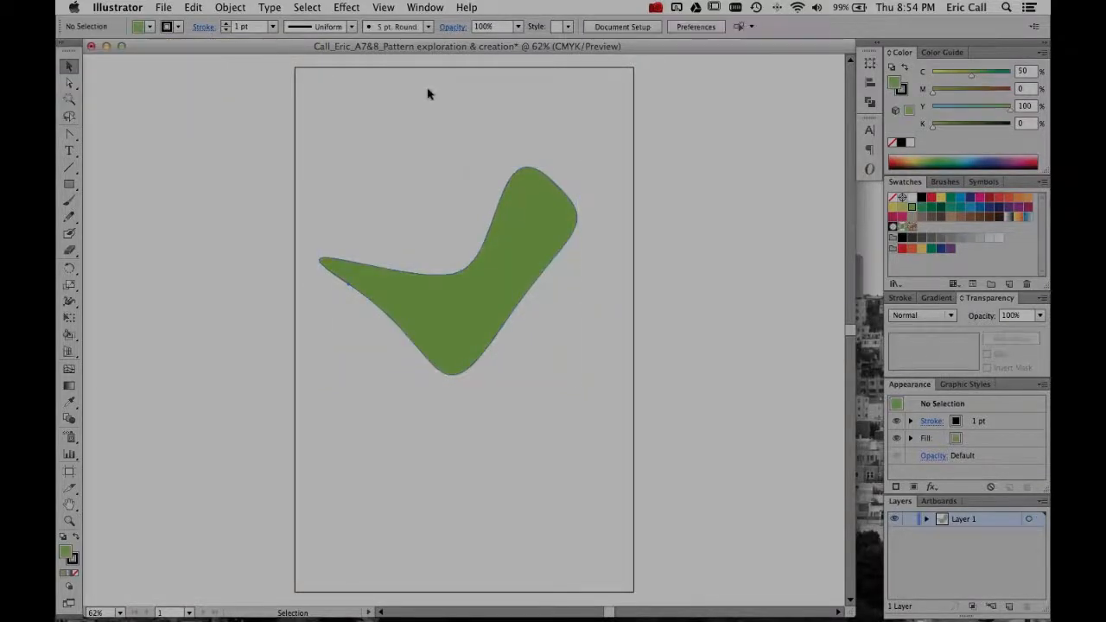
left_click(452, 328)
left_click_drag(578, 172, 610, 153)
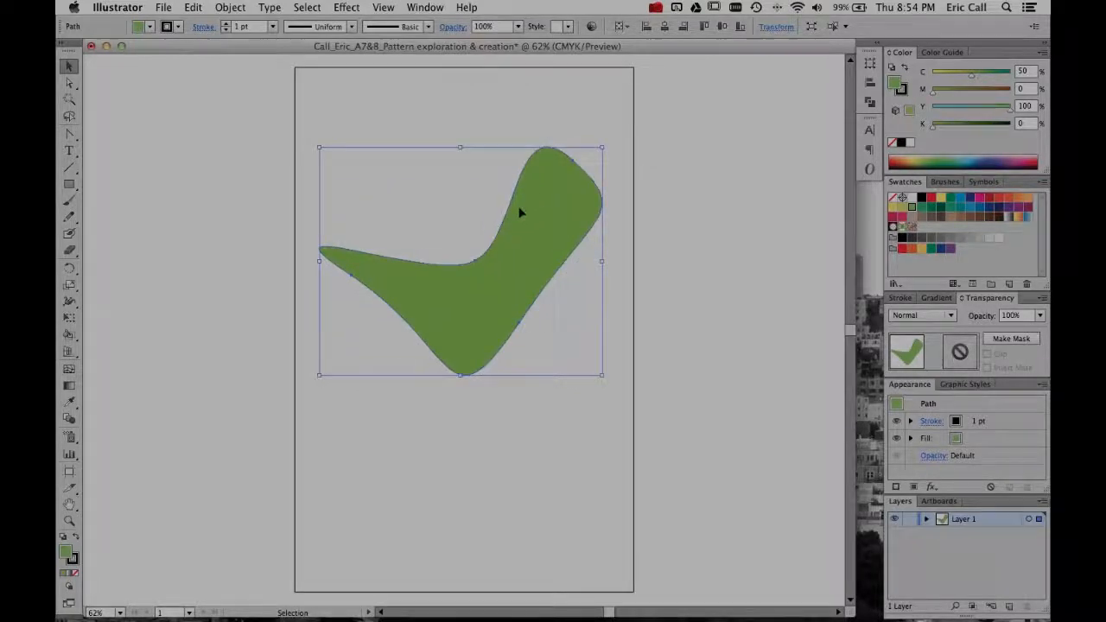
- Move the green shape's inner anchor upward and adjust its curve to form a heart-like outline with two upper lobes, and deselect
key("a")
left_click_drag(474, 264, 412, 208)
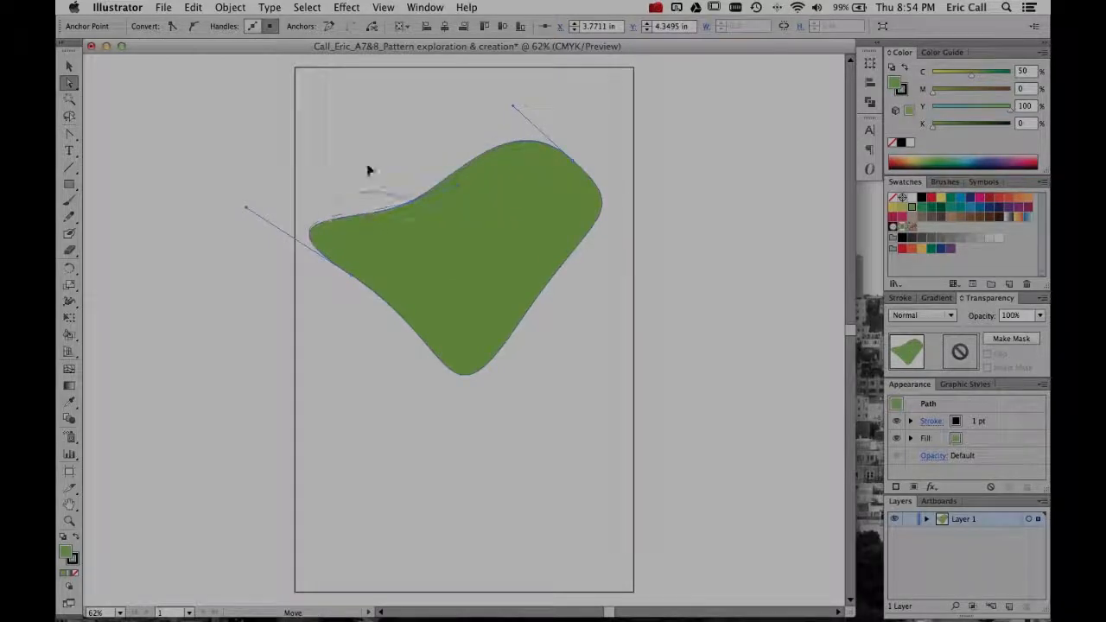
left_click_drag(367, 167, 369, 162)
left_click_drag(410, 202, 438, 202)
left_click(443, 141)
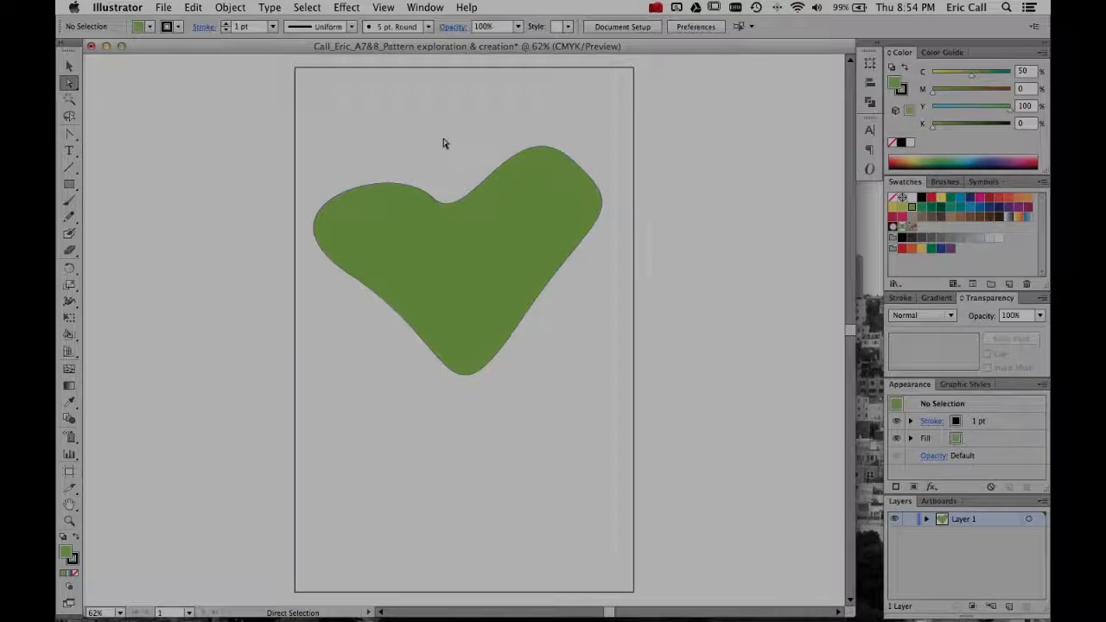
- Select the green shape and delete it
key("v")
left_click(448, 225)
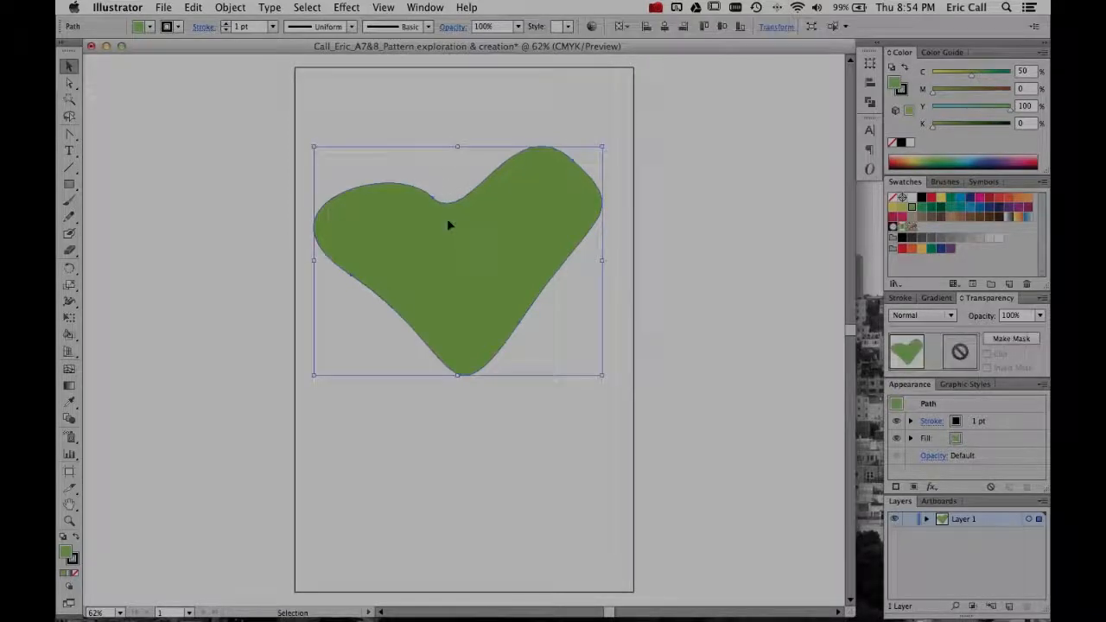
key("Delete")
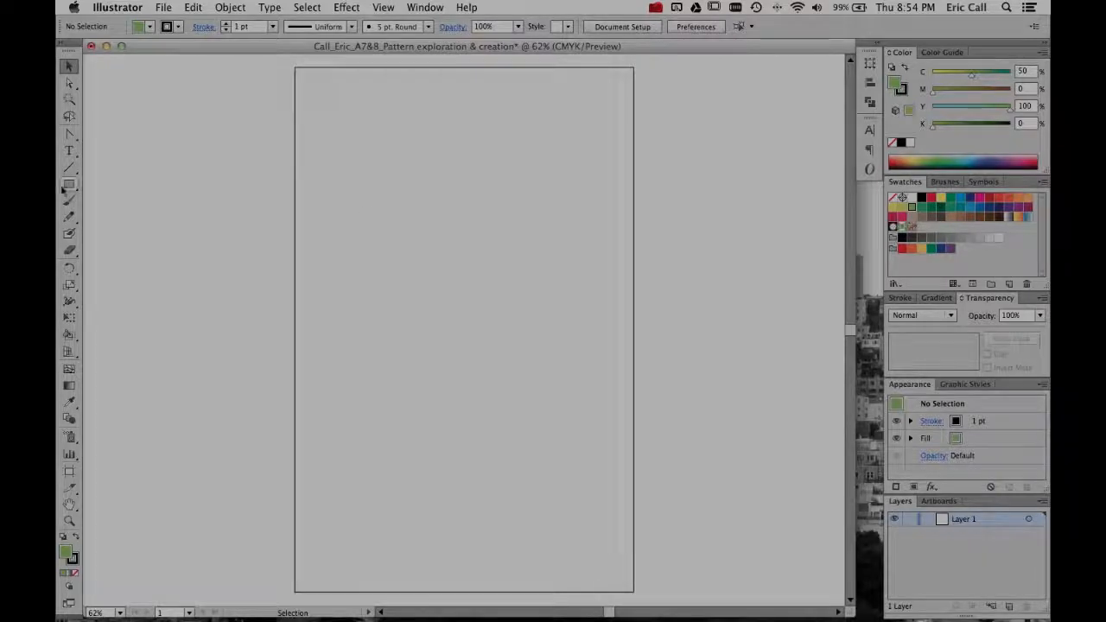
- Draw an upright ellipse near the middle of the artboard with the Ellipse tool and set its fill to None
left_click_drag(69, 184, 121, 217)
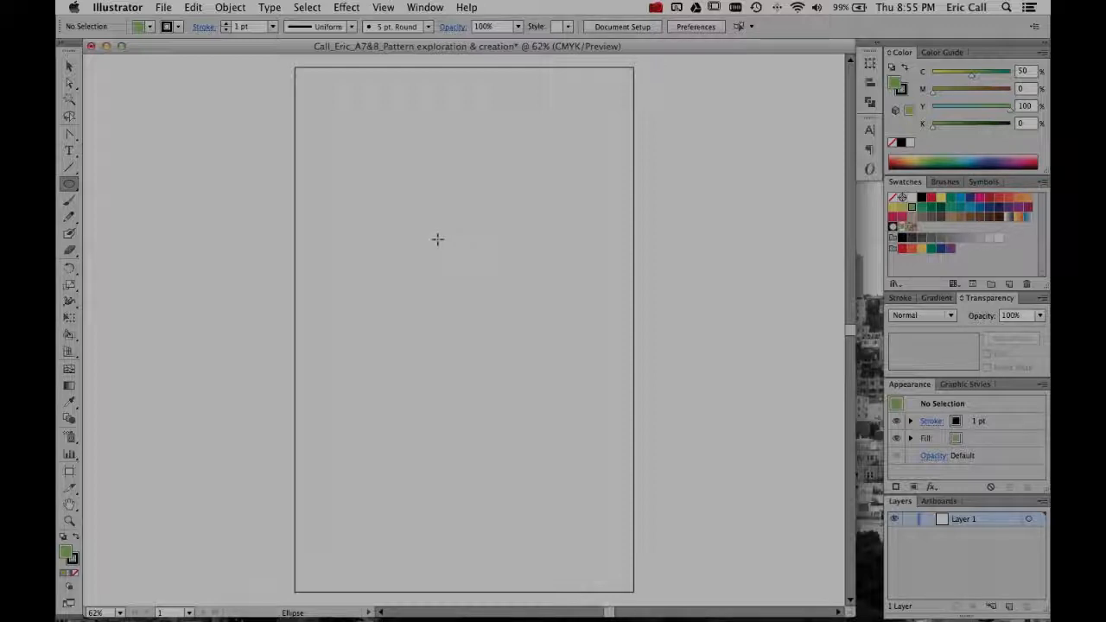
left_click_drag(409, 219, 544, 383)
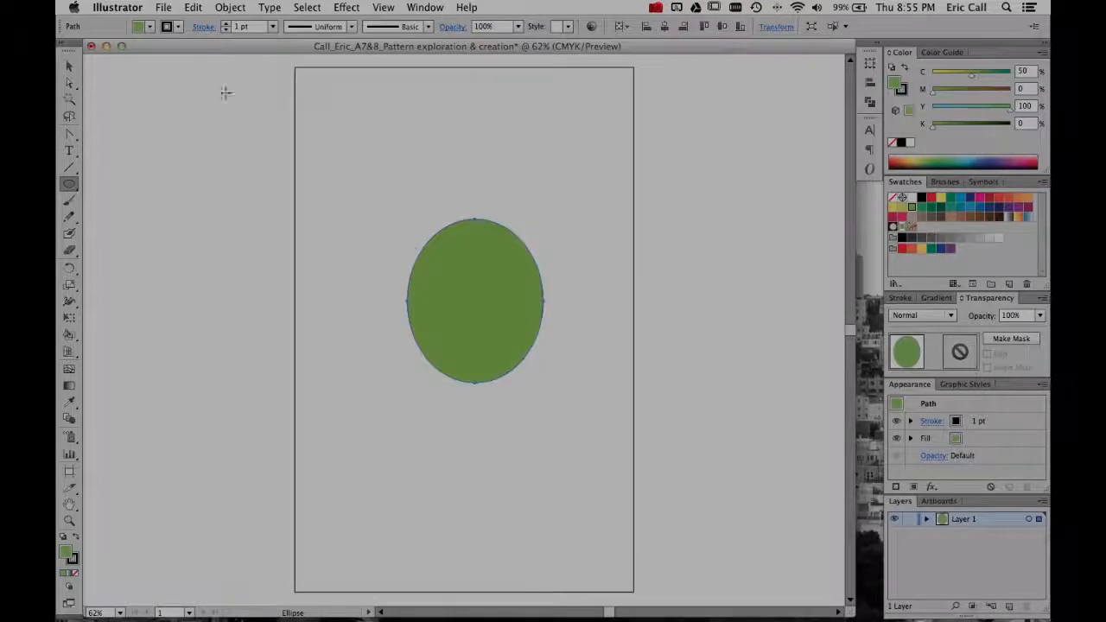
left_click(149, 26)
left_click(65, 50)
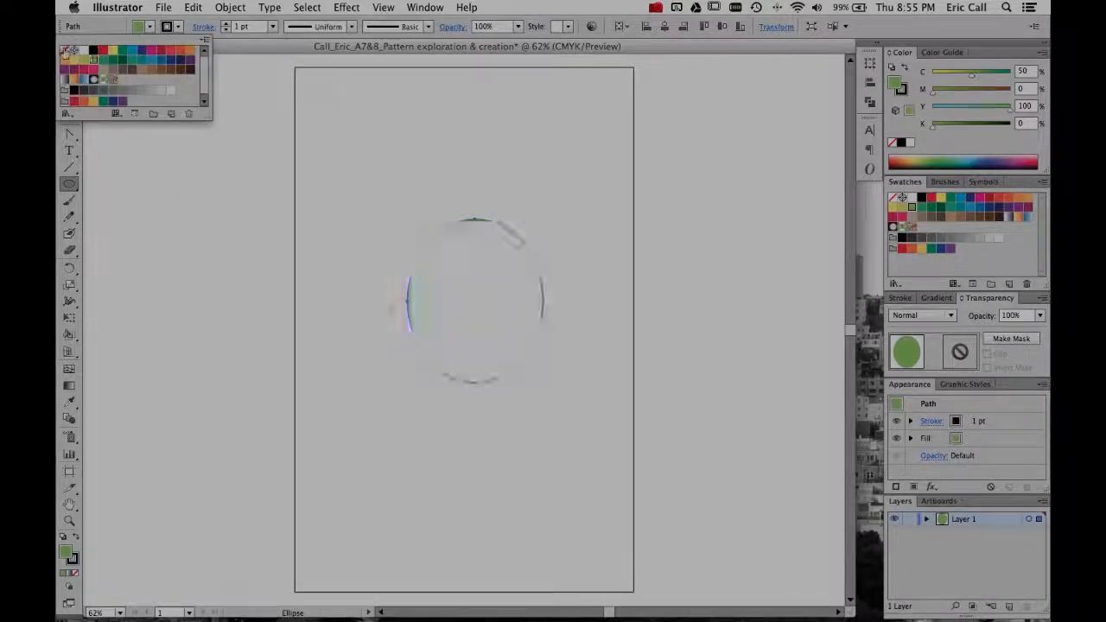
- Move the ellipse's top anchor point straight down past its center with Direct Selection to form a crescent, and deselect
left_click(70, 134)
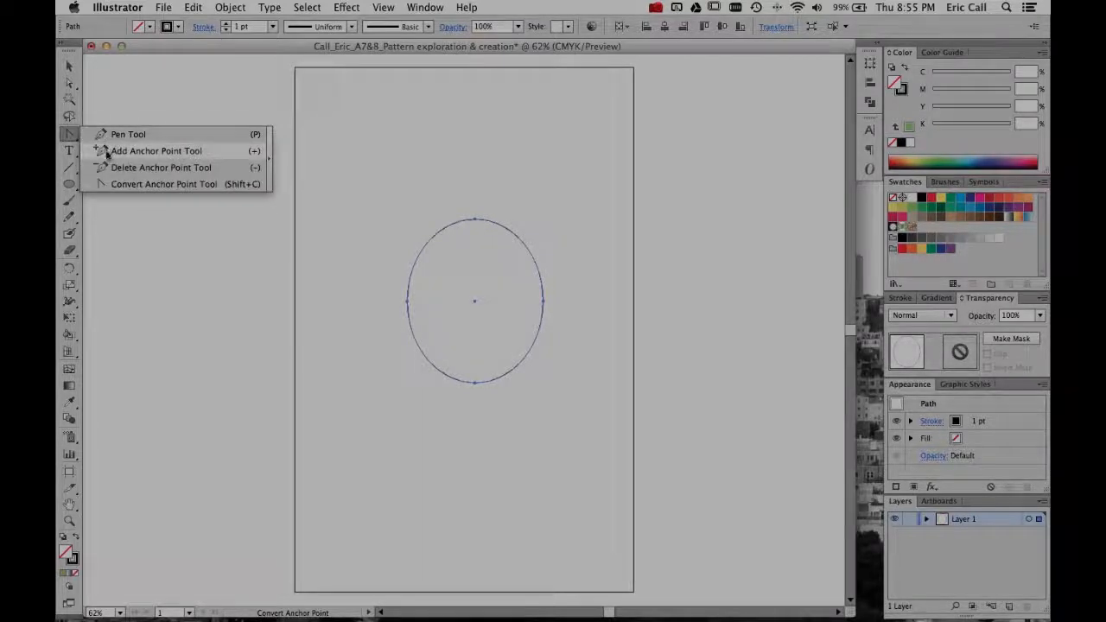
left_click(108, 151)
left_click(69, 83)
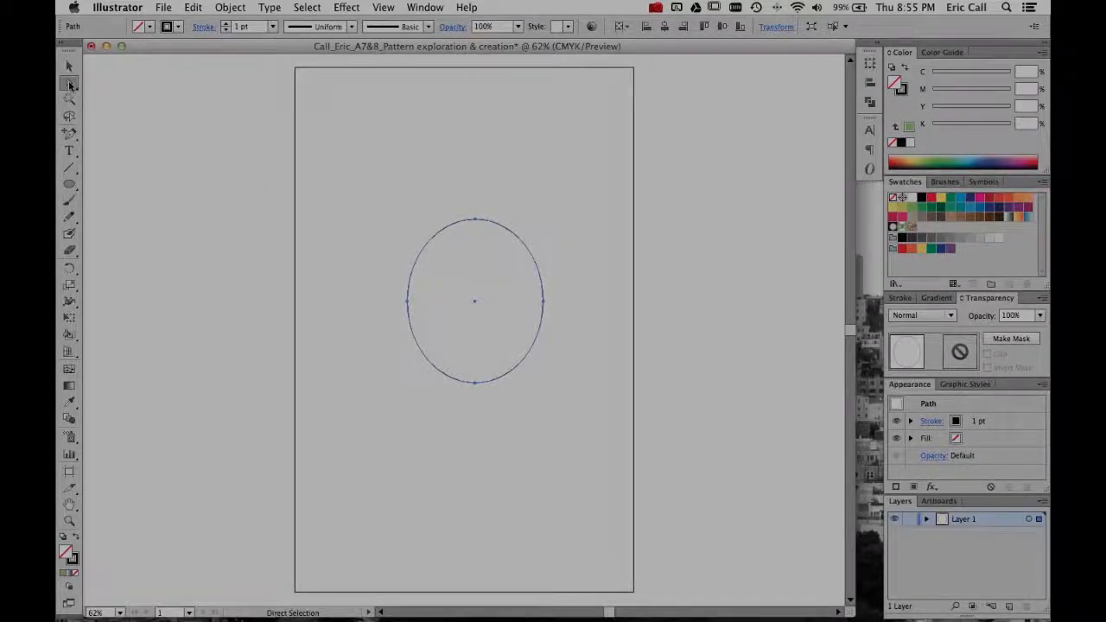
left_click(476, 220)
left_click_drag(476, 219, 474, 321)
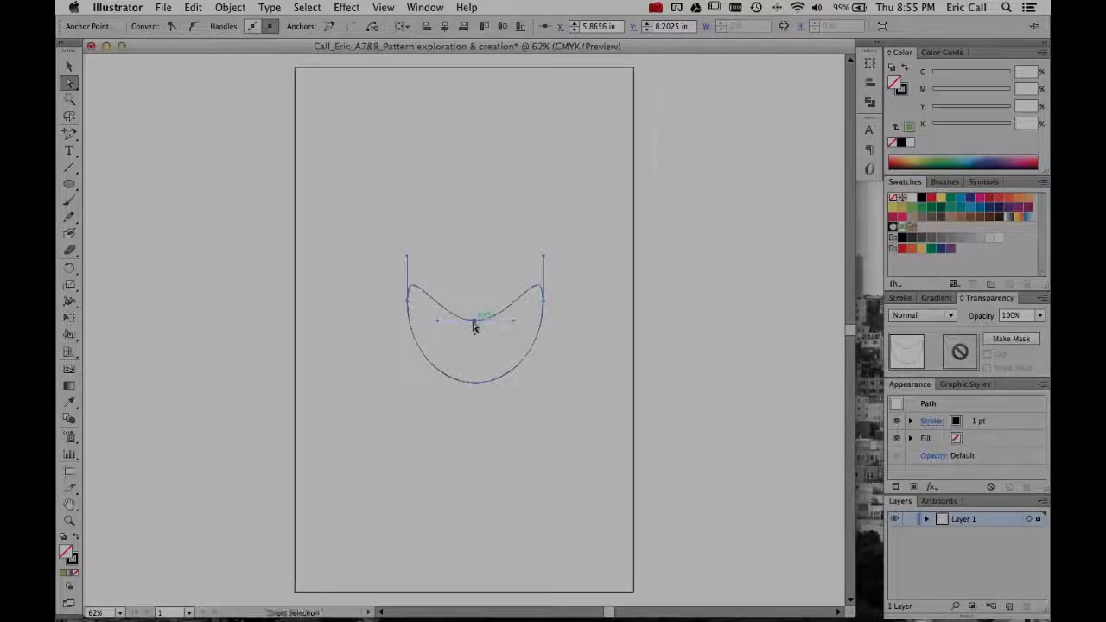
key("v")
left_click(467, 277)
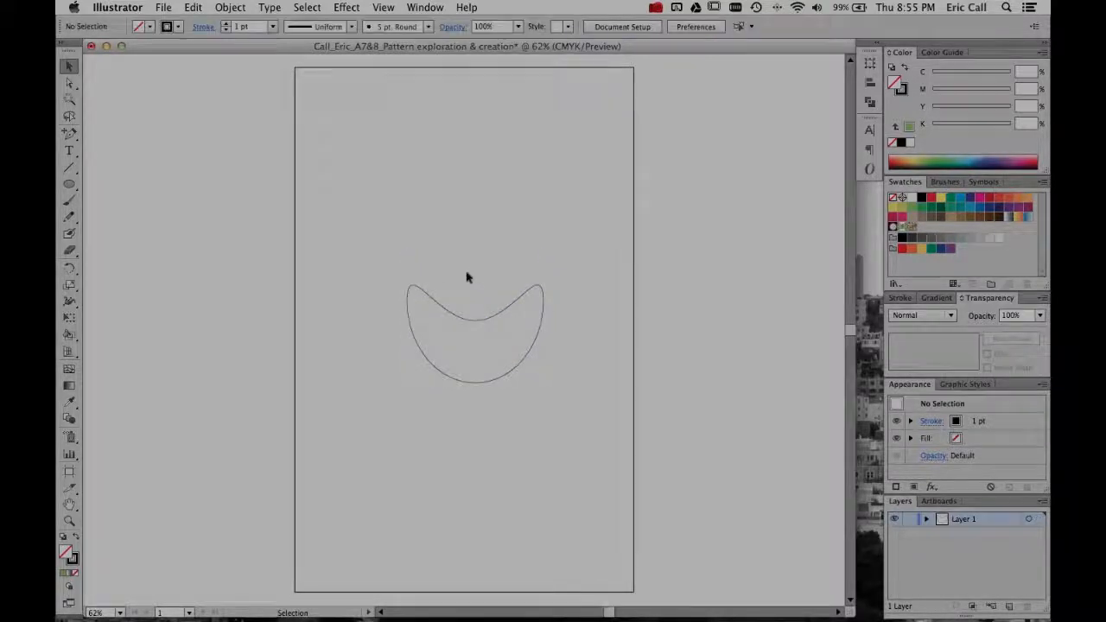
- Fill the crescent with the black swatch and deselect it
left_click(467, 320)
left_click(149, 27)
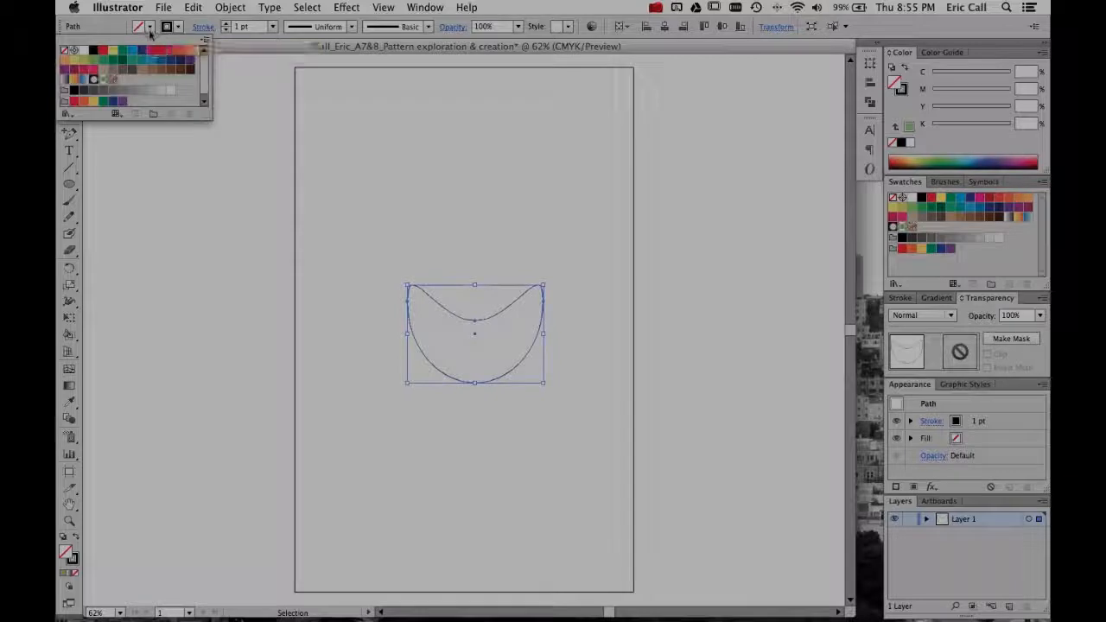
left_click(94, 51)
left_click(427, 196)
left_click(427, 196)
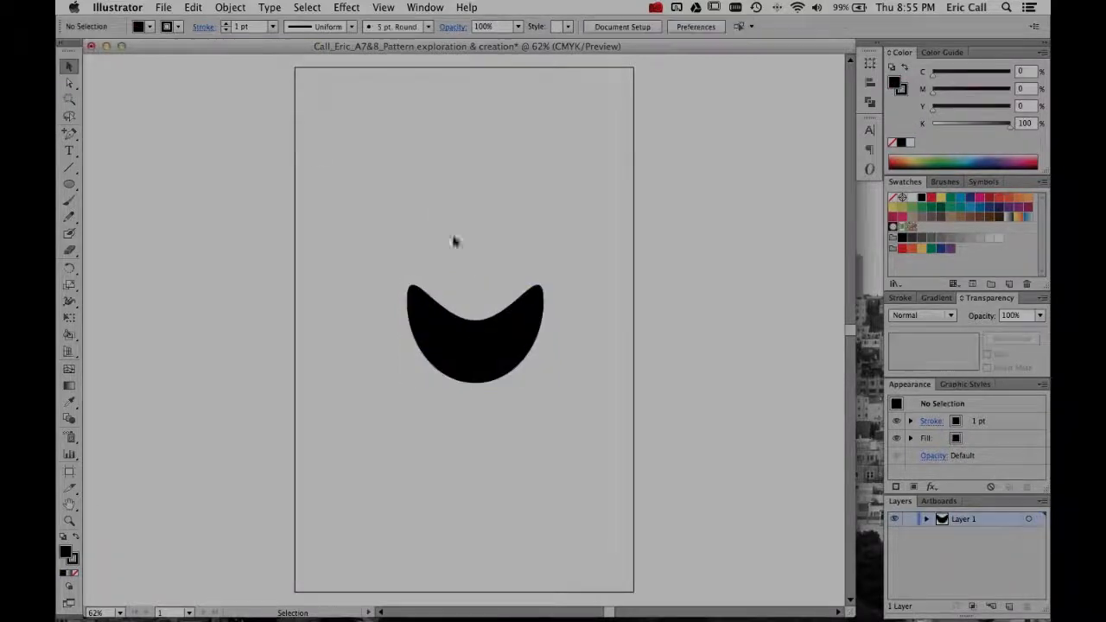
- Move the black crescent up toward the artboard's left side, scale it down to about 70 percent, and deselect
left_click_drag(491, 344, 442, 306)
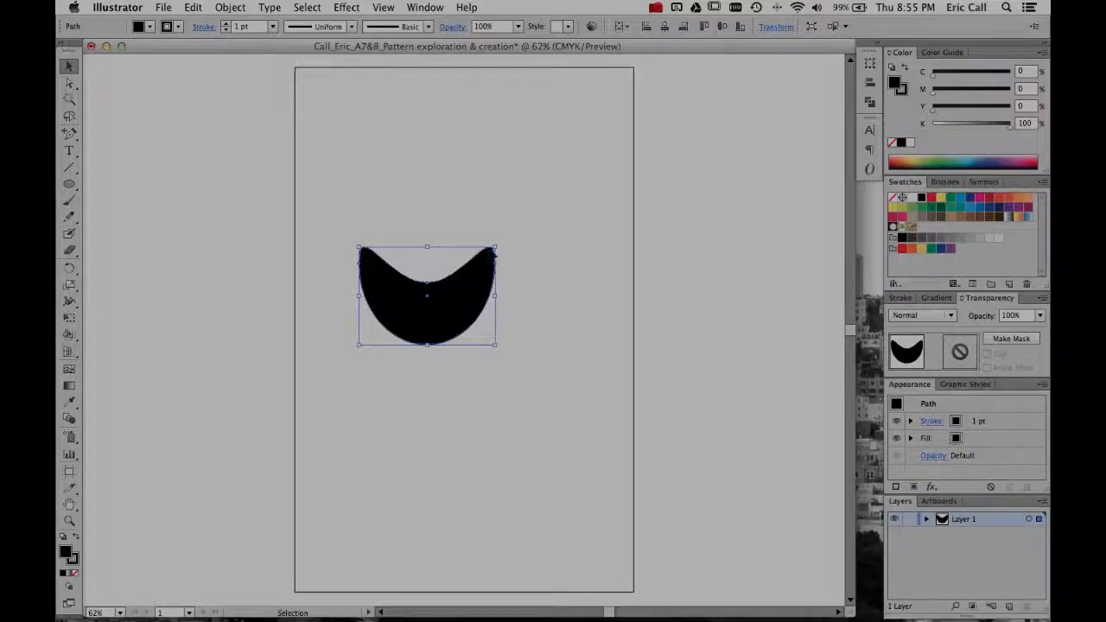
left_click_drag(495, 247, 480, 276)
left_click(480, 278)
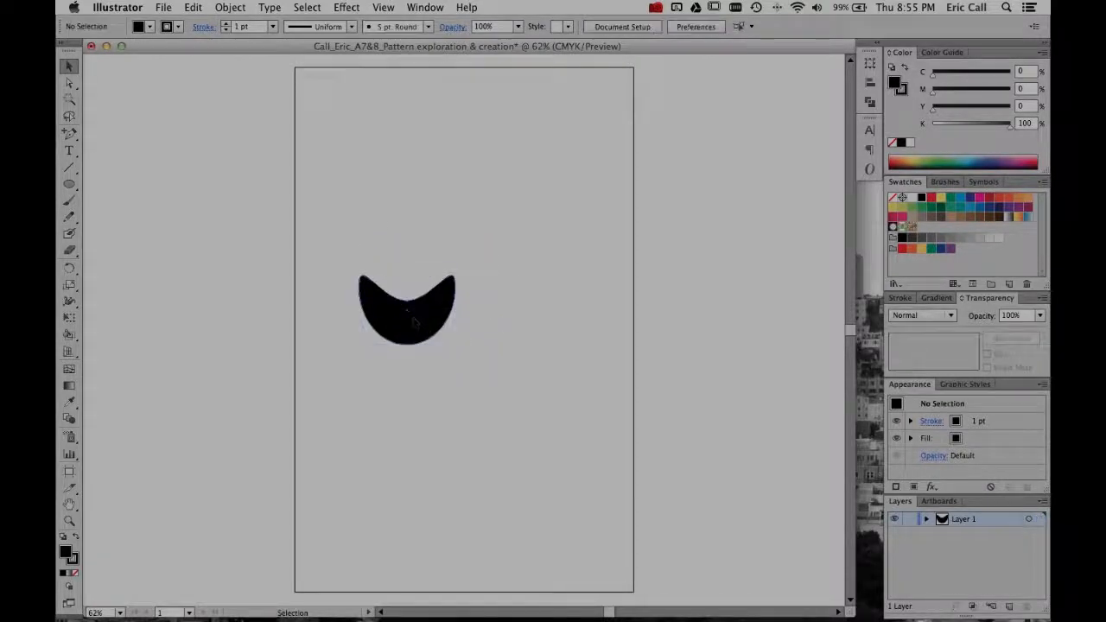
- Duplicate the crescent diagonally down to its right so their tips touch, and group the two crescents
left_click_drag(415, 323, 492, 347)
left_click_drag(445, 308, 616, 304)
key("super+z")
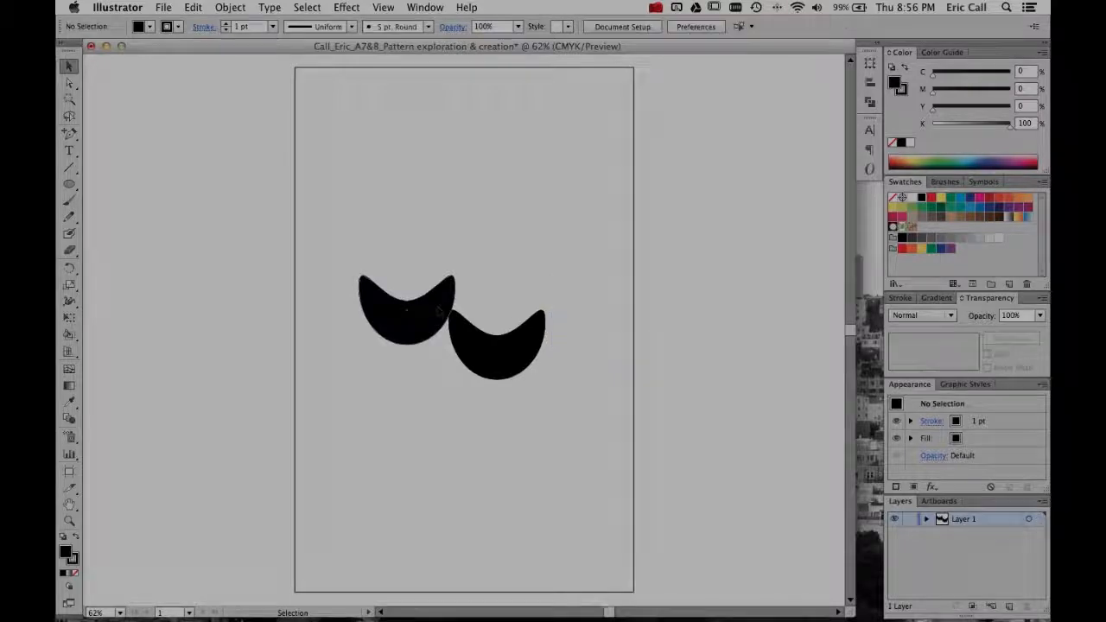
left_click(484, 346)
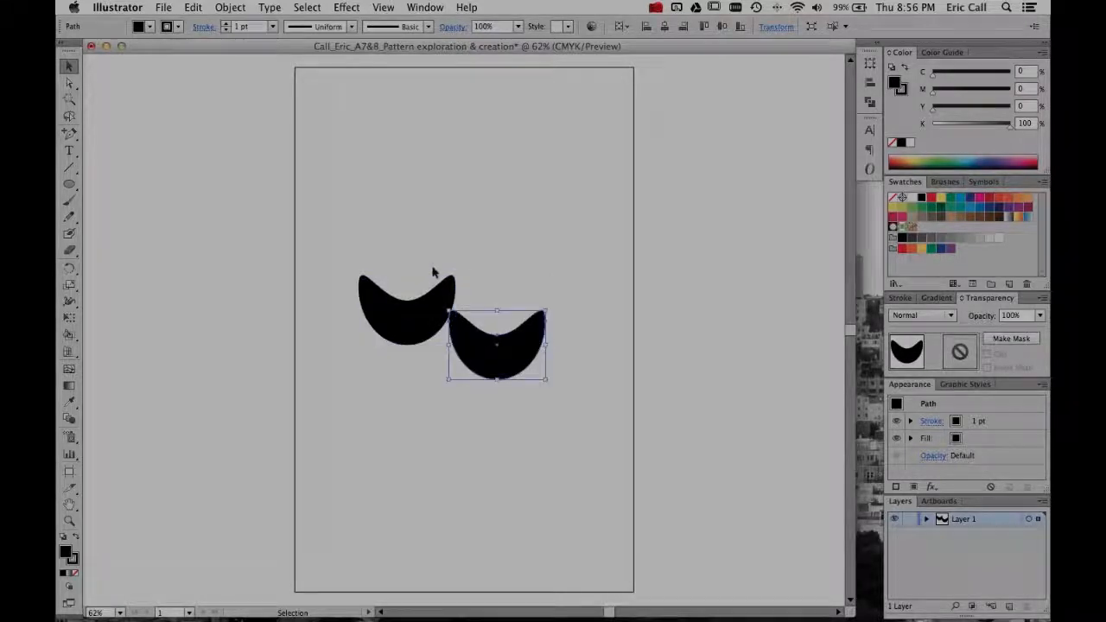
key("super+a")
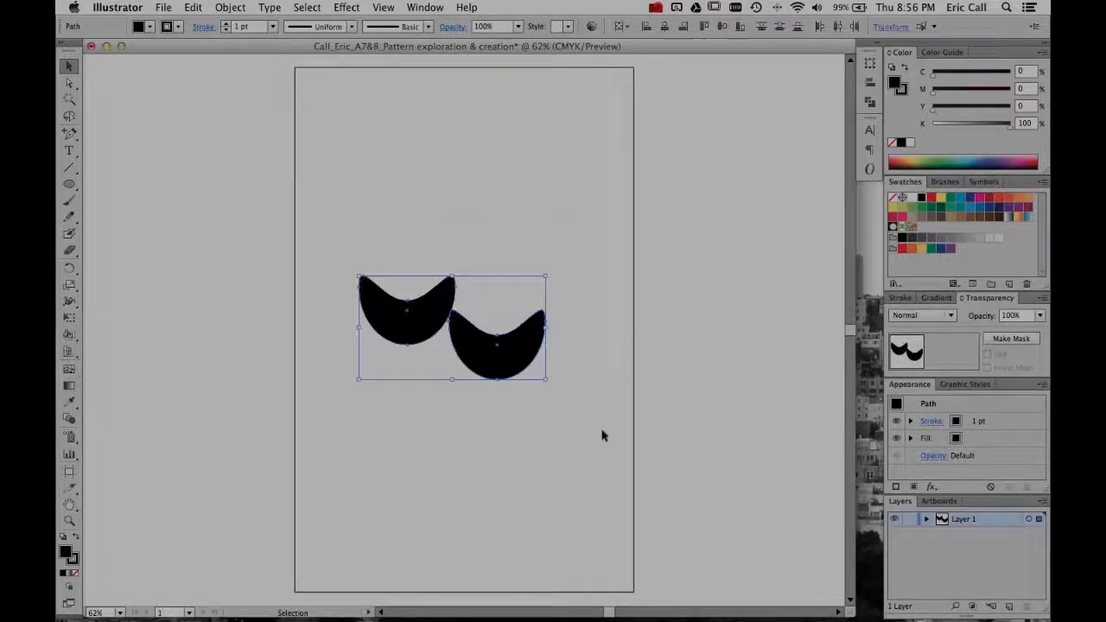
right_click(458, 332)
left_click(447, 385)
- Duplicate the grouped crescents repeatedly along the diagonals to build an interlocking scale-like pattern extending past the artboard
left_click(415, 313)
left_click(409, 287)
left_click_drag(421, 314, 378, 375)
left_click_drag(291, 168, 565, 403)
left_click_drag(430, 329, 554, 447)
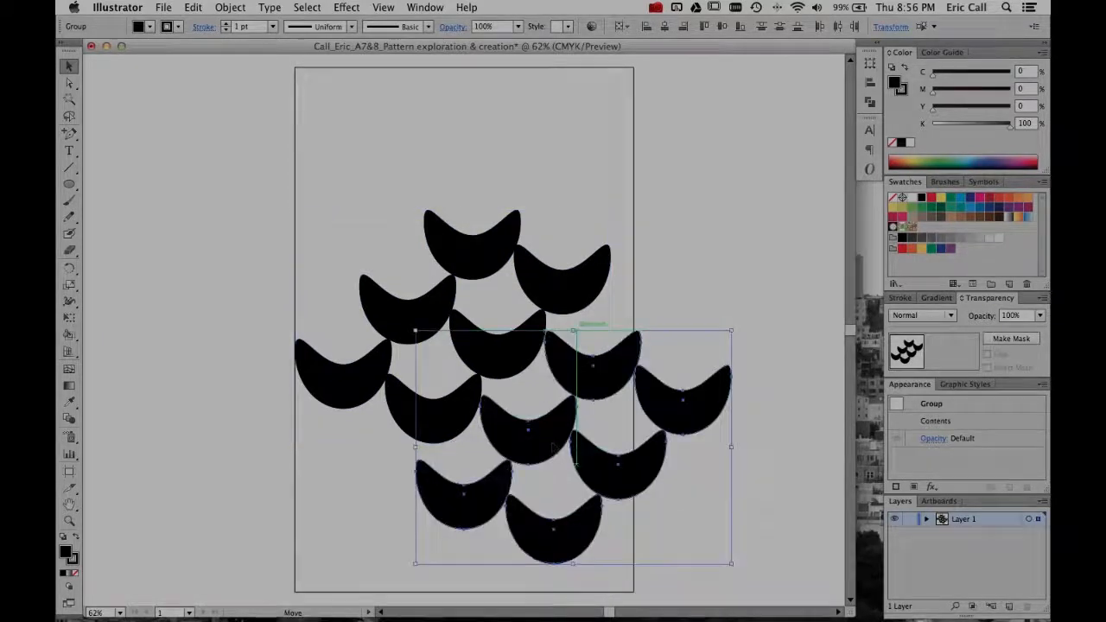
left_click_drag(579, 378, 790, 205)
left_click(649, 173)
scroll(466, 161, "right", 1)
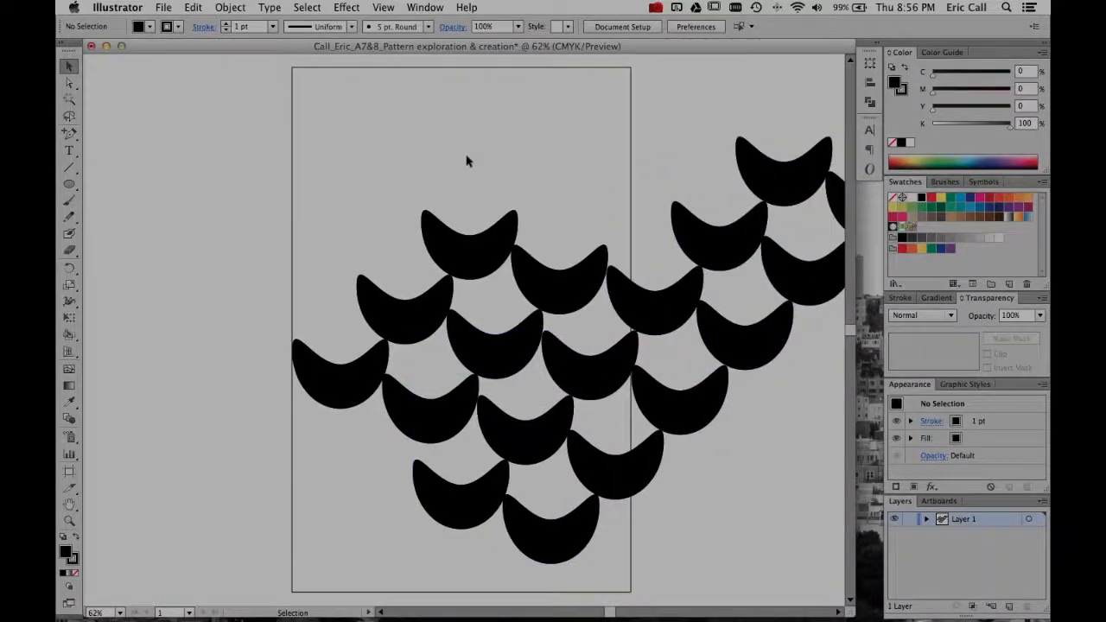
scroll(467, 161, "right", 2)
key("super+minus")
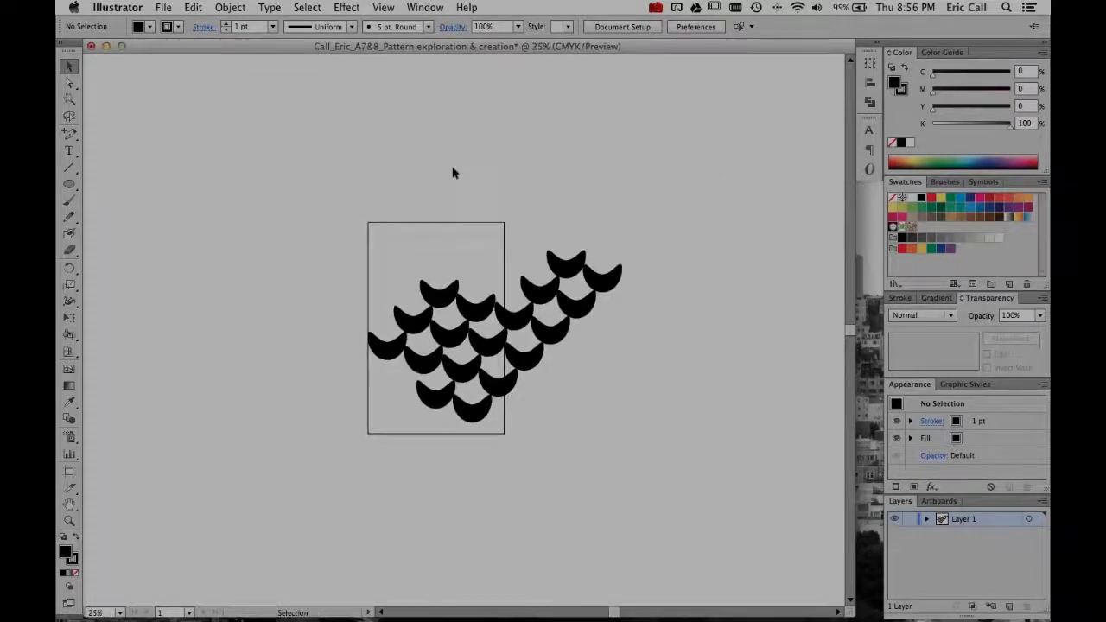
- Undo the pattern duplicates and the grouping until only the single black crescent is left
key("super+a")
key("super+z")
key("super+z")
key("super+z")
key("super+z")
key("super+z")
key("super+z")
key("super+z")
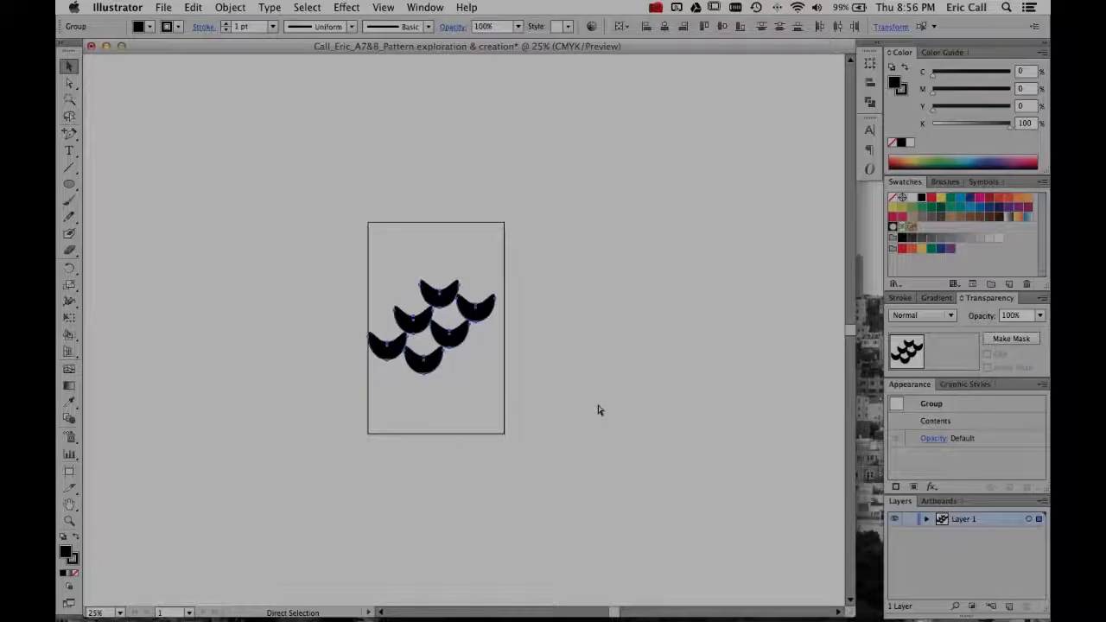
key("super+z")
key("super+z")
key("super+z")
key("super+z")
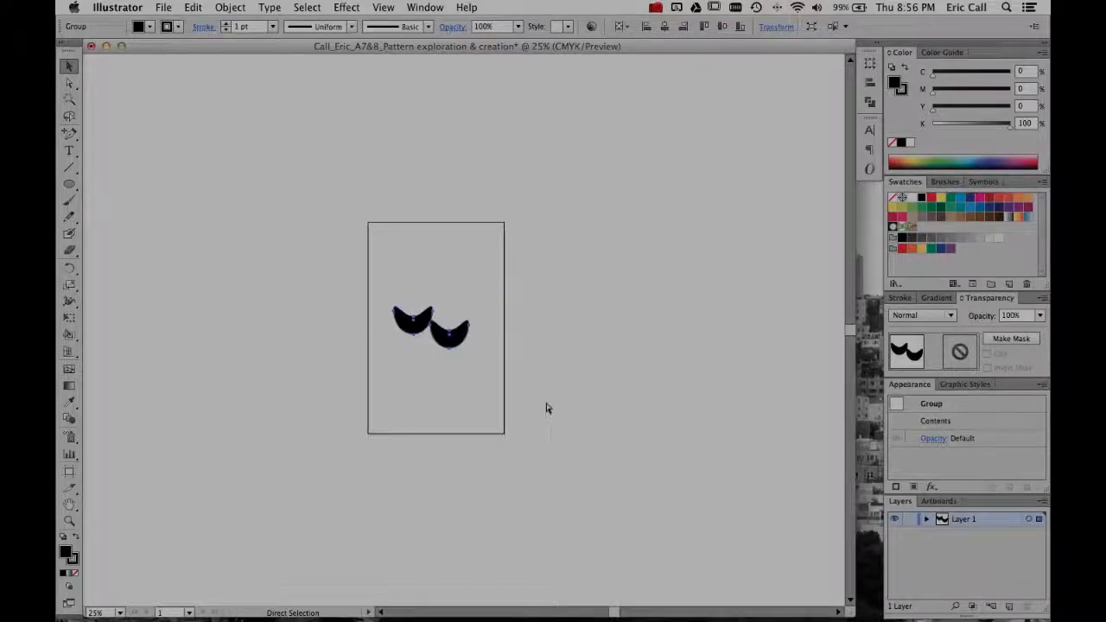
key("super+z")
key("super+z")
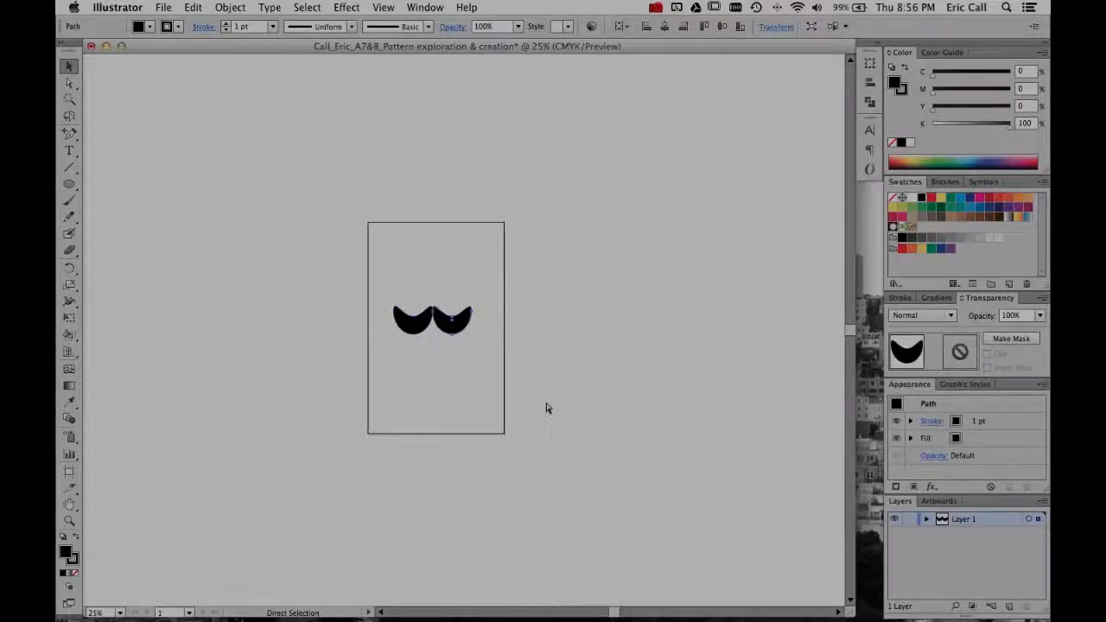
key("super+equal")
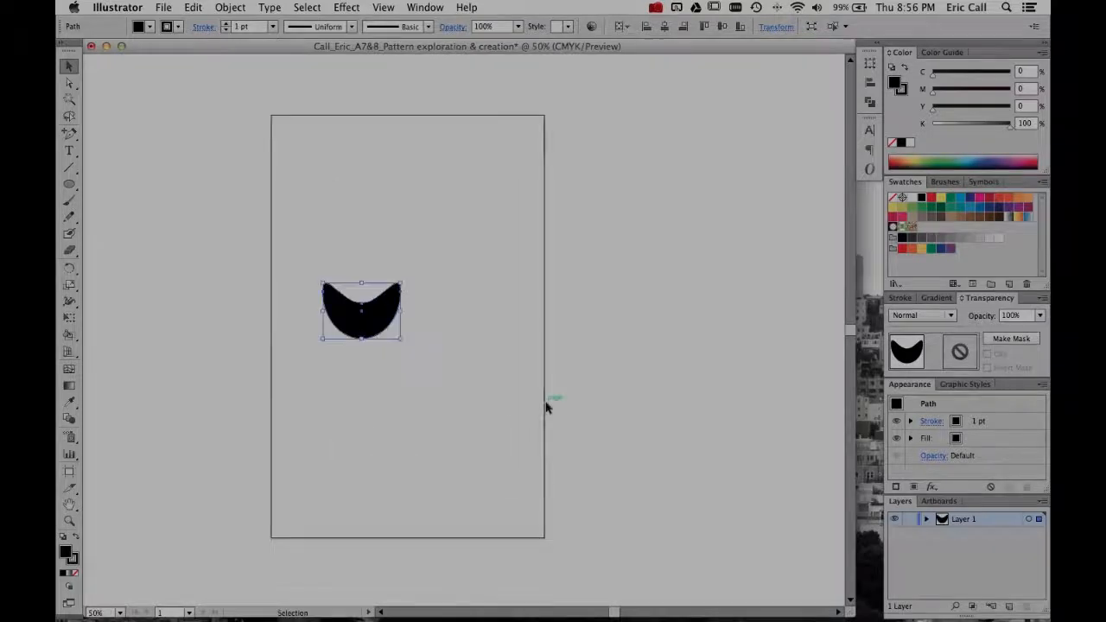
- Move the black crescent into the artboard's upper-left corner and deselect it
left_click(412, 401)
left_click_drag(363, 330, 338, 207)
left_click(368, 267)
left_click(346, 251)
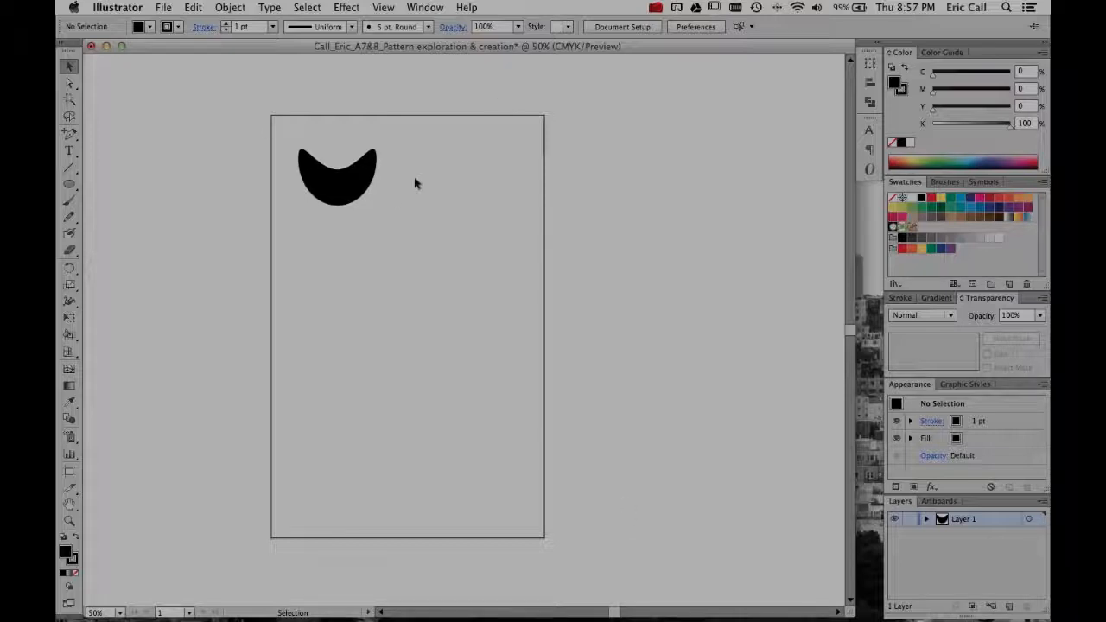
scroll(400, 199, "left", 5)
left_click_drag(403, 199, 390, 178)
left_click(414, 225)
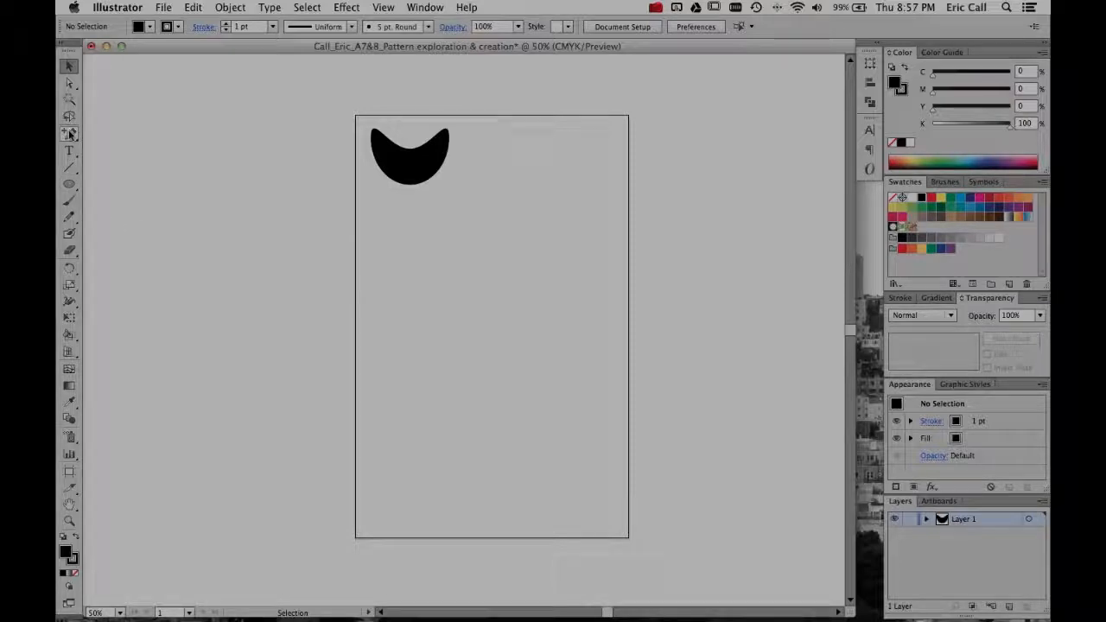
- Draw an open S-curved path with three anchors near the artboard's center using the Pen tool, and deselect
left_click_drag(71, 134, 148, 136)
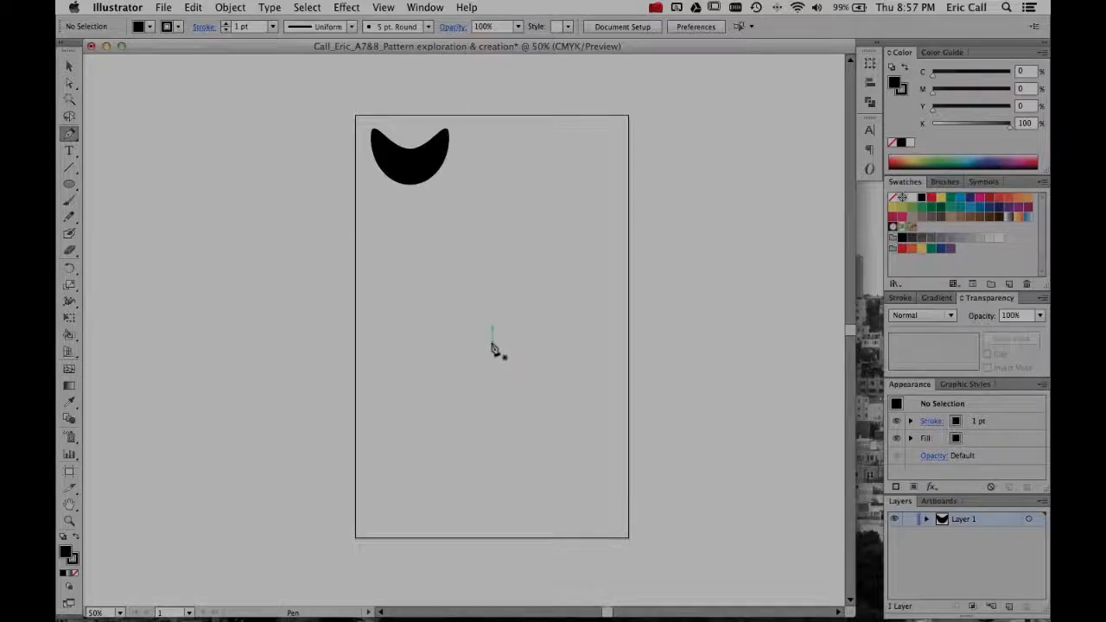
left_click(492, 344)
left_click_drag(454, 371, 455, 398)
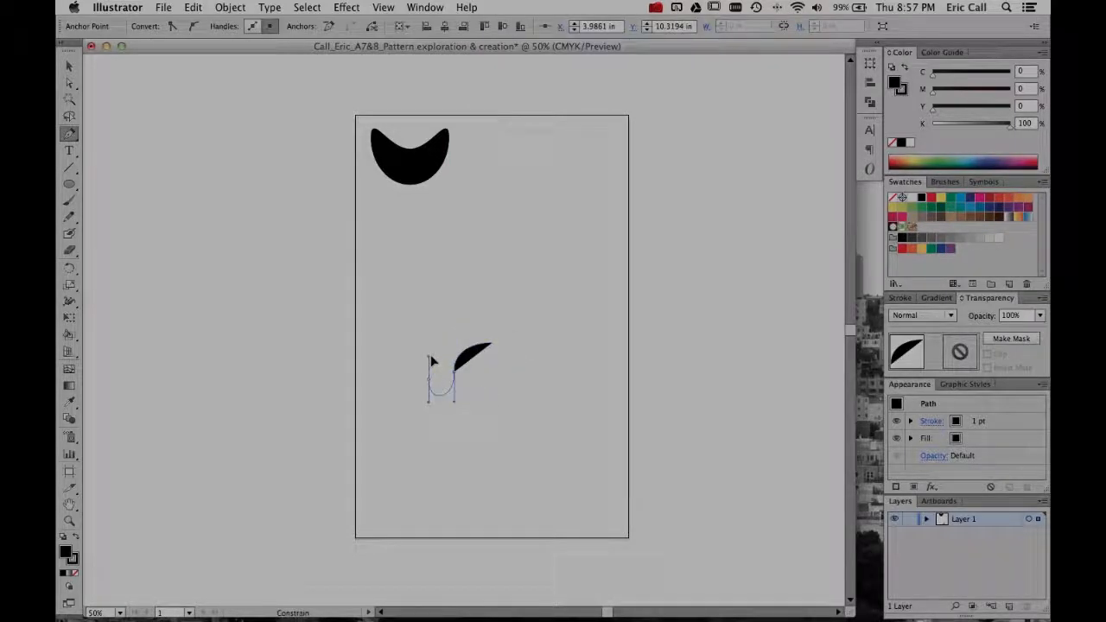
left_click_drag(435, 350, 435, 351)
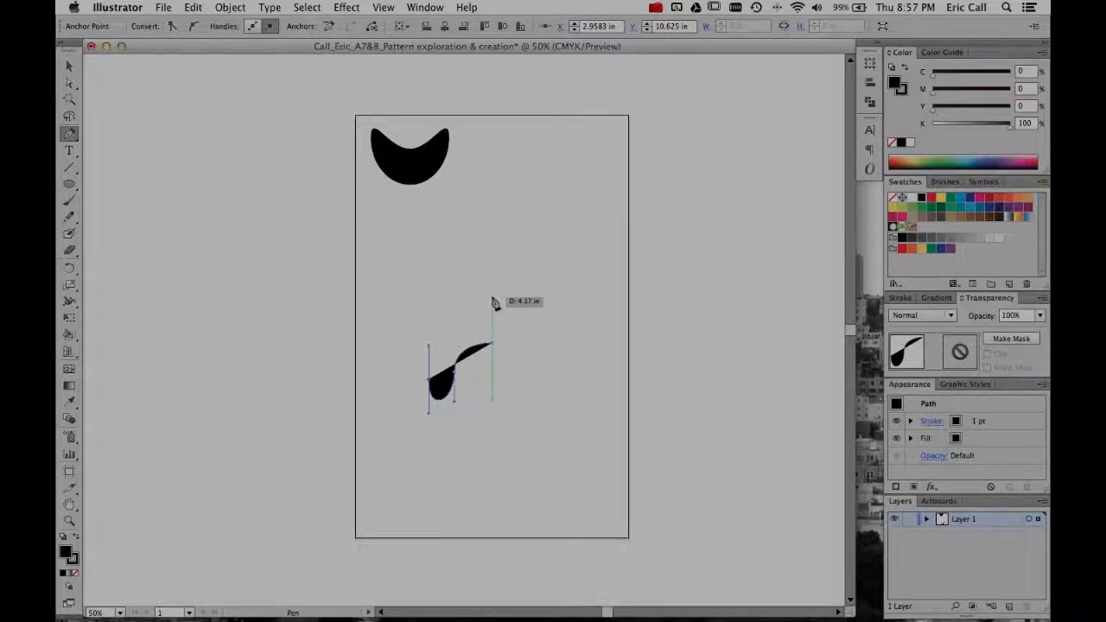
key("v")
left_click(493, 302)
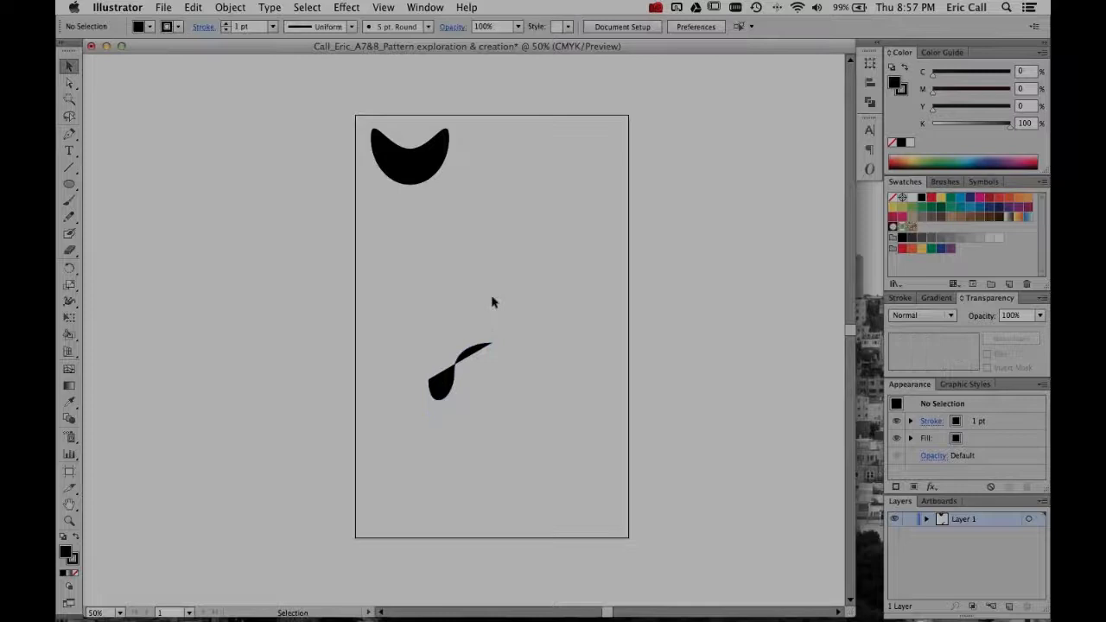
- Extend the curved path from its upper-right endpoint to a corner anchor directly above, forming a short vertical edge
key("p")
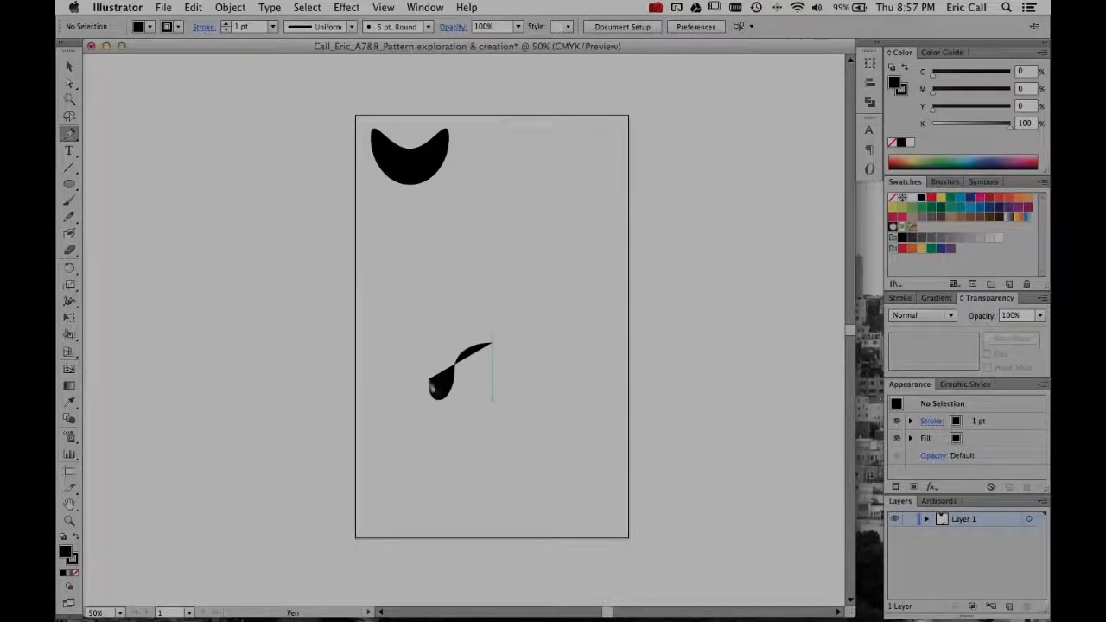
left_click(491, 343)
left_click_drag(497, 315, 497, 295)
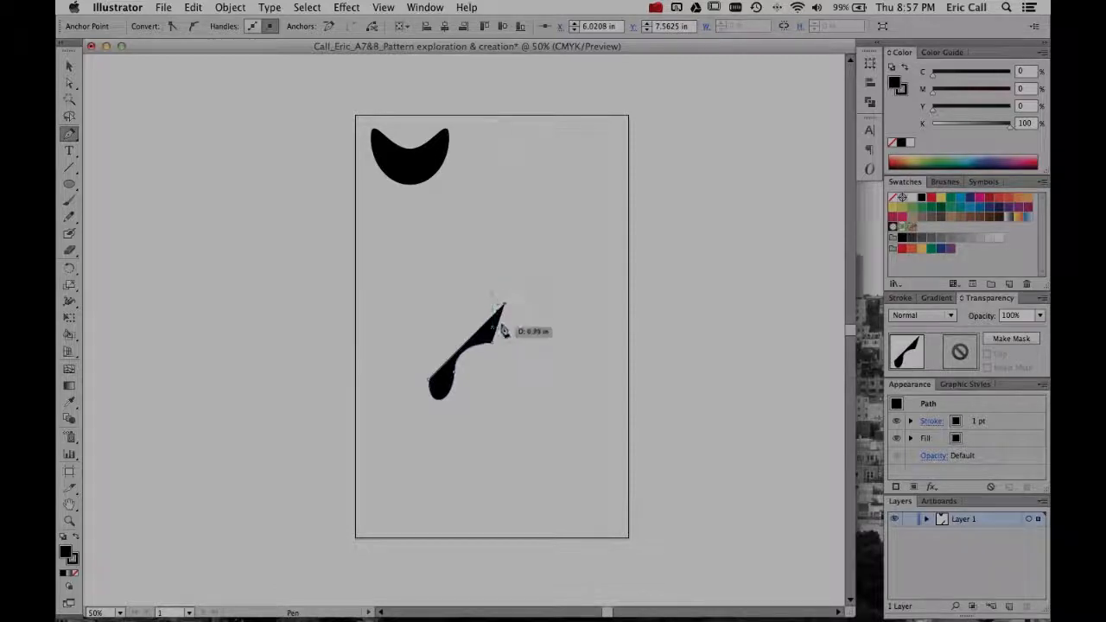
key("super+z")
left_click_drag(494, 307, 467, 361)
- Try reshaping the path's curve through its middle anchor's direction handles, undo the adjustments, and deselect
key("a")
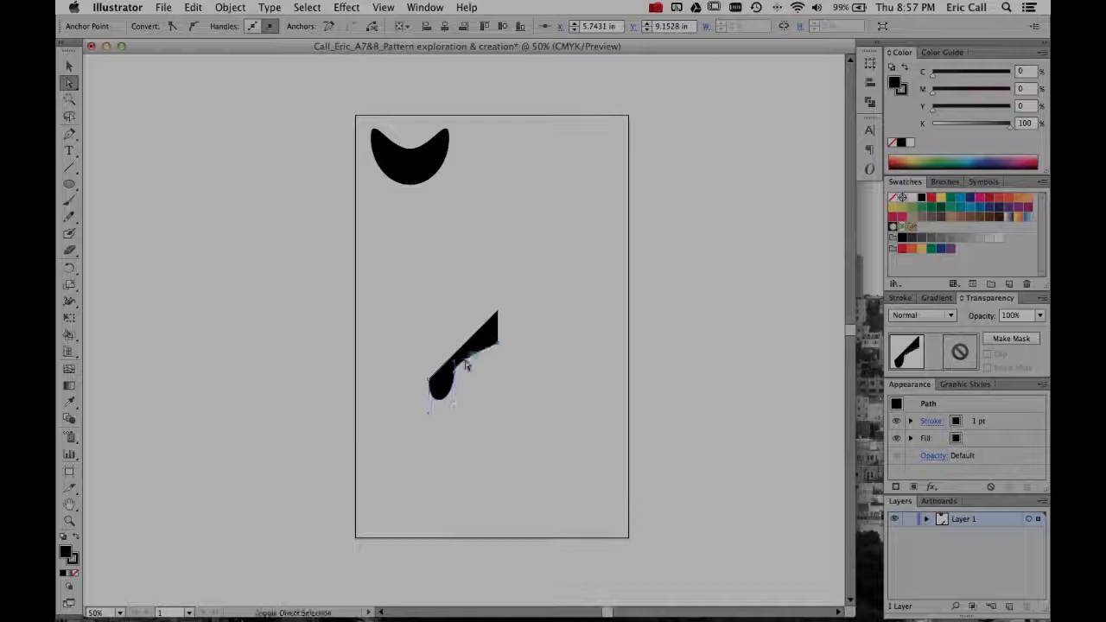
key("super+z")
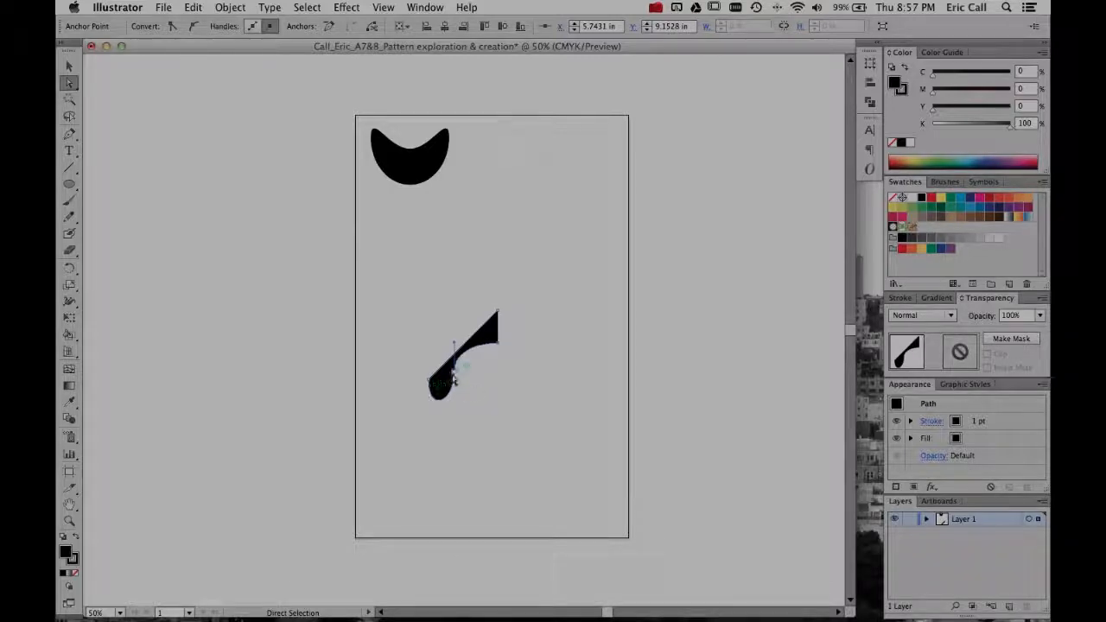
left_click(457, 378)
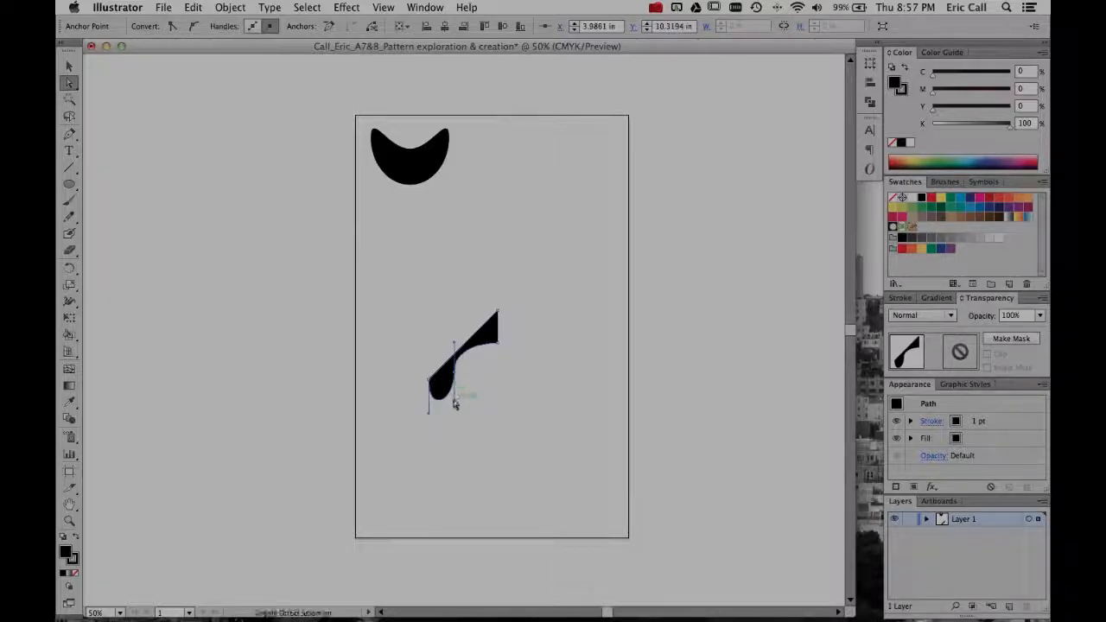
left_click_drag(455, 406, 449, 445)
left_click_drag(456, 381, 459, 348)
key("super+z")
key("super+z")
key("super+z")
key("super+z")
left_click(526, 389)
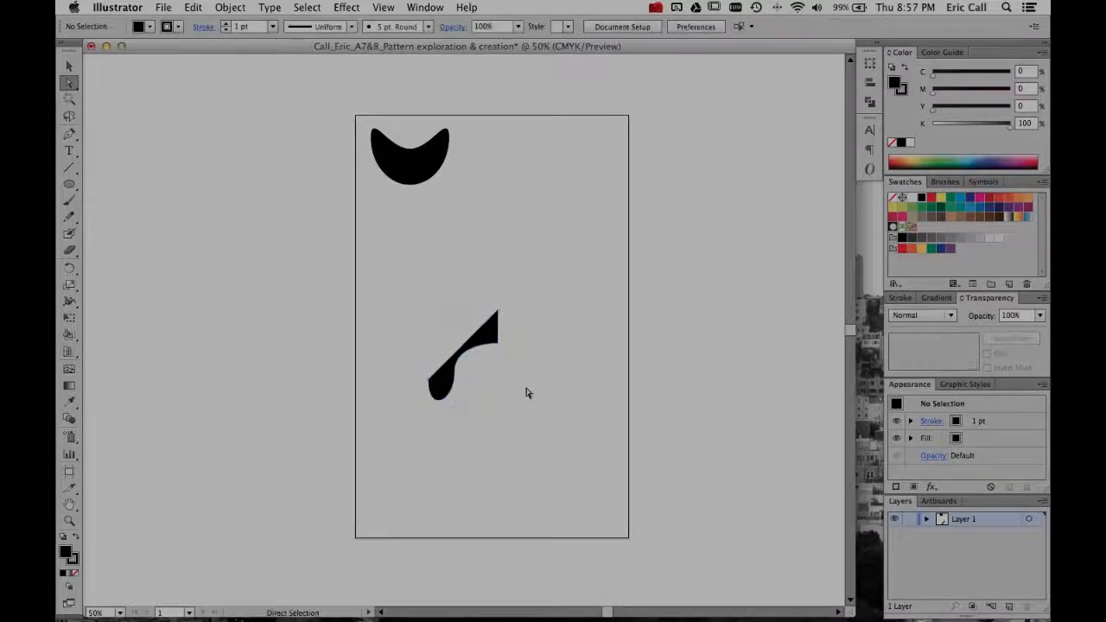
key("v")
left_click(489, 346)
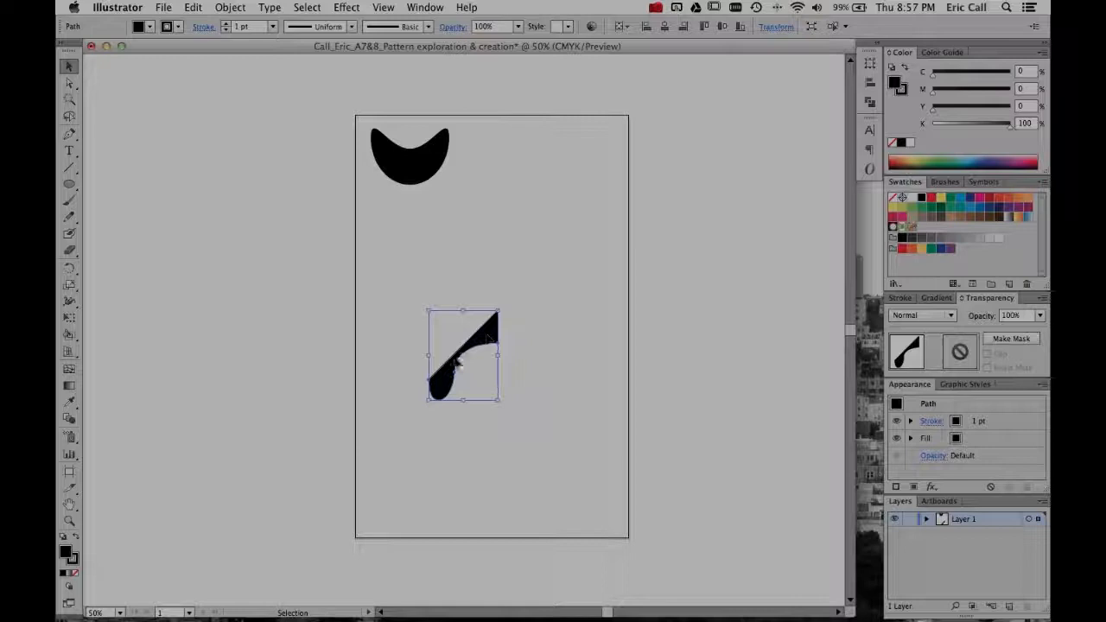
left_click(377, 363)
left_click(484, 344)
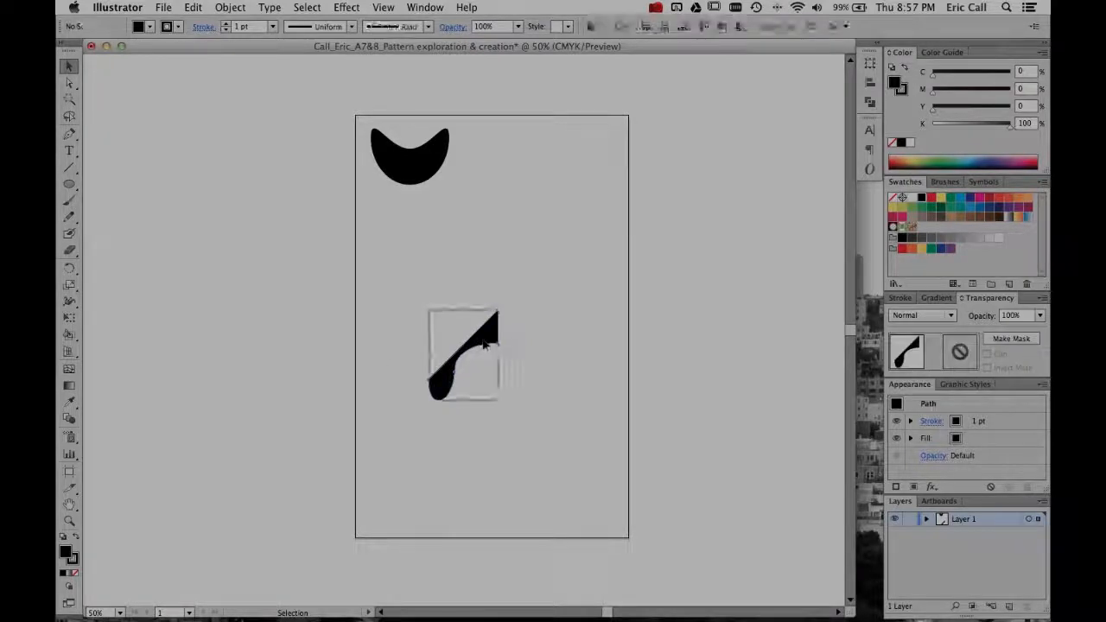
left_click(516, 340)
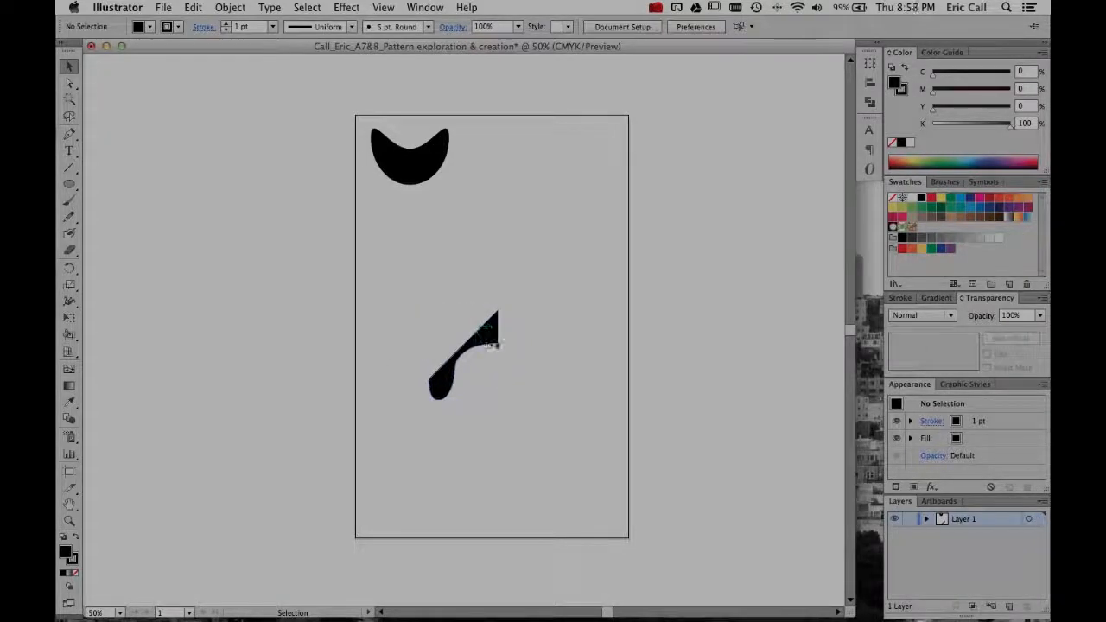
- Reflect a copy of the curved shape across its short vertical edge to form a symmetrical arch
left_click(489, 343)
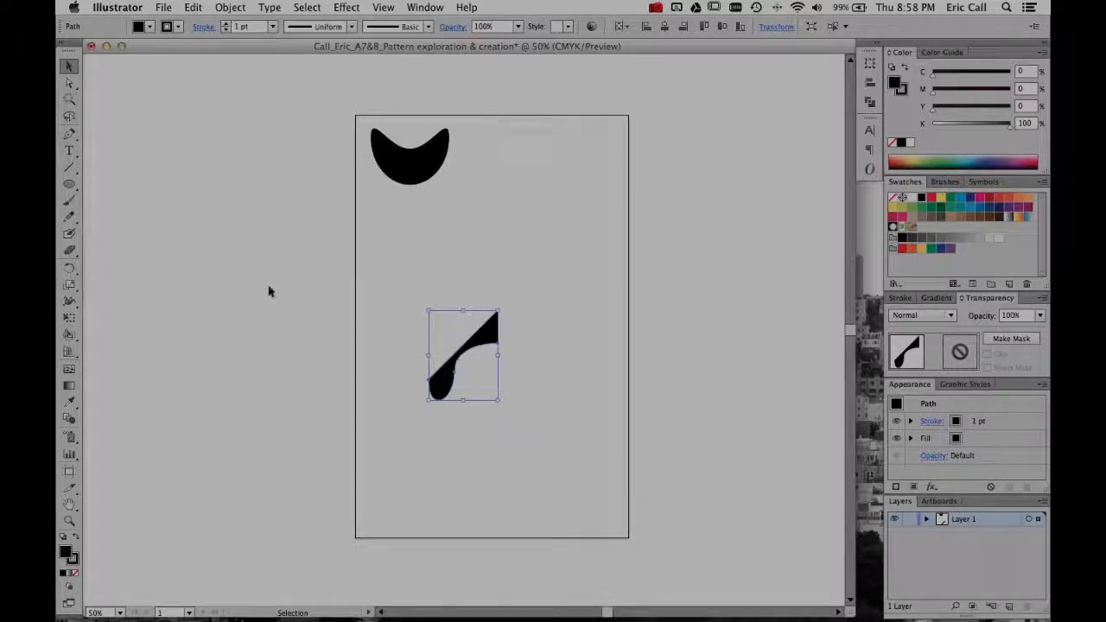
key("o")
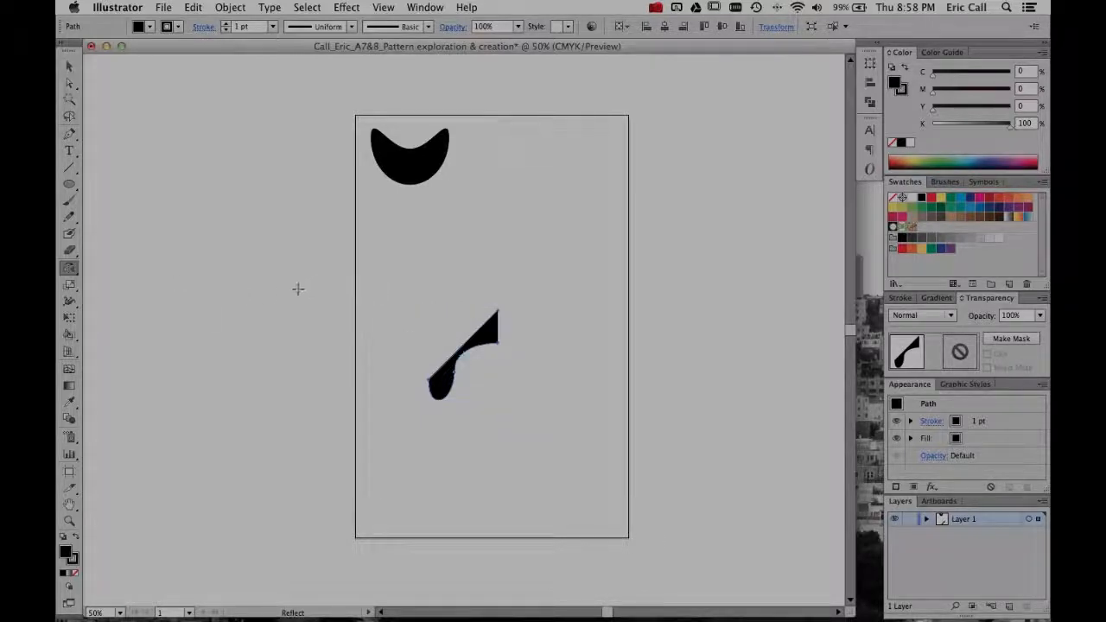
key("v")
left_click(427, 289)
left_click(470, 354)
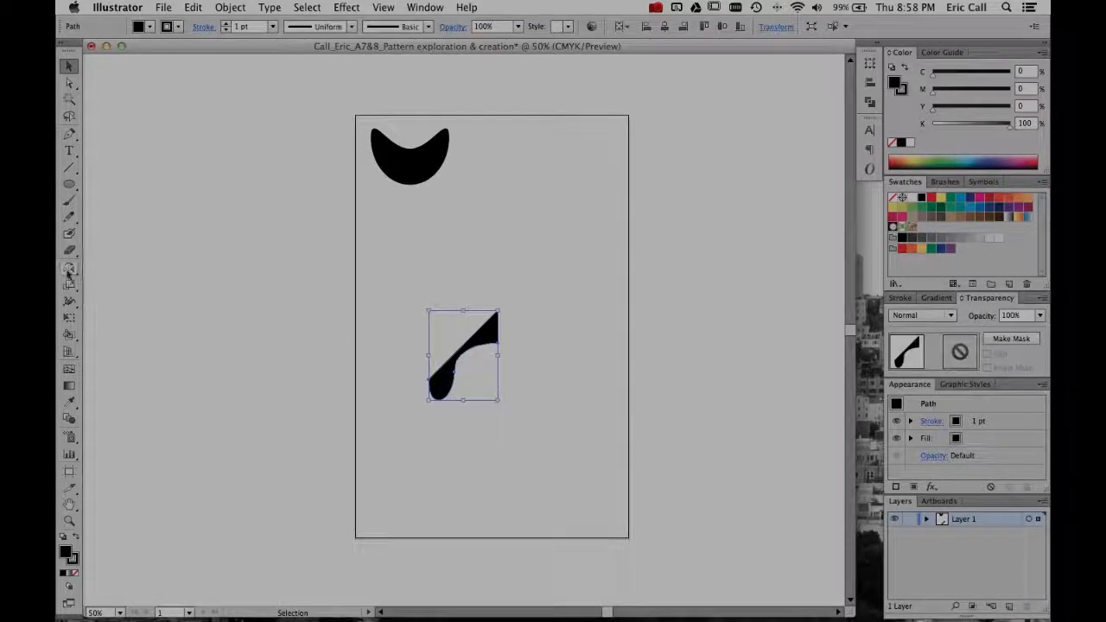
left_click_drag(68, 272, 133, 292)
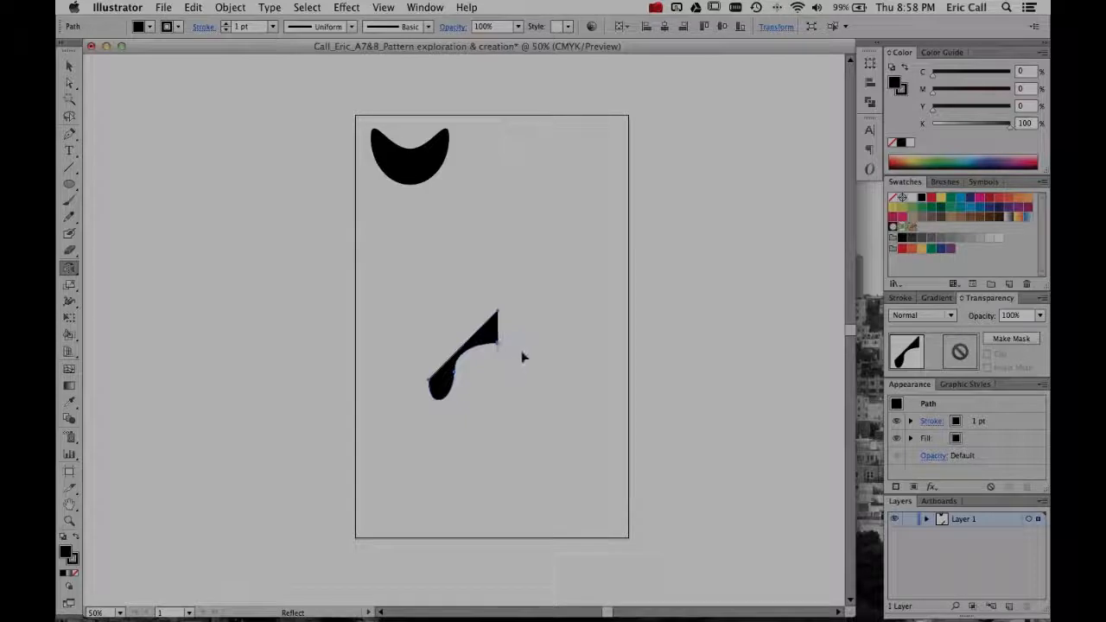
left_click_drag(519, 283, 579, 420)
key("v")
- Join the two mirrored halves into a single path and deselect it
right_click(516, 380)
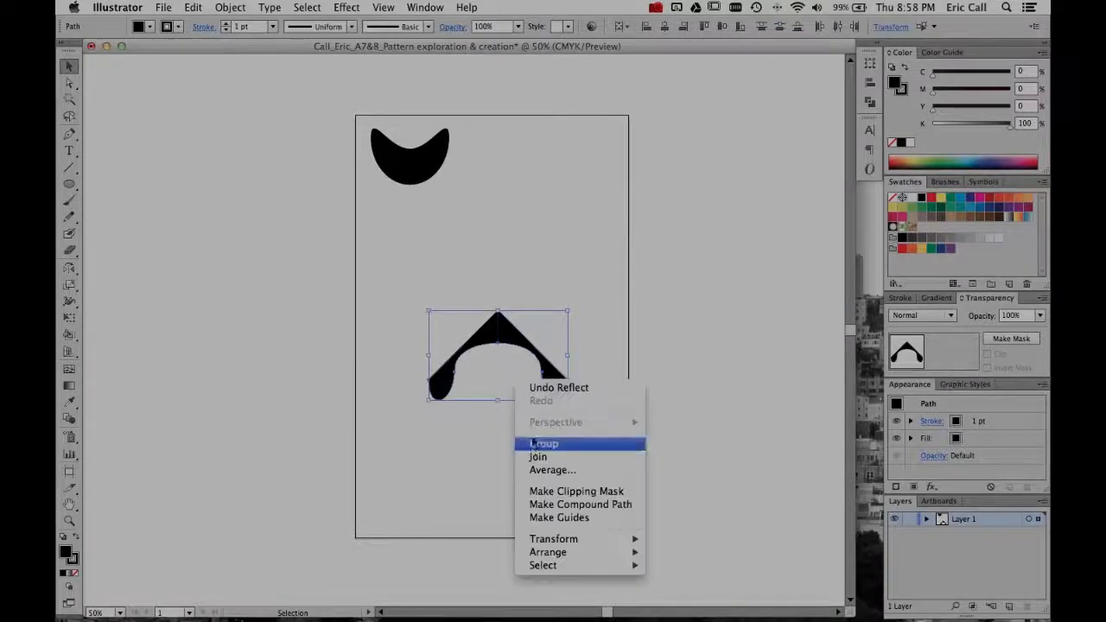
left_click(534, 458)
left_click(492, 441)
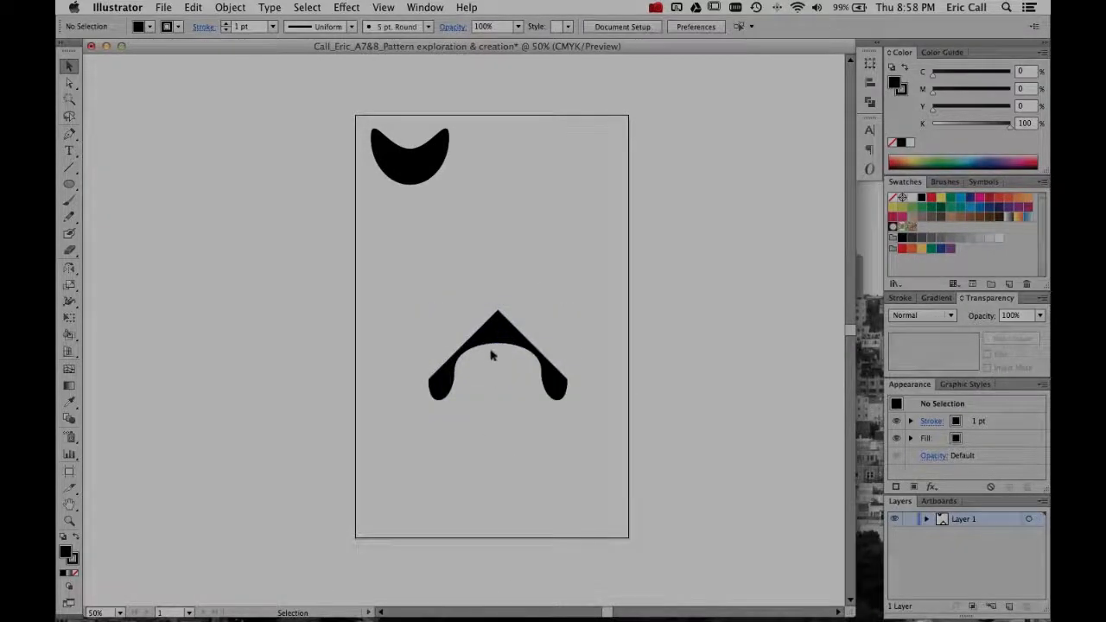
- Duplicate the arch, turn one of the two upside down, and place it above the other so their points meet
left_click_drag(491, 355, 477, 337)
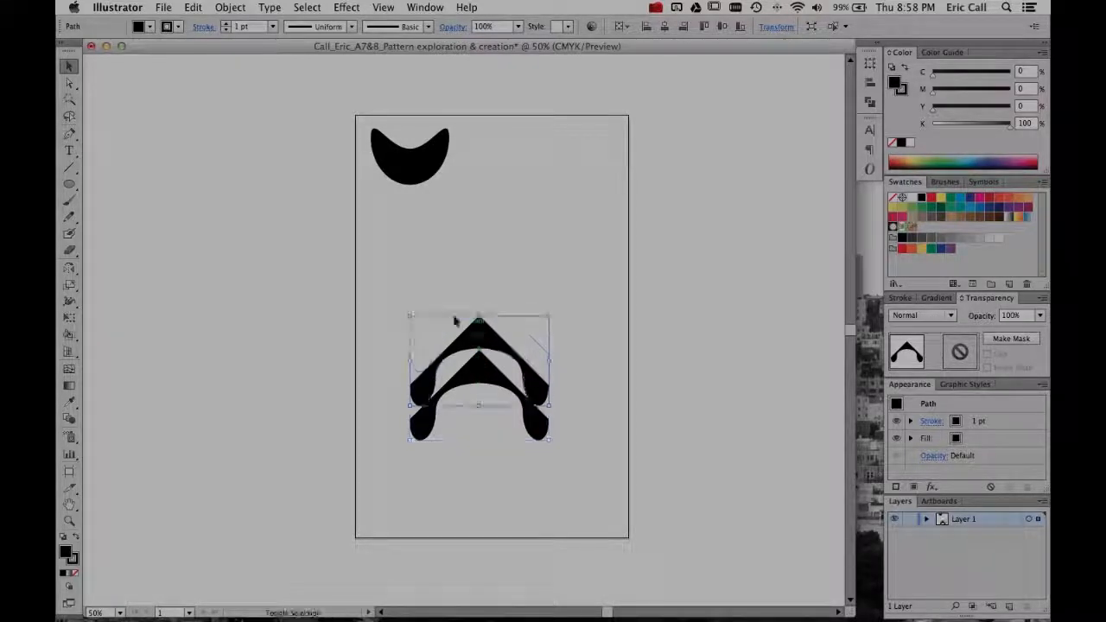
left_click(443, 314)
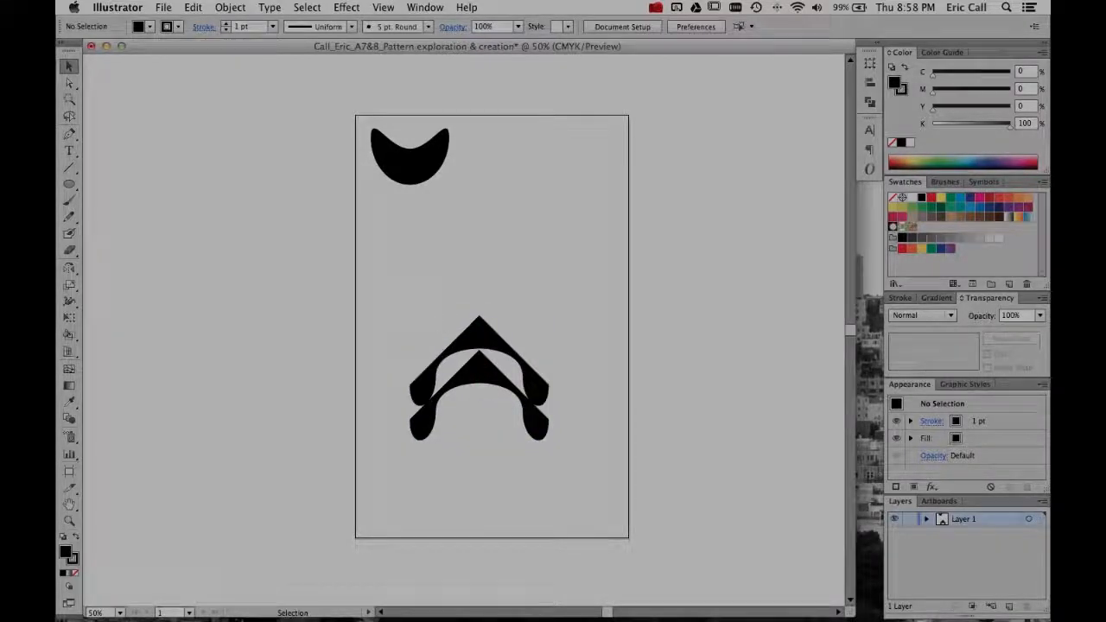
left_click(477, 327)
left_click_drag(553, 313, 413, 439)
left_click_drag(480, 390, 511, 259)
left_click(511, 244)
- Scale both arches down together to about half size around their shared center and deselect
left_click_drag(372, 227, 622, 445)
left_click_drag(550, 259, 516, 306)
left_click(568, 347)
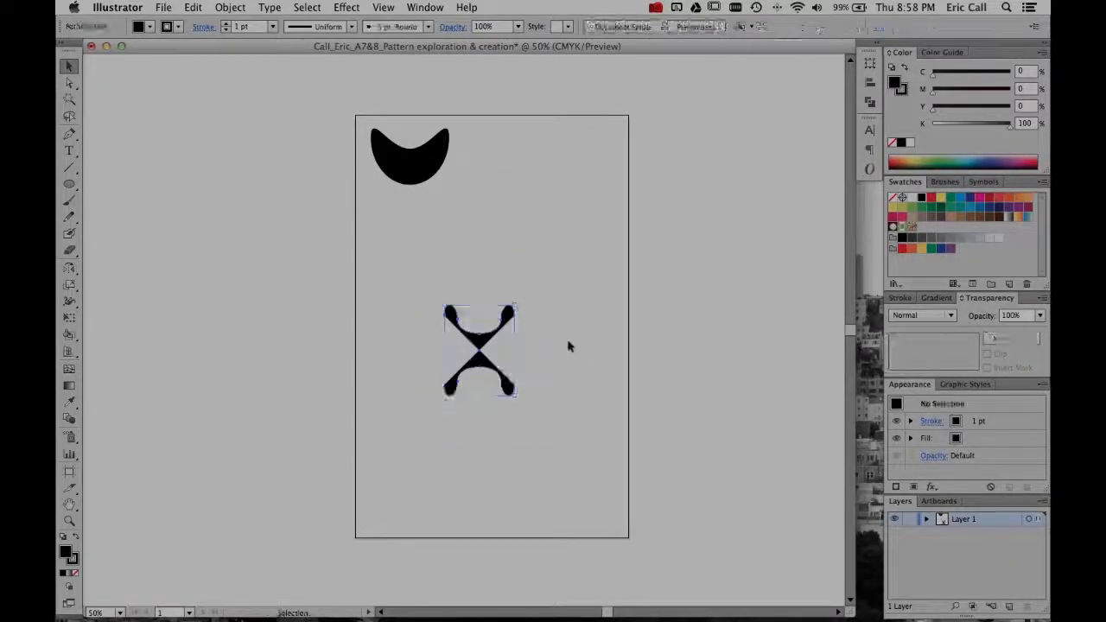
- Group the two arches into one X-shaped motif and nudge it slightly down and to the left
left_click_drag(410, 274, 578, 455)
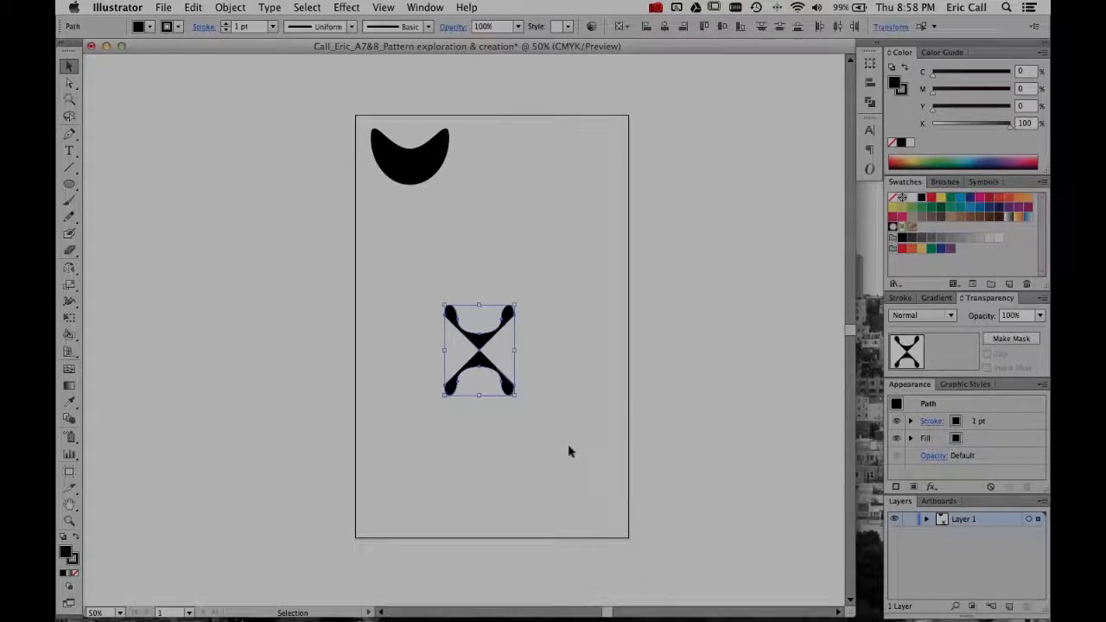
right_click(477, 363)
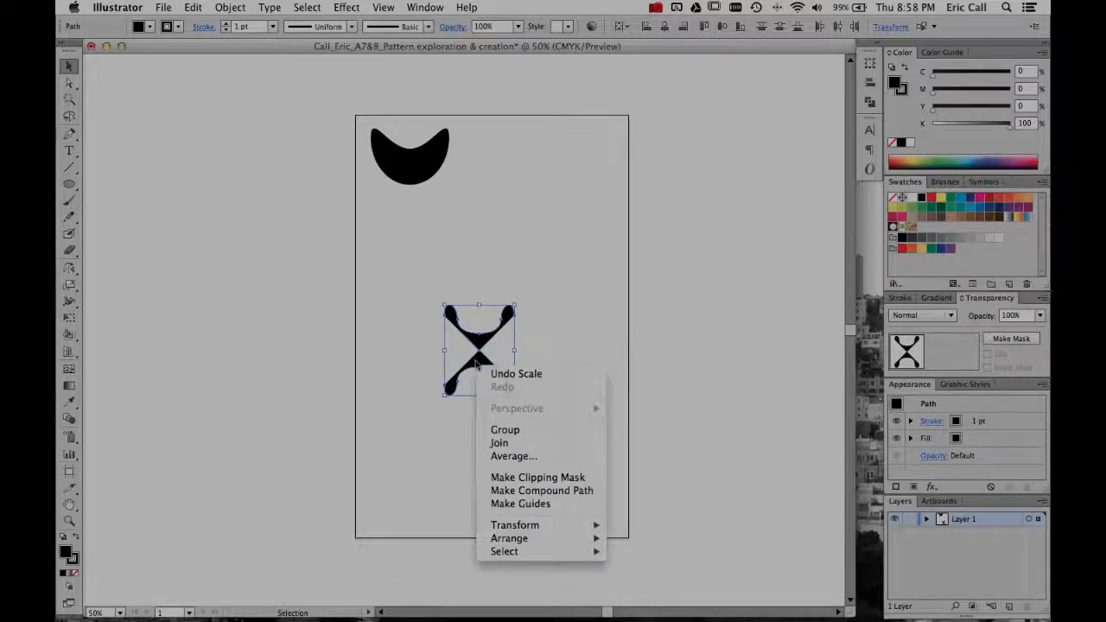
left_click(473, 444)
left_click(474, 442)
mouse_move(480, 364)
left_mouse_down()
mouse_move(495, 373)
mouse_move(480, 369)
left_mouse_up()
left_click(466, 453)
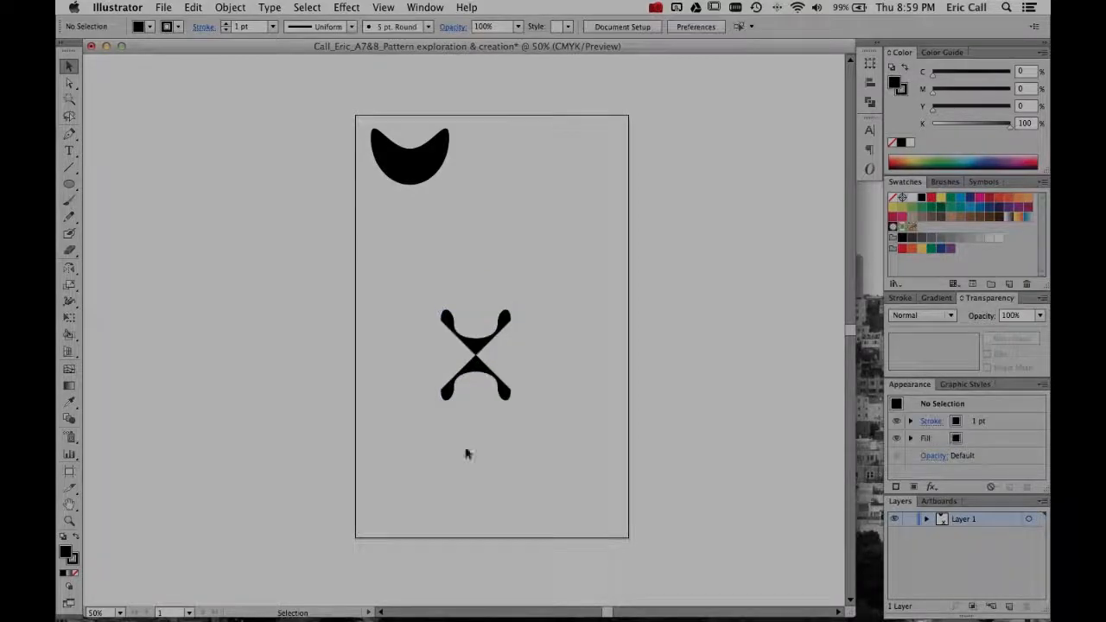
- Duplicate the X-shaped motif into a two-by-two grid and scale the grid down around its center
left_click(490, 344)
left_click_drag(479, 348, 477, 265)
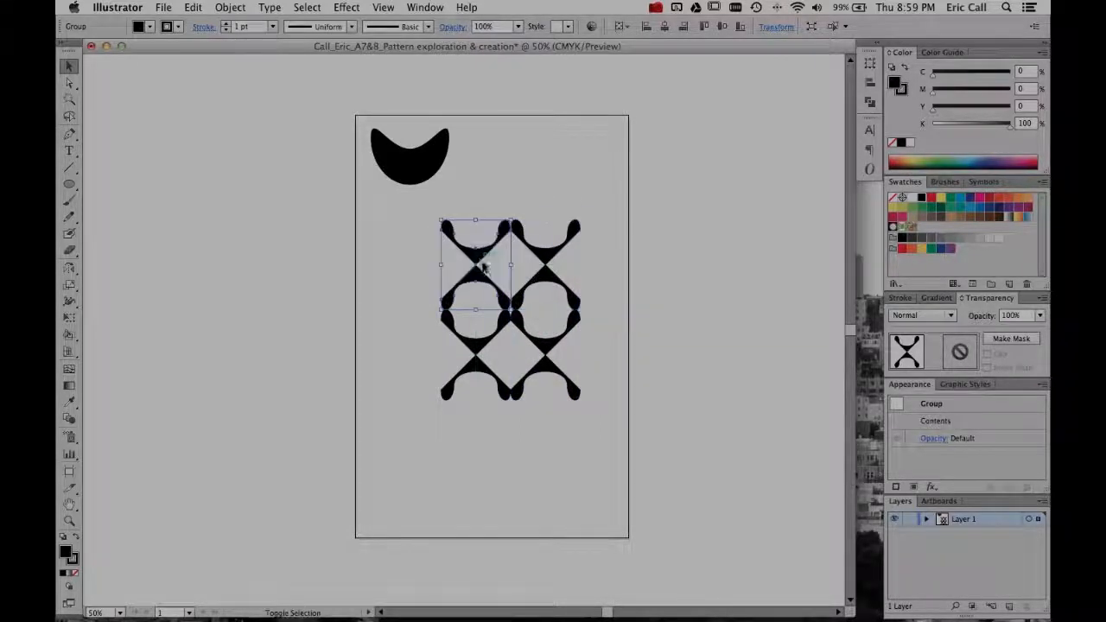
left_click_drag(418, 227, 610, 393)
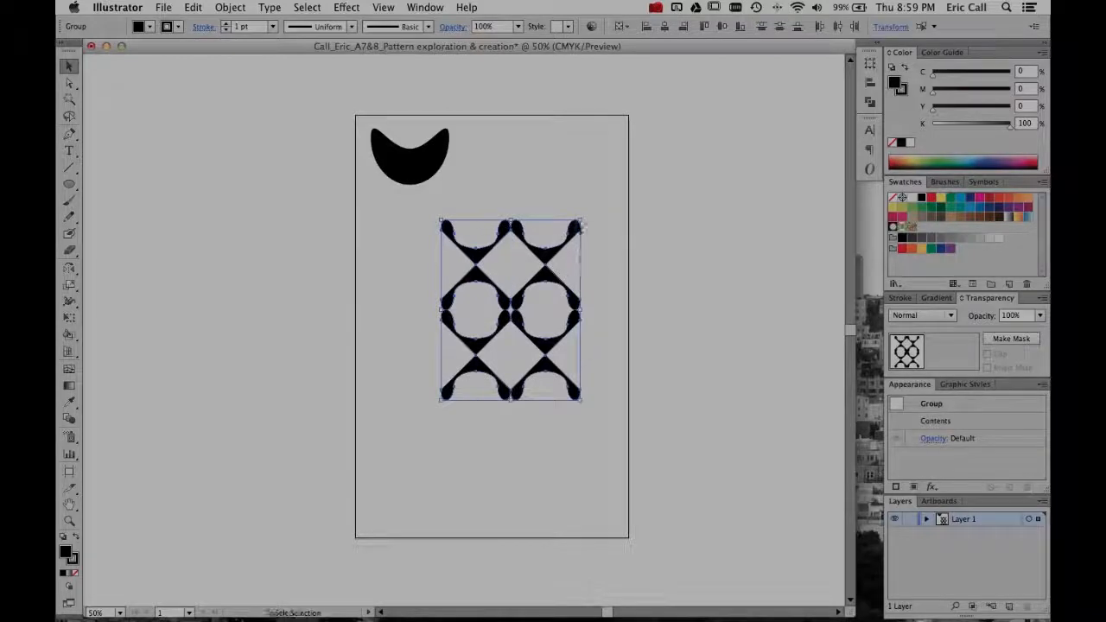
left_click_drag(581, 222, 537, 276)
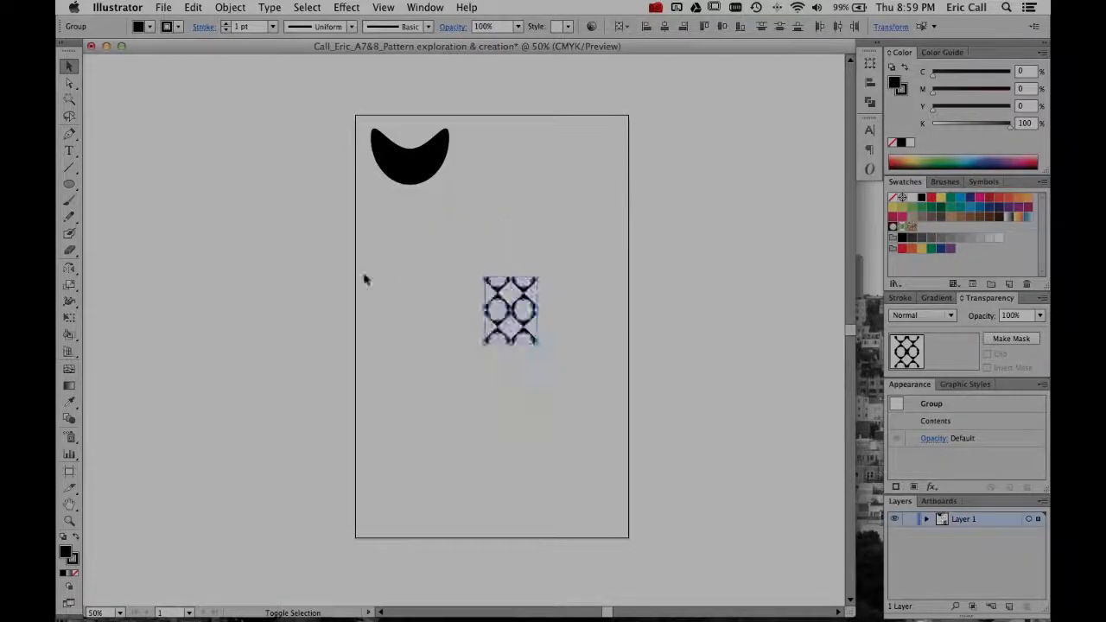
left_click(375, 286)
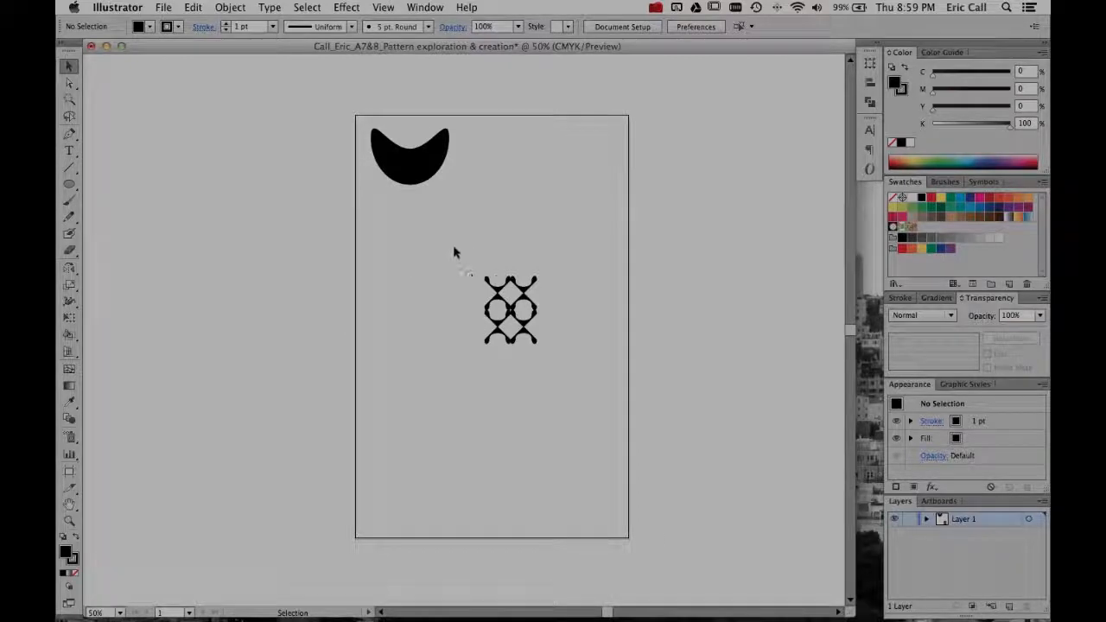
- Move the crescent off the artboard's left side and duplicate the small motif grid horizontally into a strip eight motifs wide
left_click_drag(410, 164, 202, 143)
left_click(311, 252)
left_click_drag(440, 242, 548, 346)
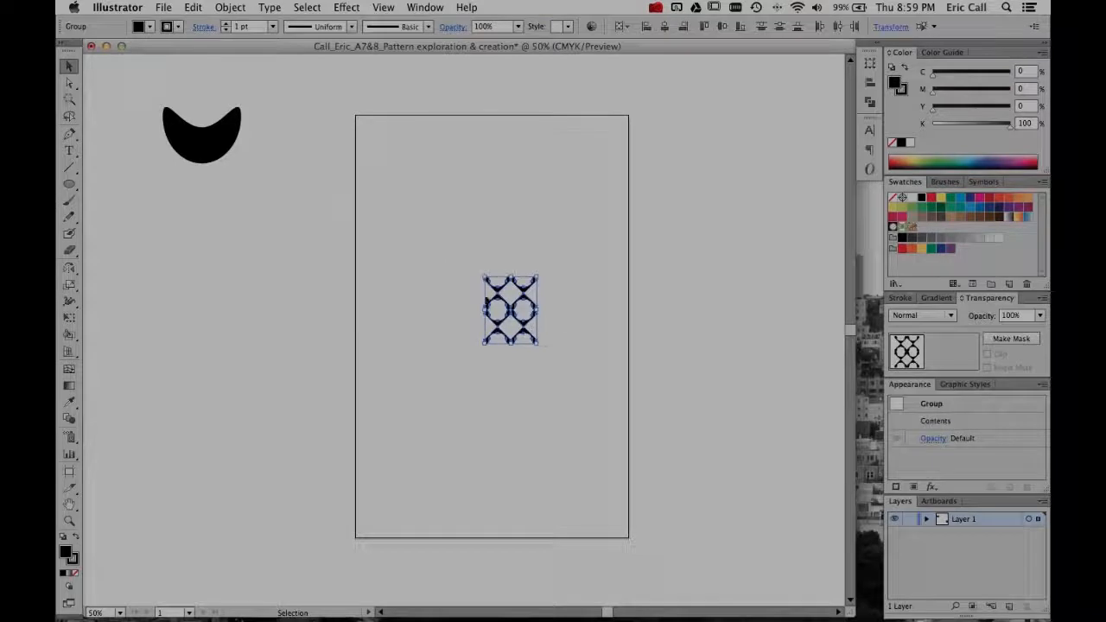
left_click_drag(491, 301, 441, 304)
left_click_drag(437, 304, 438, 304)
left_click_drag(500, 323, 605, 322)
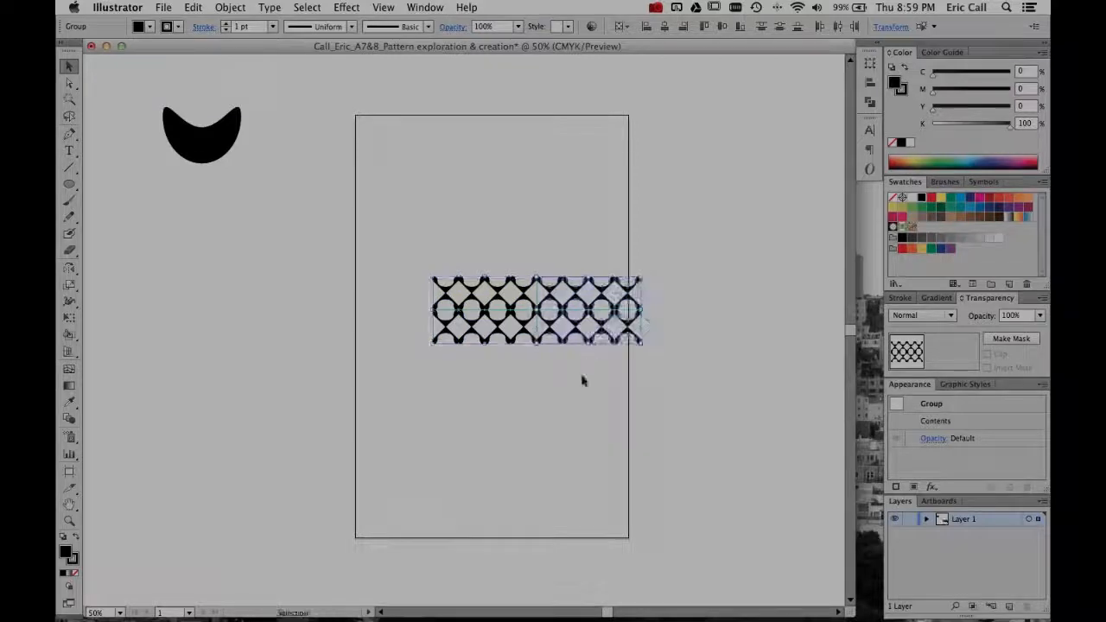
- Duplicate the strip above and below into a taller block, and copy the whole block to its left
left_click_drag(420, 244, 671, 398)
left_click_drag(471, 301, 445, 223)
left_click_drag(410, 175, 736, 396)
left_click_drag(548, 302, 548, 443)
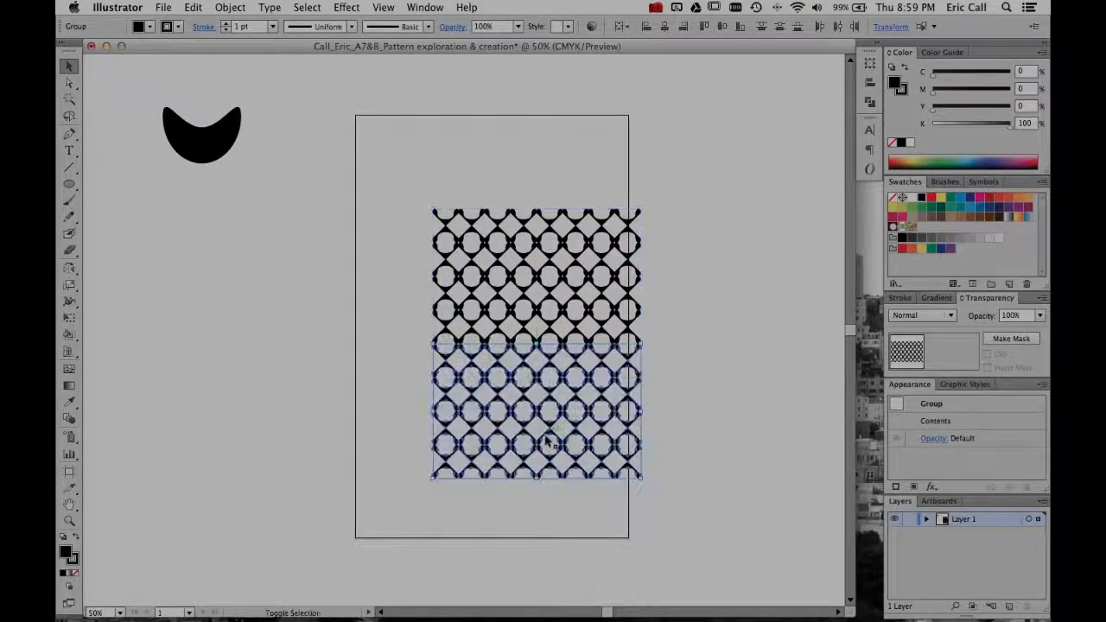
left_click_drag(389, 163, 683, 492)
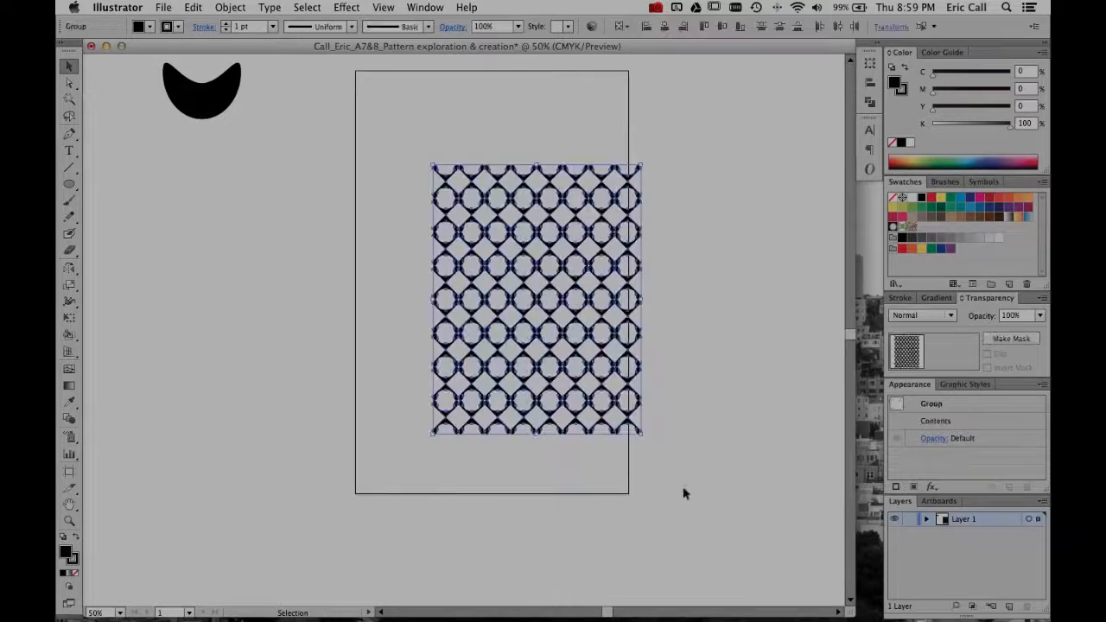
left_click_drag(438, 277, 231, 268)
- Rotate the whole pattern 90° and fit it to cover the entire artboard
left_click_drag(191, 150, 724, 472)
left_click_drag(644, 437, 296, 432)
left_click_drag(402, 337, 461, 319)
left_click(730, 351)
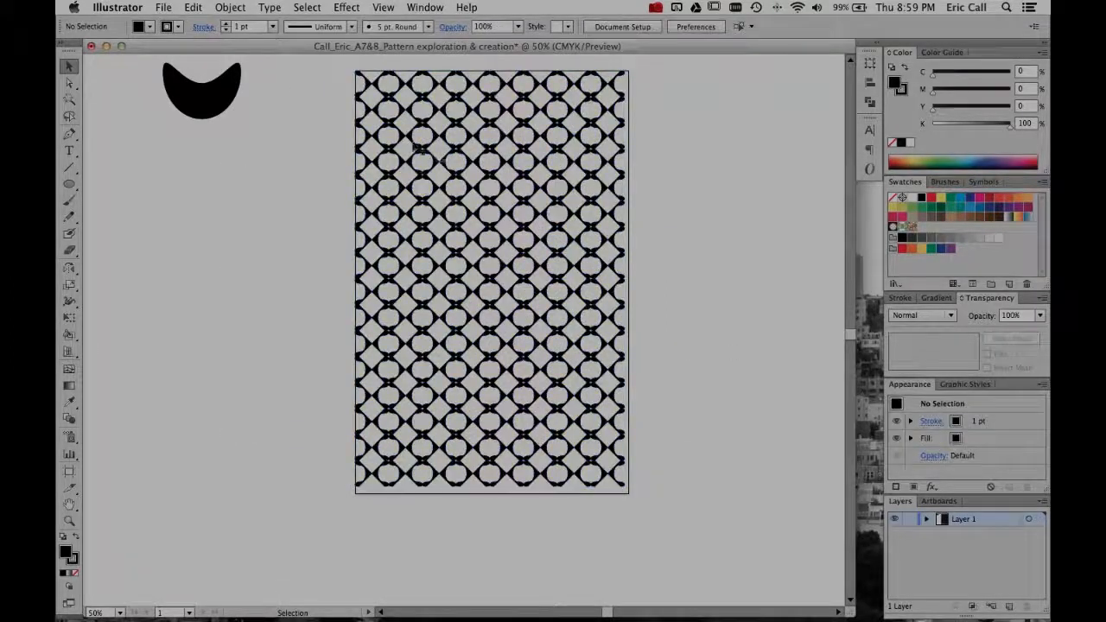
left_click_drag(338, 59, 629, 495)
left_click(676, 484)
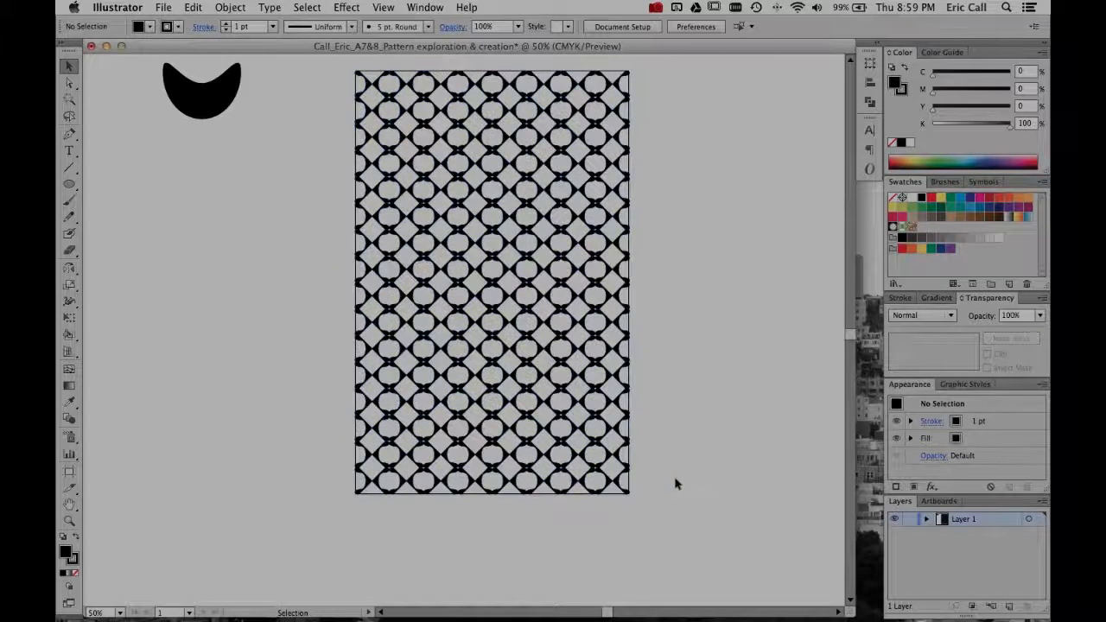
- Examine the finished pattern both up close and across the whole artboard
scroll(676, 483, "up", 2)
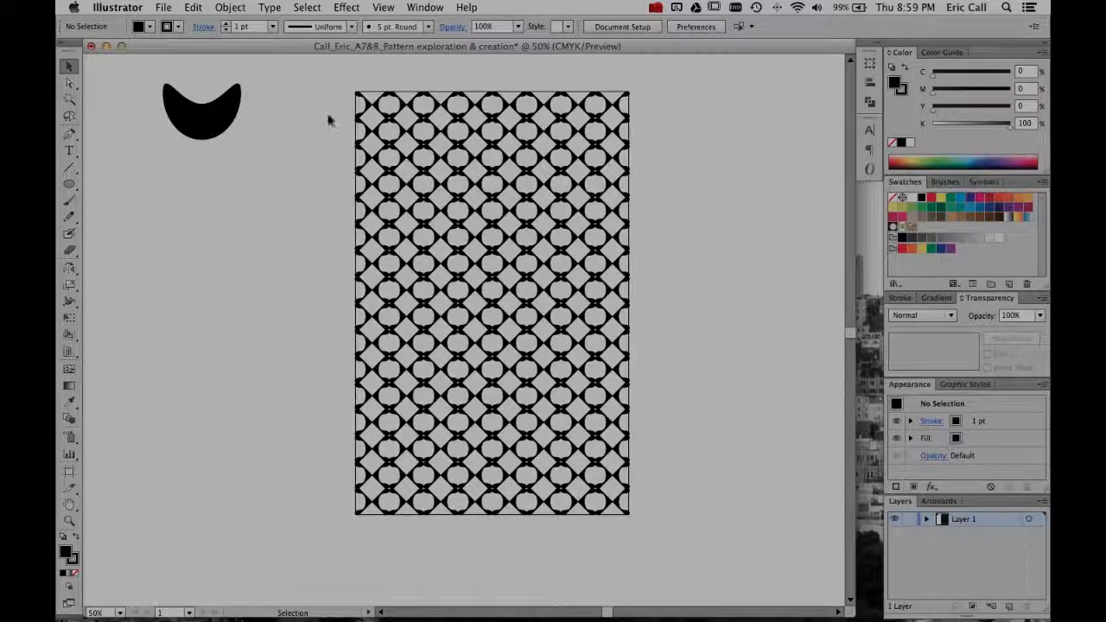
key("super+equal")
key("super+equal")
key("super+equal")
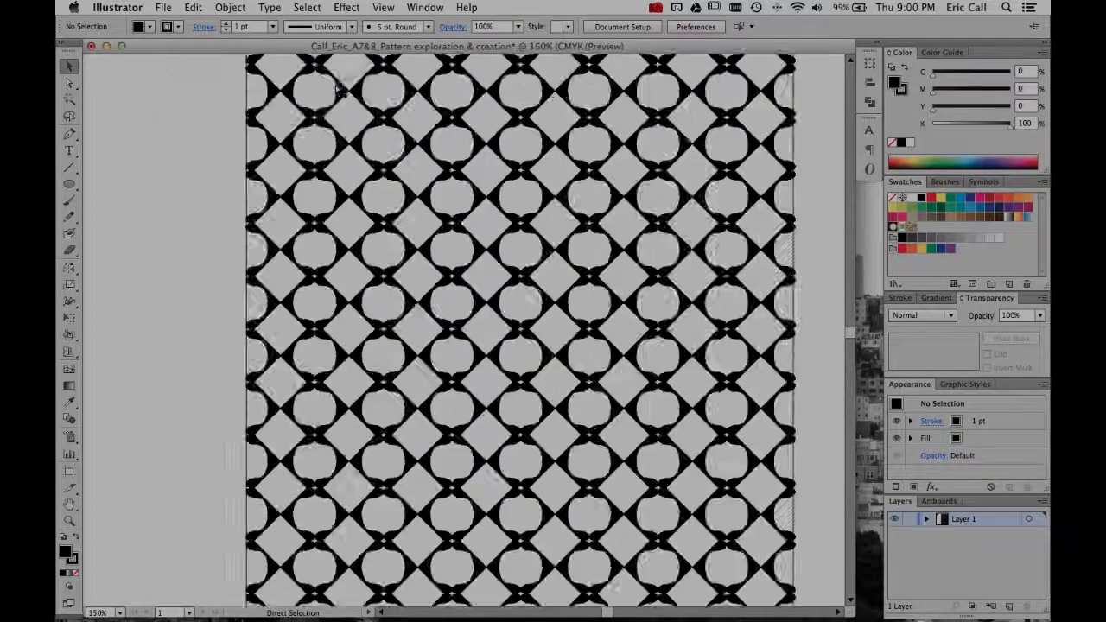
key("super+minus")
key("super+minus")
key("super+minus")
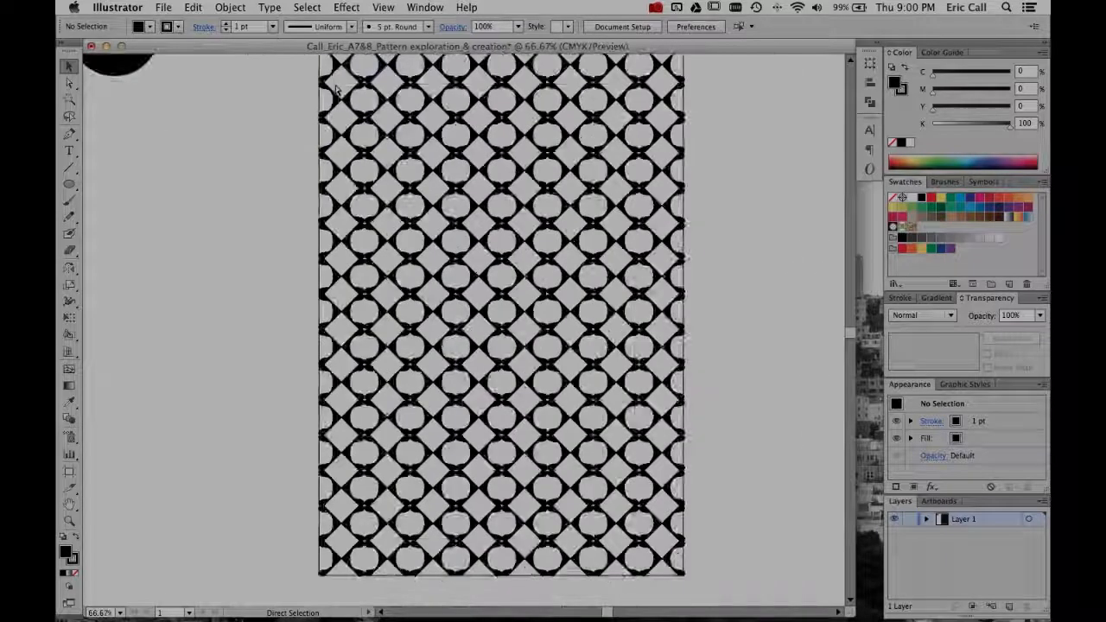
key("super+equal")
key("super+minus")
key("super+minus")
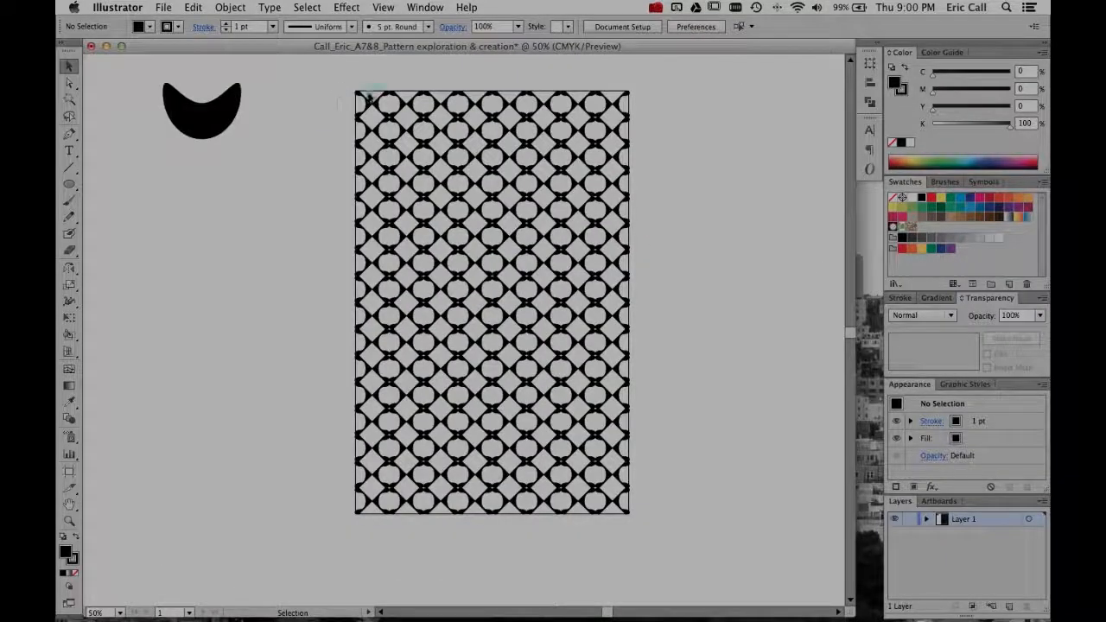
- Delete the entire pattern and move the crescent back to the middle of the artboard
left_click_drag(340, 78, 718, 550)
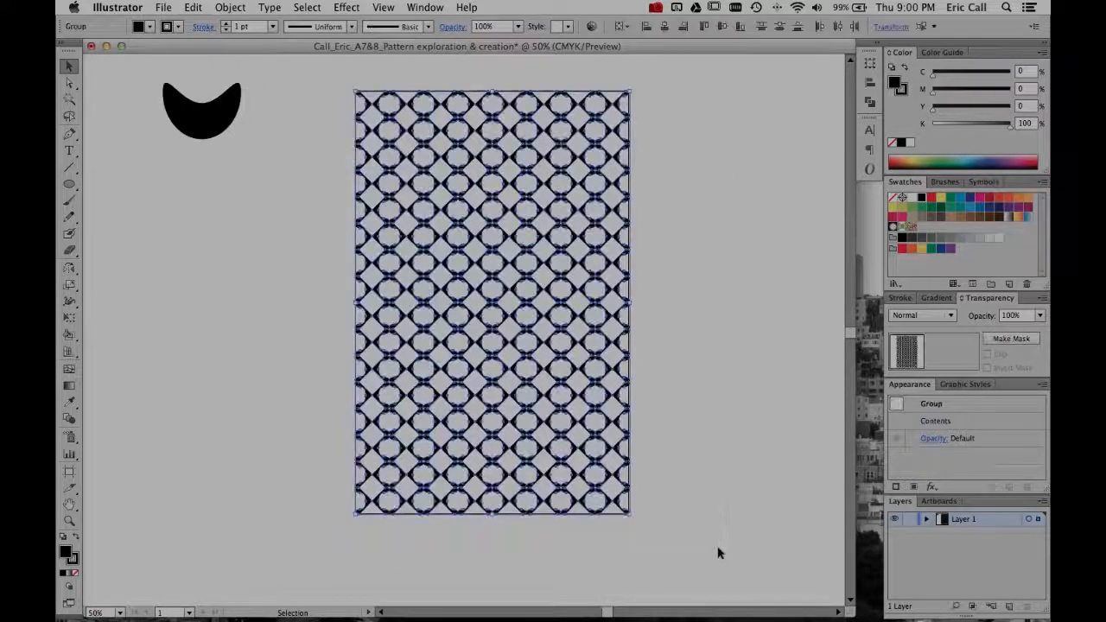
key("Delete")
left_click_drag(185, 129, 475, 312)
left_click(450, 378)
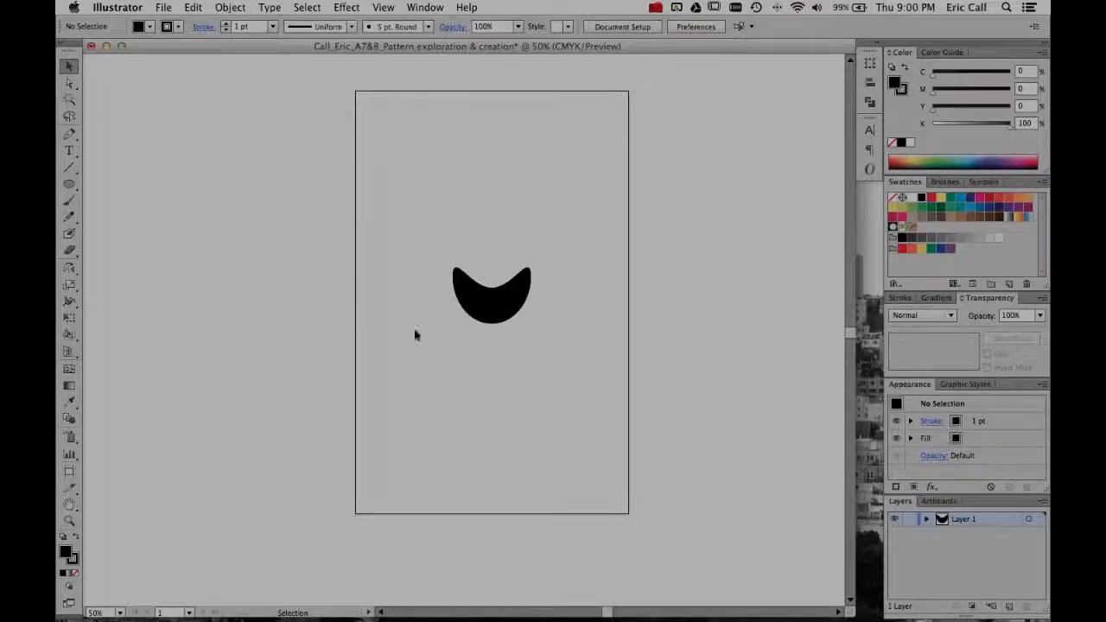
- Scale the crescent proportionally around its center to about half its size
left_click(486, 305)
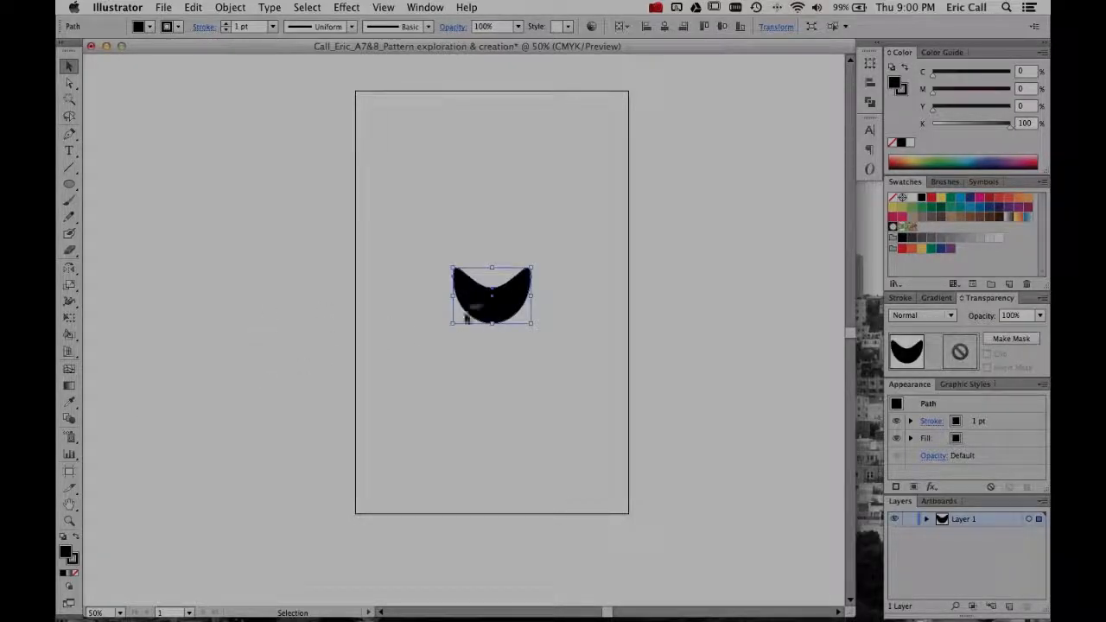
left_click_drag(531, 268, 505, 285)
left_click(483, 250)
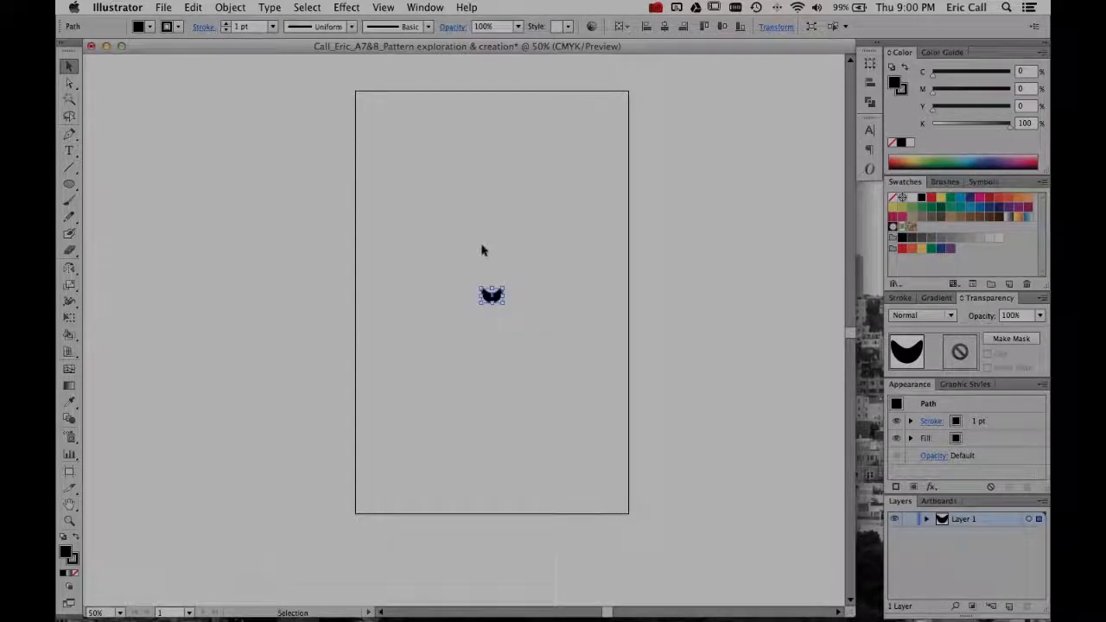
left_click(496, 300)
left_click_drag(503, 288, 512, 281)
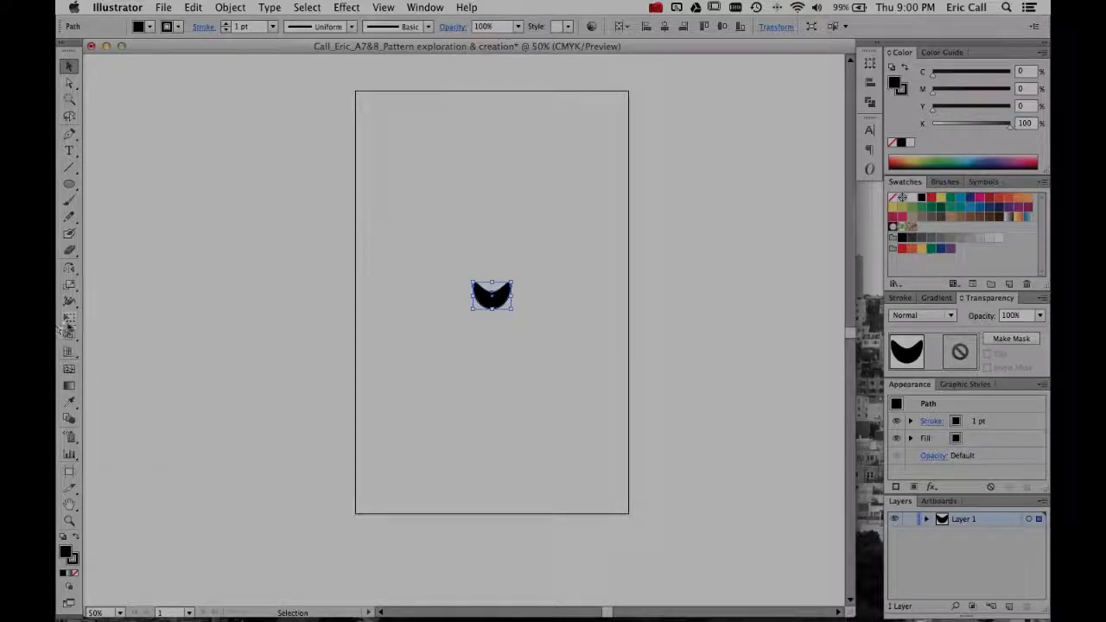
- Make a new pattern from the selected crescent and set its tile type to Brick by Row
left_click(164, 7)
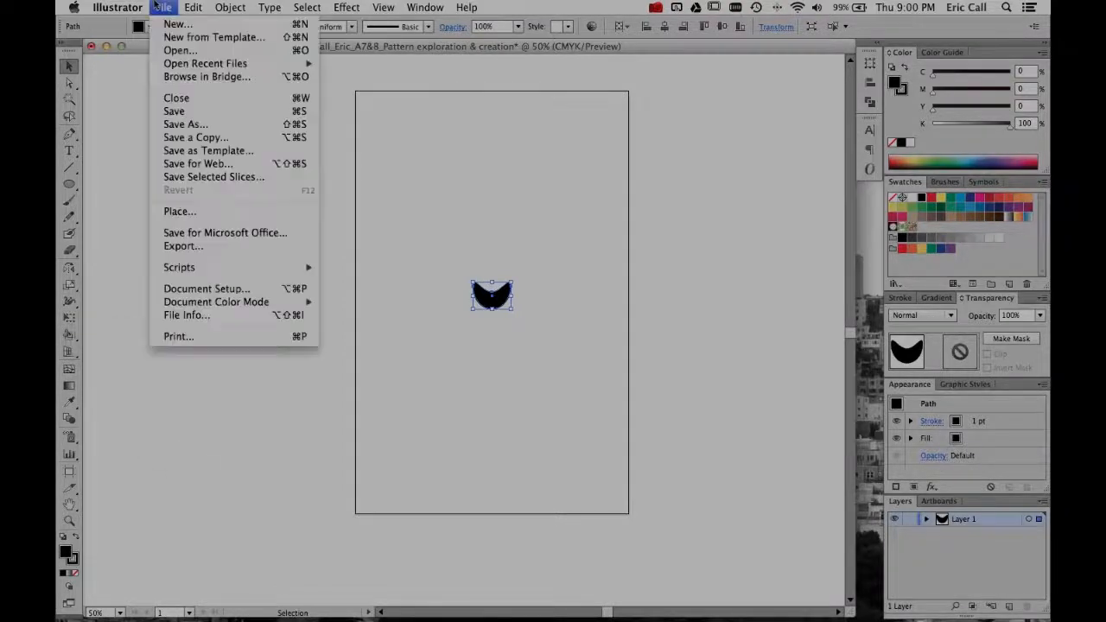
mouse_move(214, 5)
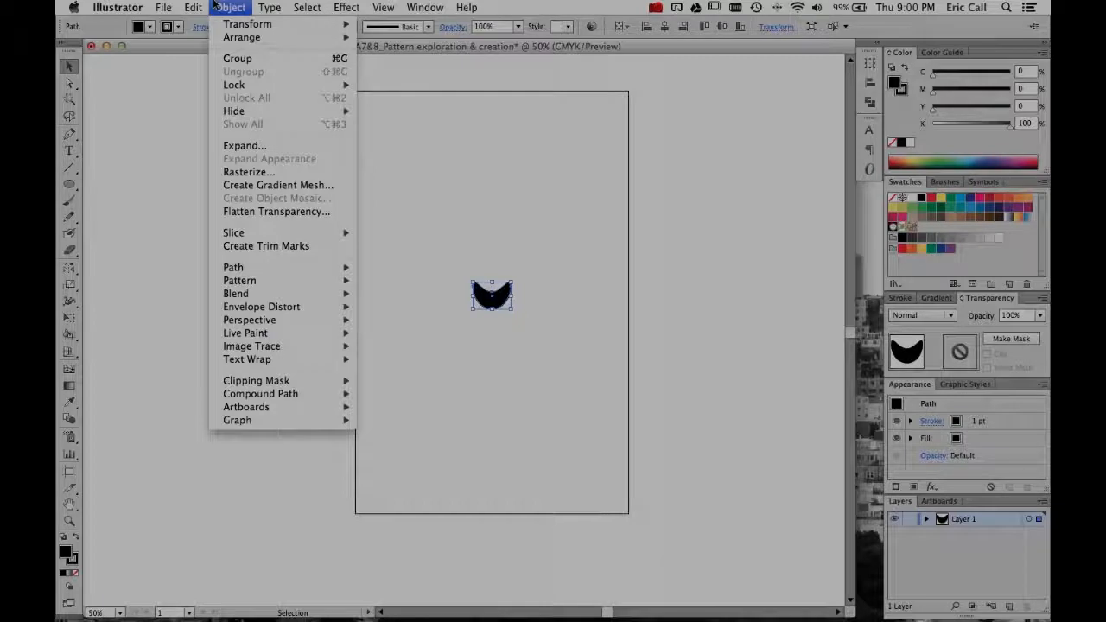
mouse_move(263, 282)
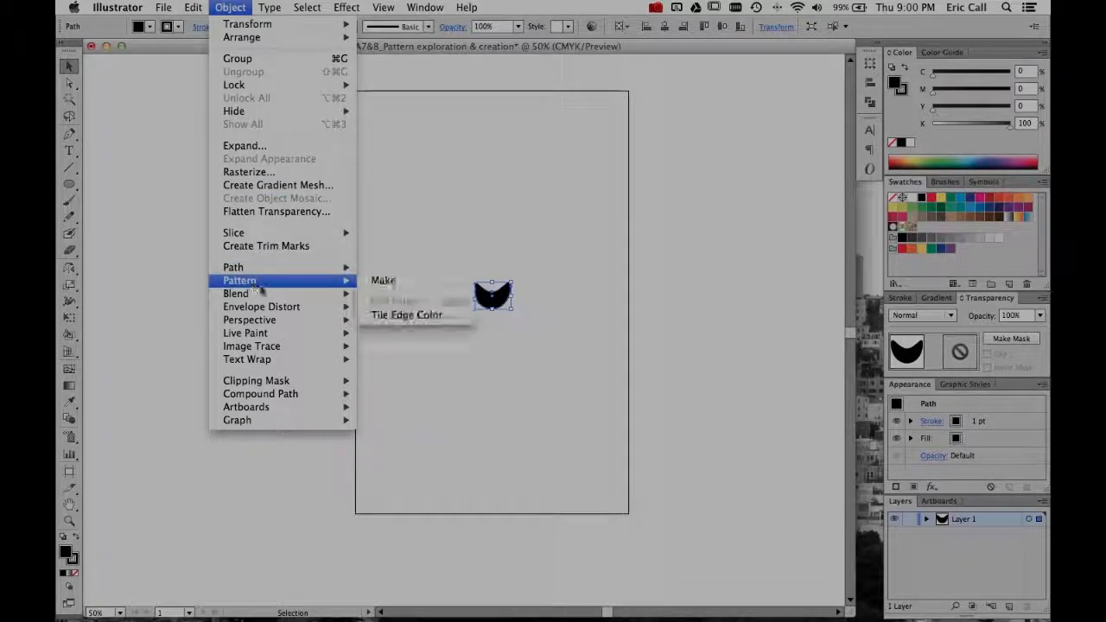
left_click(380, 280)
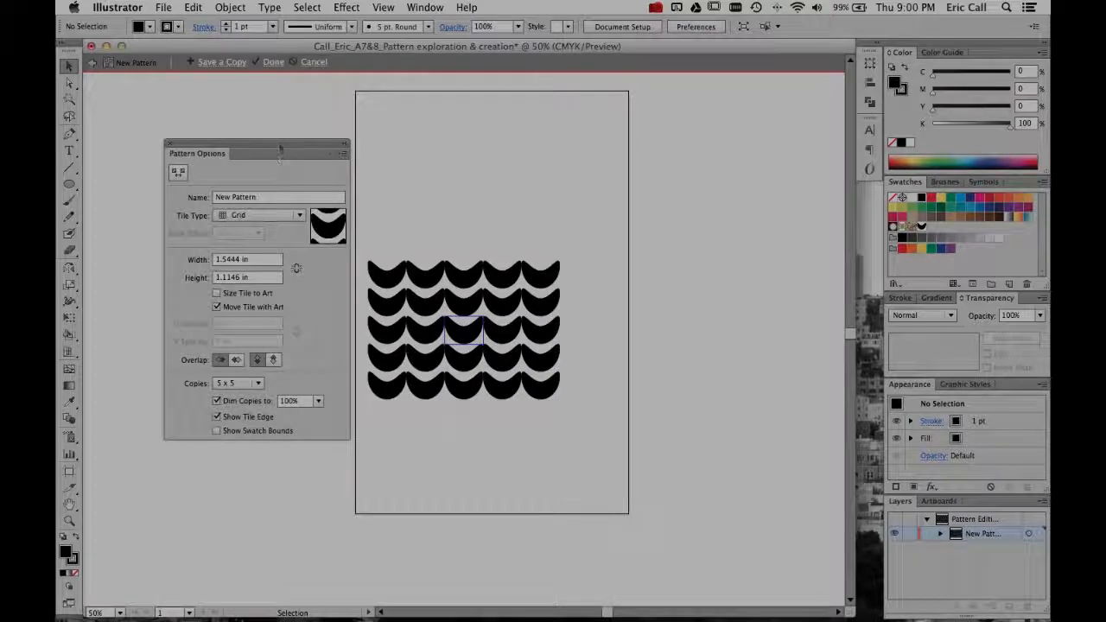
left_click_drag(279, 141, 266, 108)
left_click(240, 186)
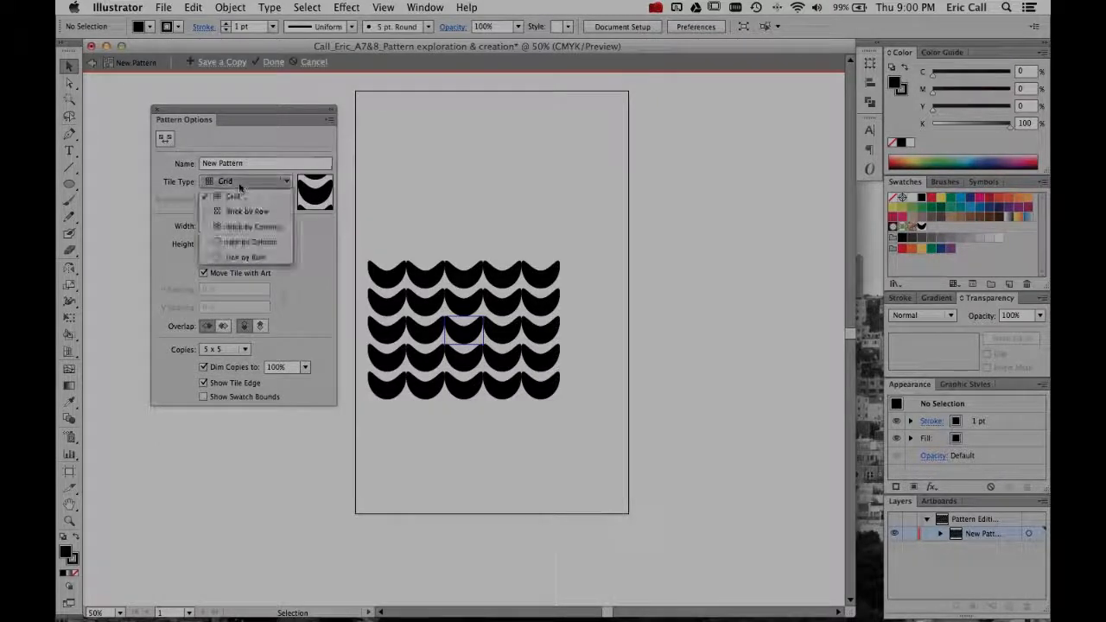
left_click(247, 212)
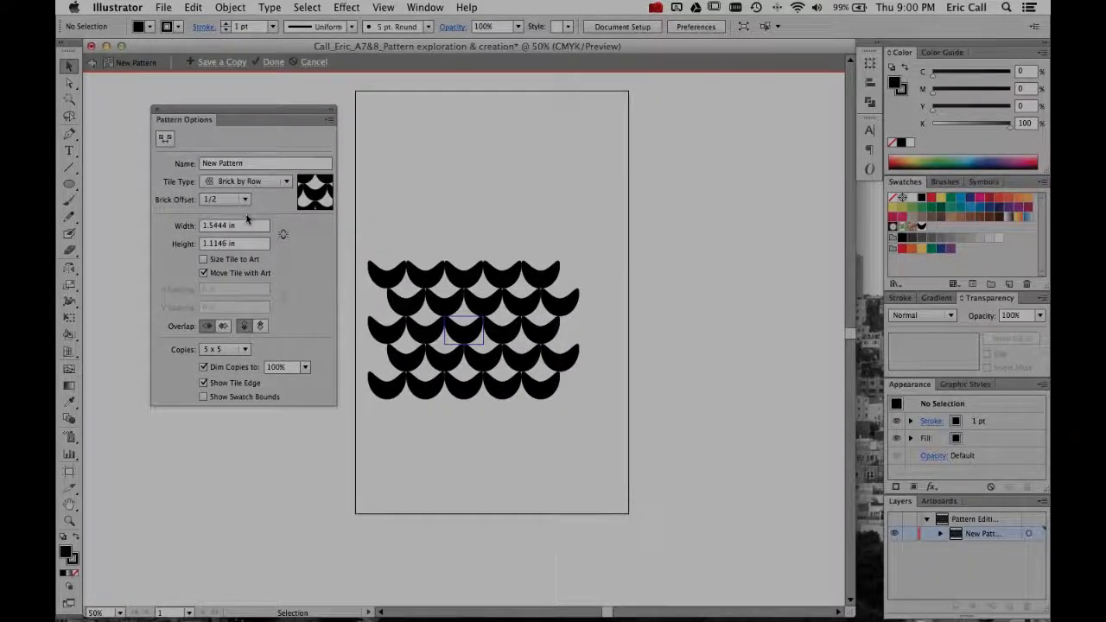
- Try the Brick by Column, Hex by Column and Hex by Row tile types, and return to Brick by Row
left_click(251, 181)
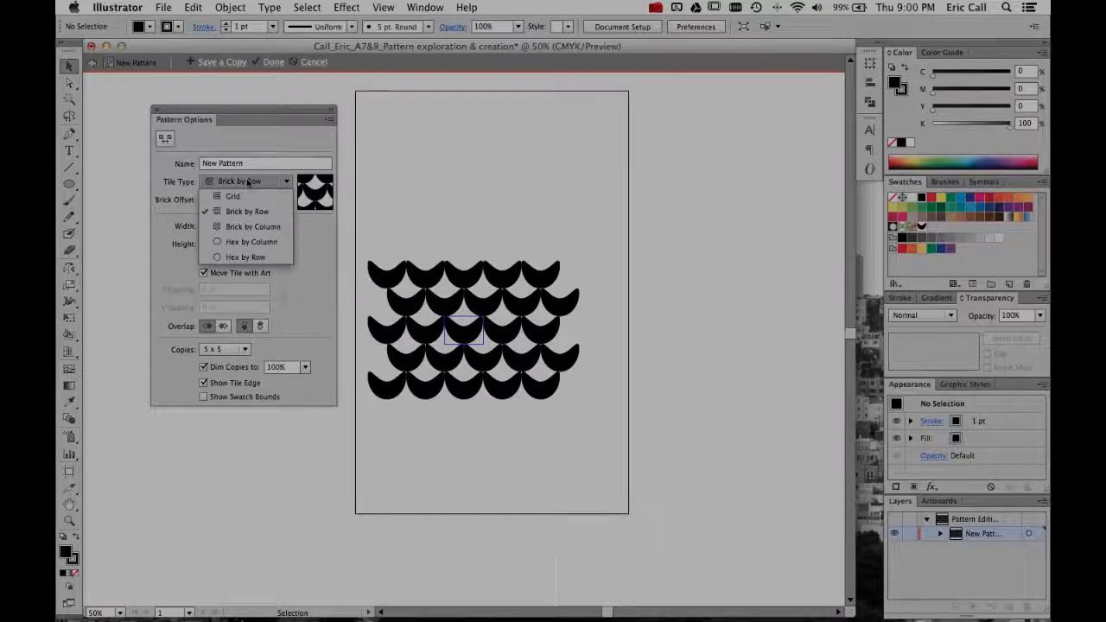
left_click(262, 229)
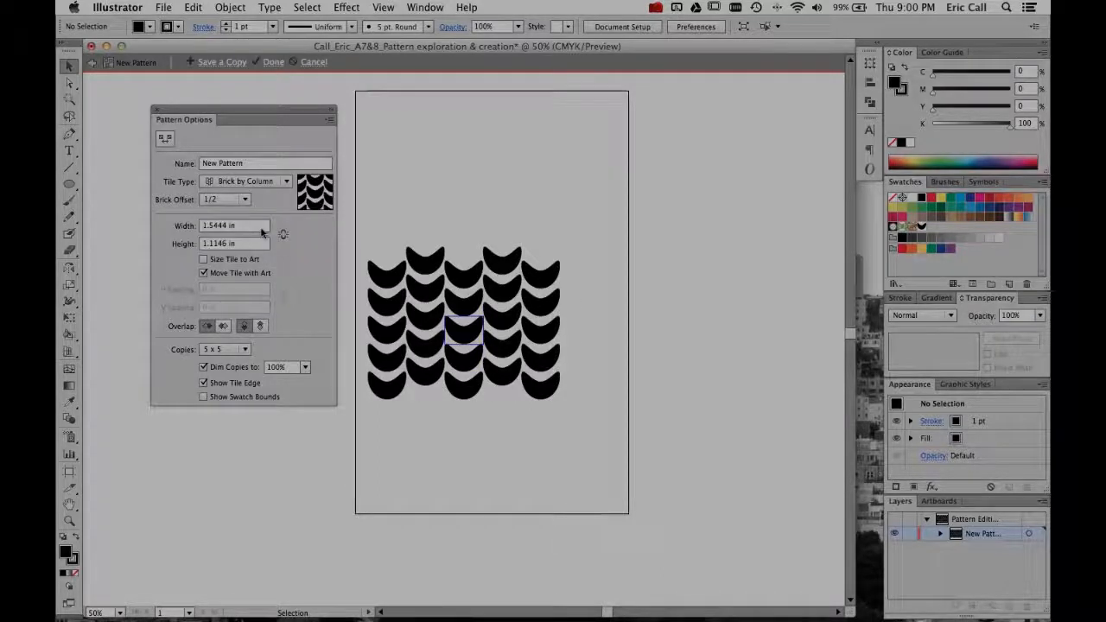
left_click(263, 182)
left_click(260, 244)
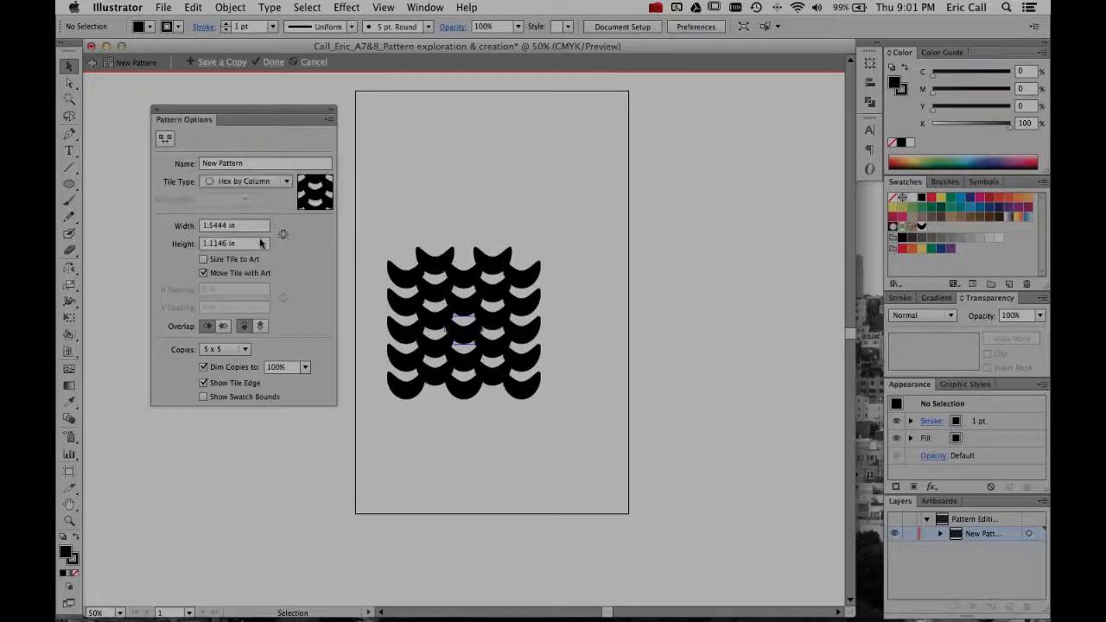
left_click(246, 181)
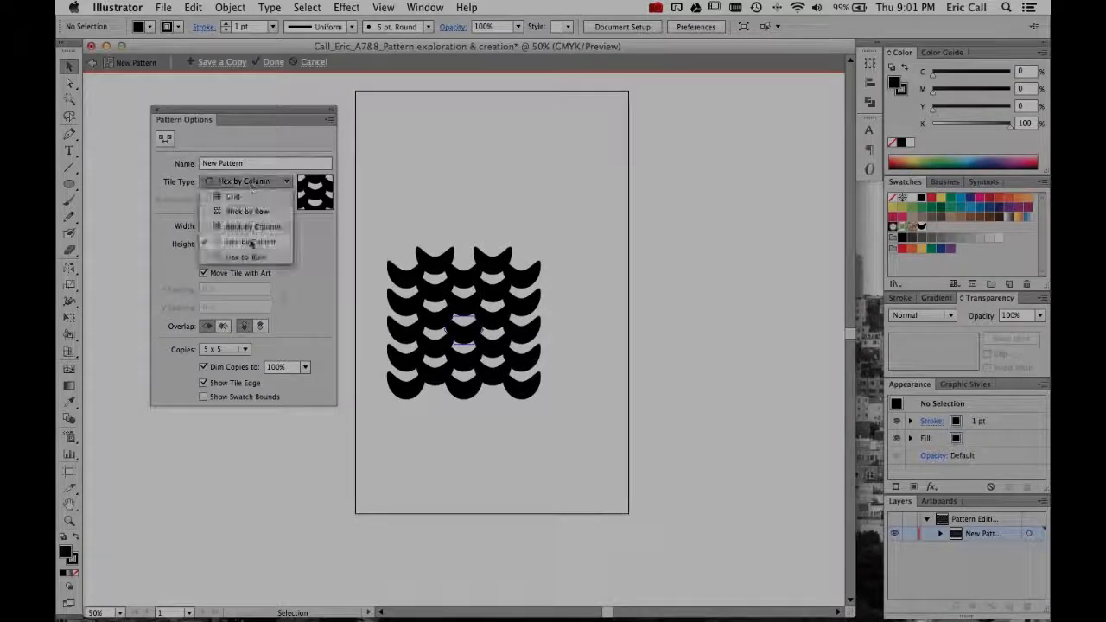
left_click(248, 257)
left_click(264, 182)
left_click(255, 215)
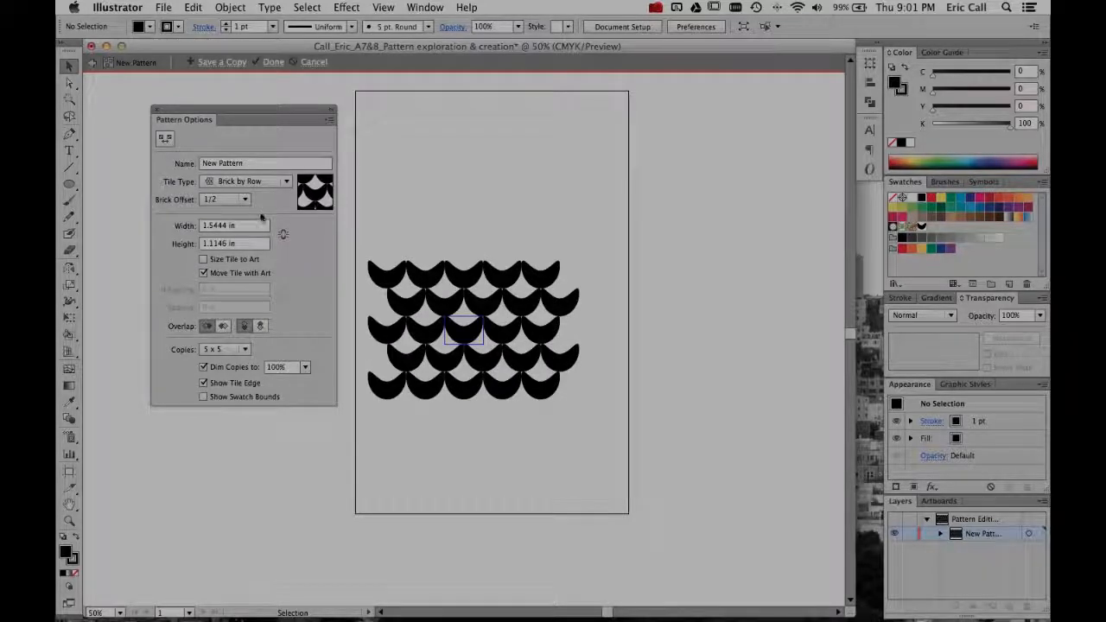
- Try brick offsets of 1/3, 2/5, 4/5 and 1/4, and return the offset to 1/2
left_click(246, 199)
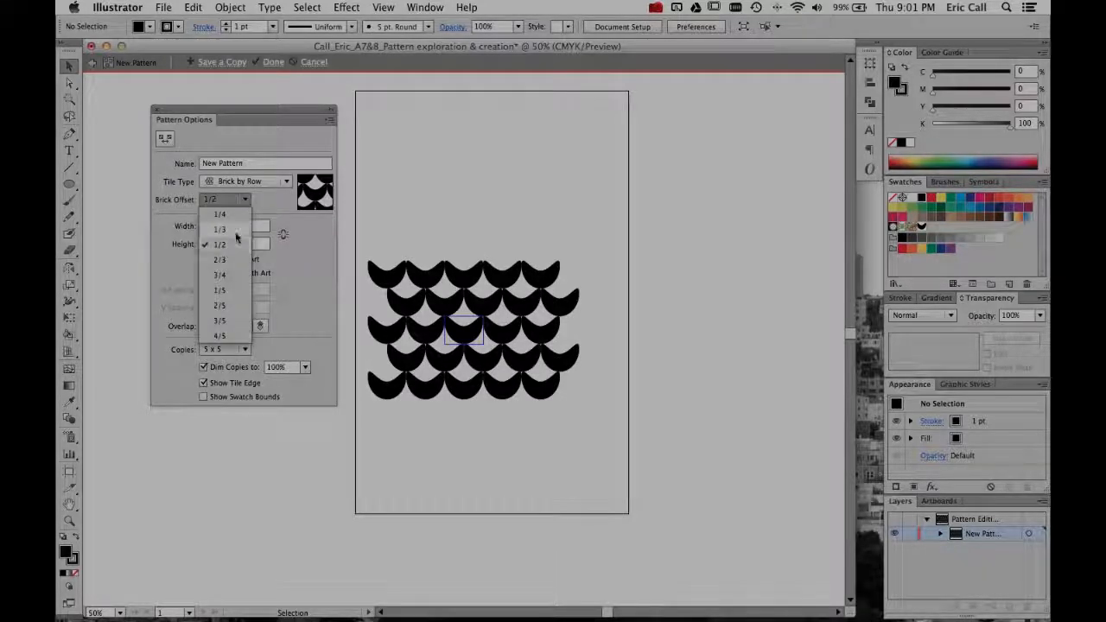
left_click(239, 228)
left_click(242, 200)
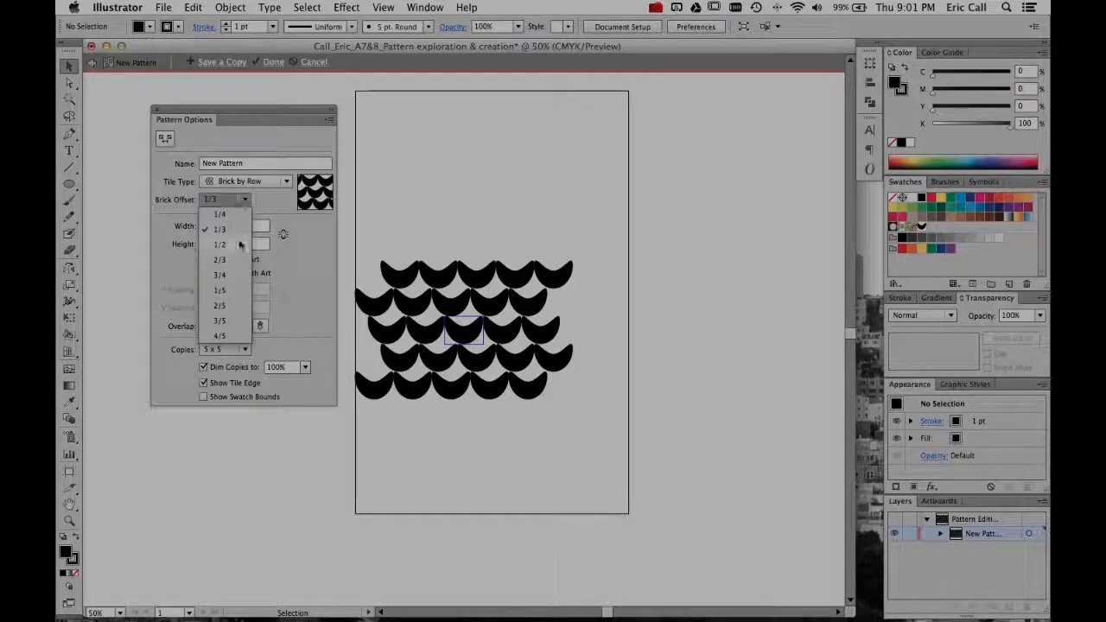
left_click(223, 307)
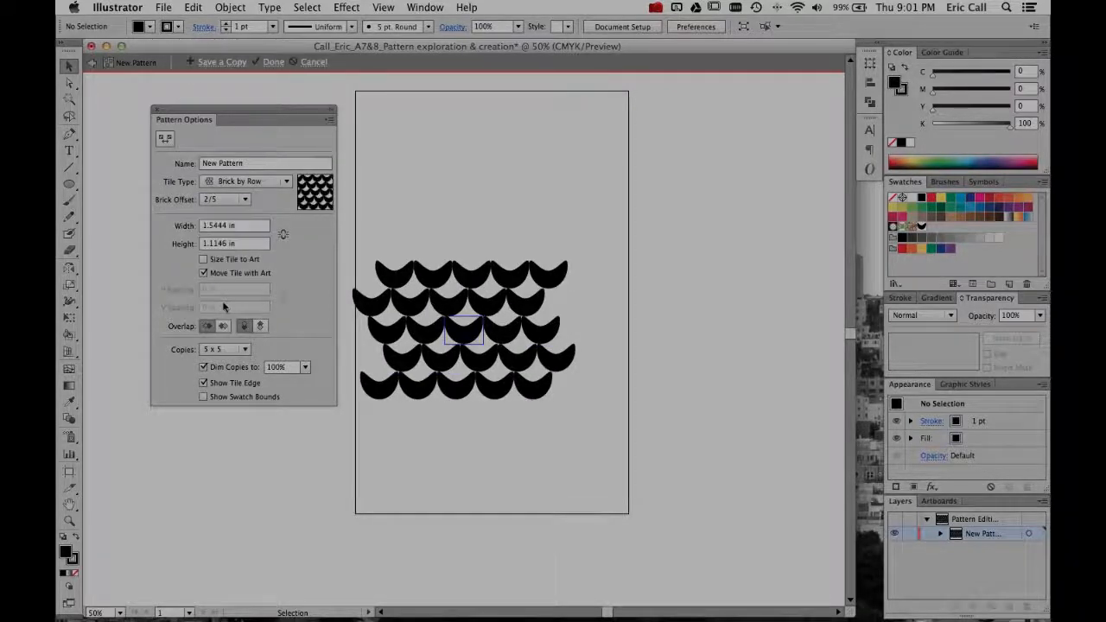
left_click(245, 199)
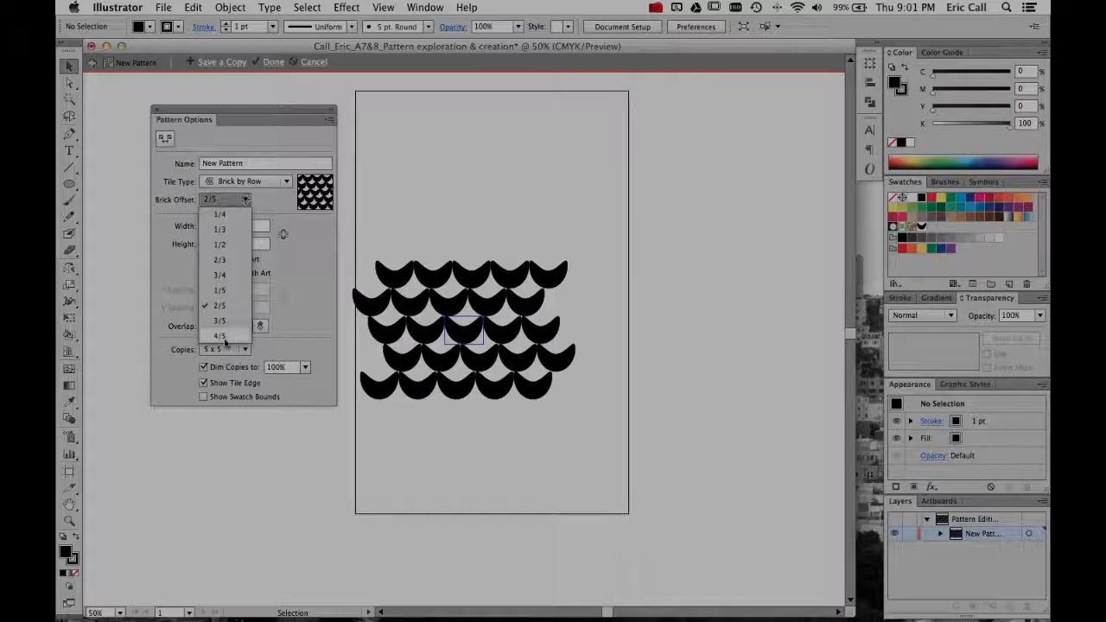
left_click(224, 338)
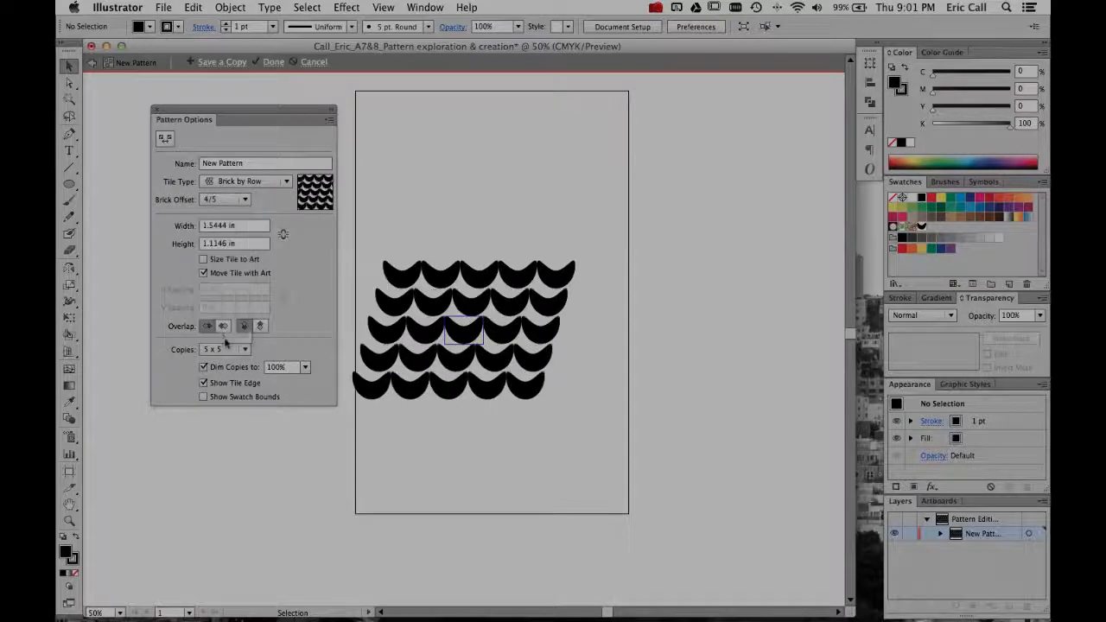
left_click(245, 200)
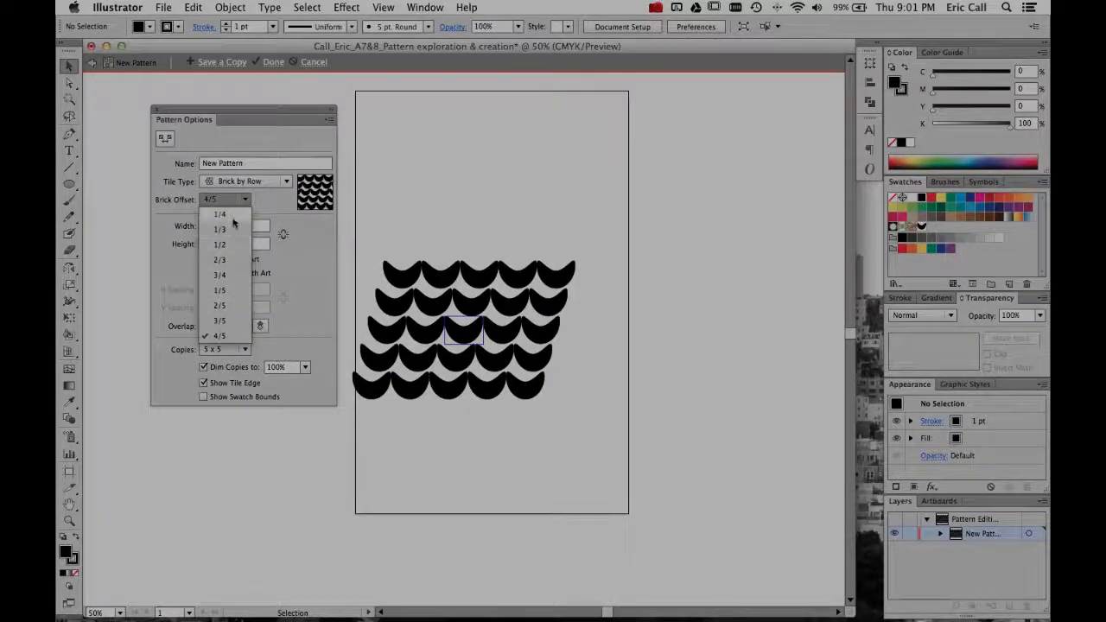
left_click(231, 217)
left_click(245, 200)
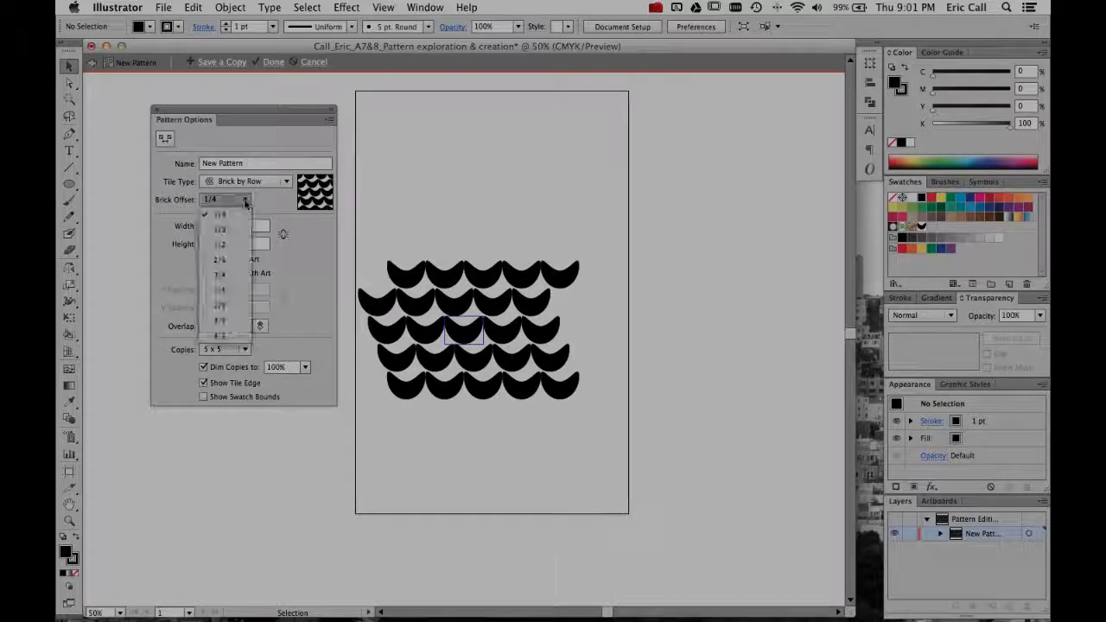
left_click(236, 246)
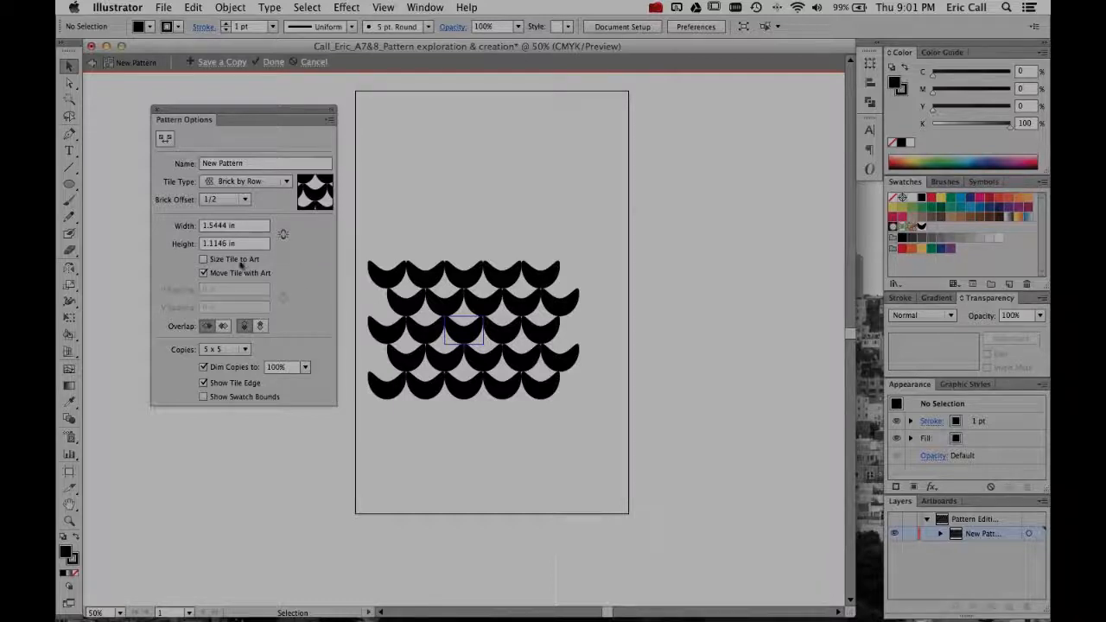
- Briefly enable Size Tile to Art, turn it off again and finish editing the pattern
left_click(204, 259)
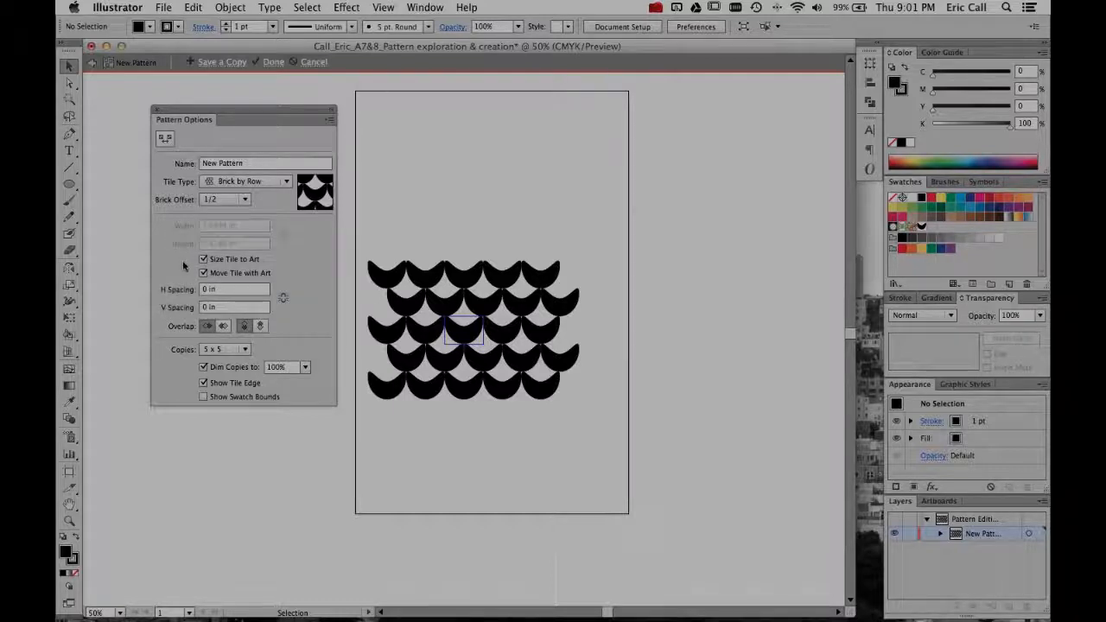
left_click(198, 260)
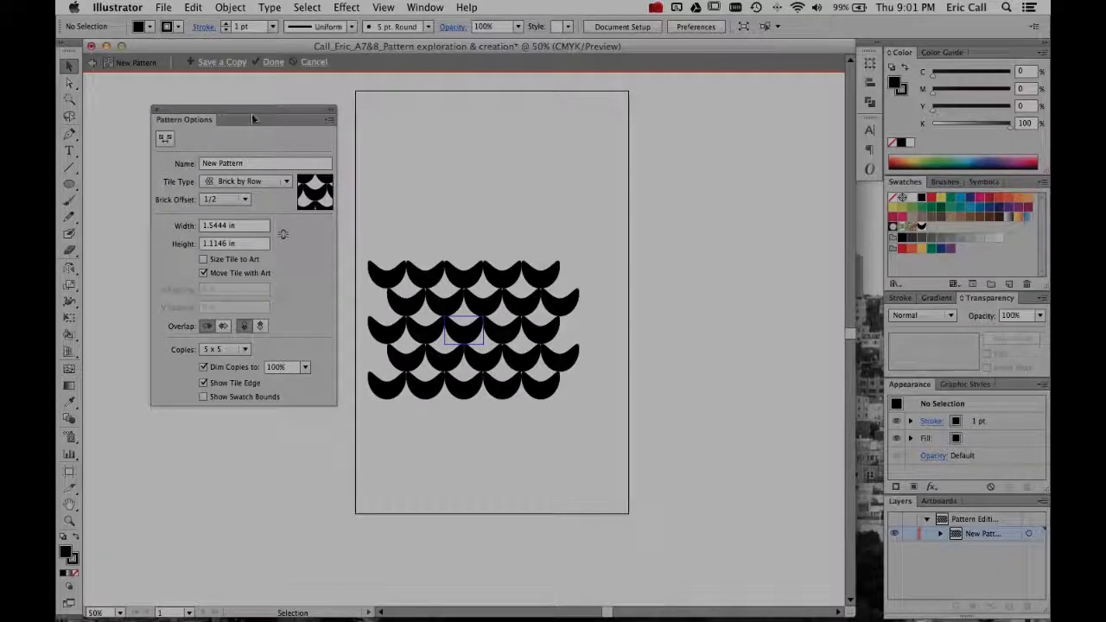
left_click(271, 62)
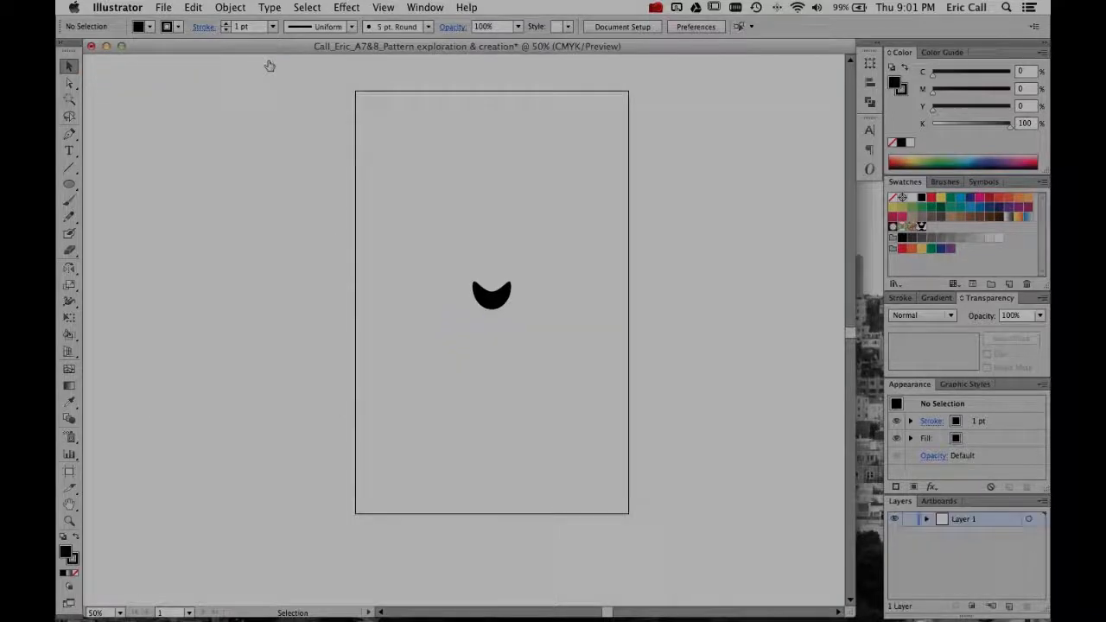
- Enlarge the crescent proportionally around its center until it extends past the artboard's sides, and fill it with the New Pattern swatch
left_click(486, 299)
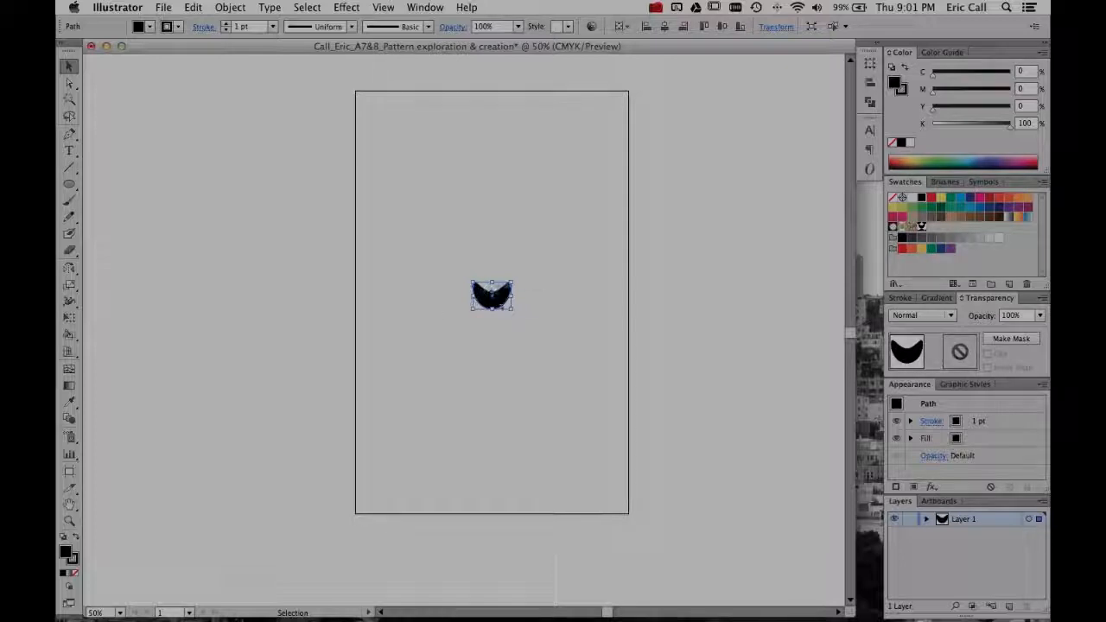
left_click_drag(514, 279, 734, 122)
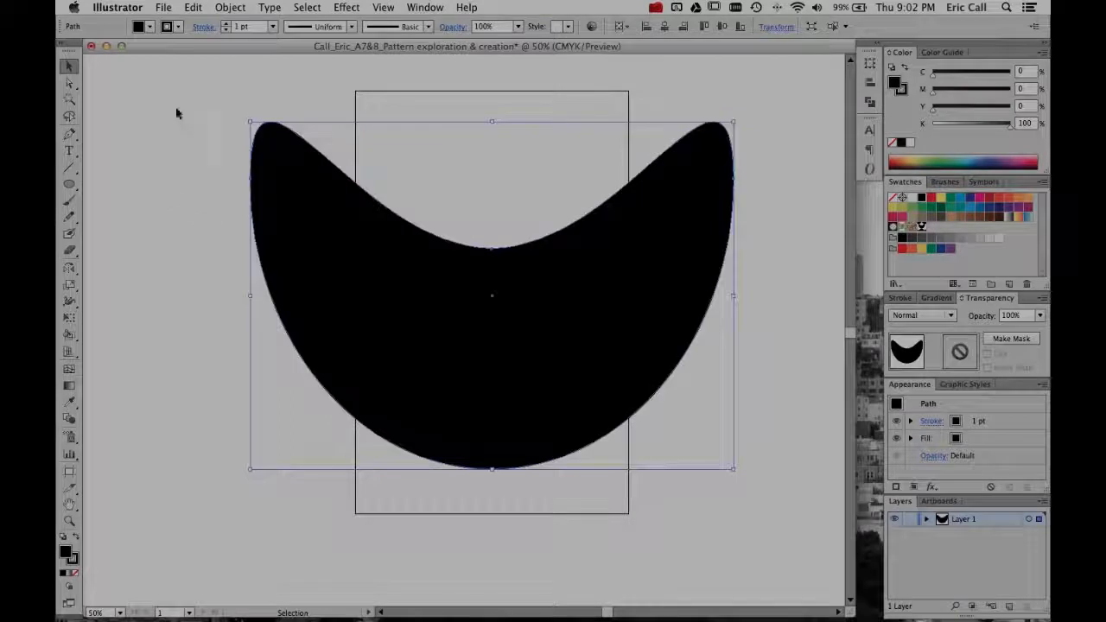
left_click(149, 26)
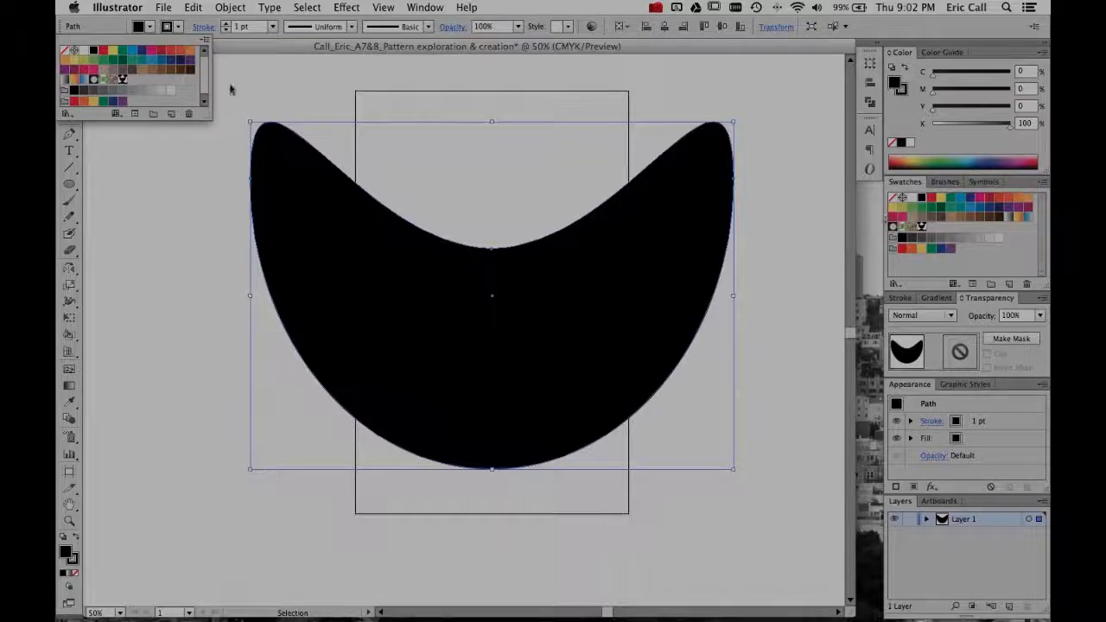
left_click(981, 249)
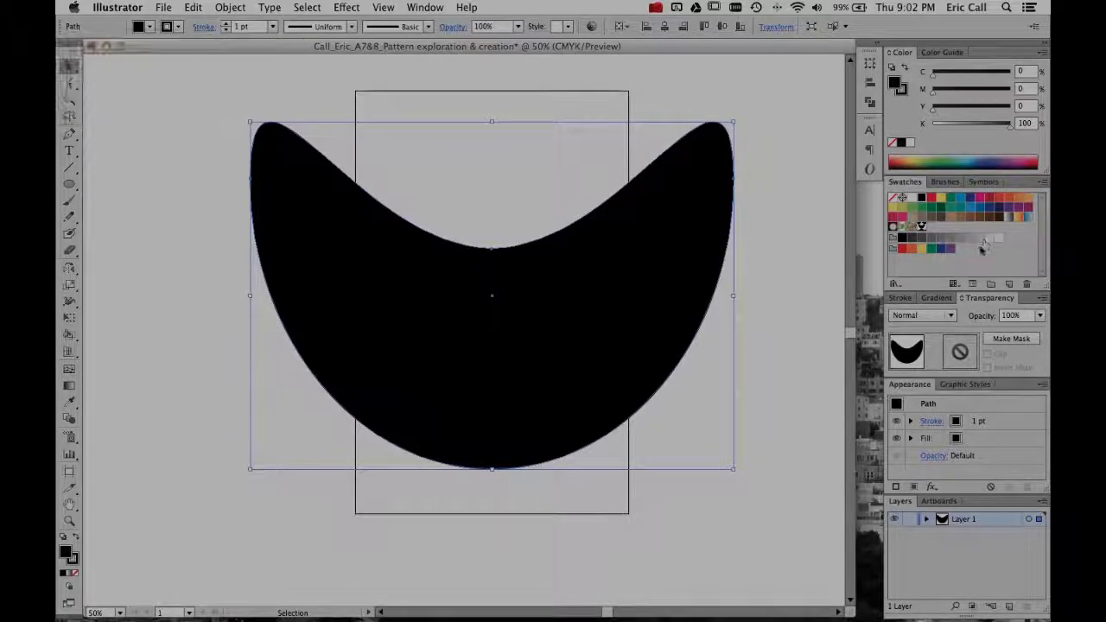
left_click(921, 226)
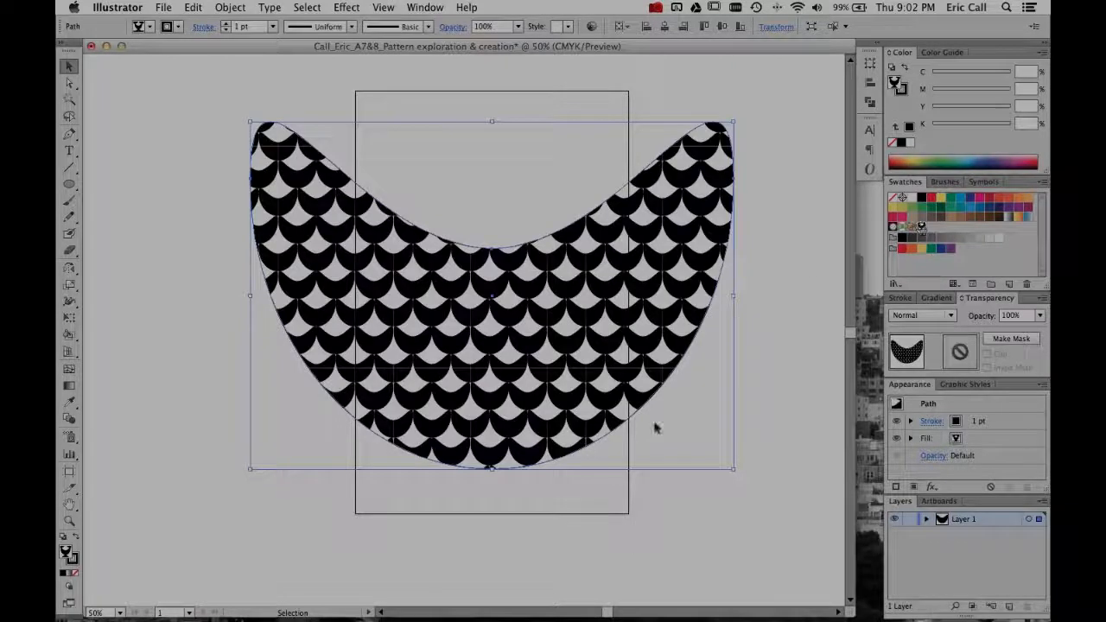
left_click(665, 493)
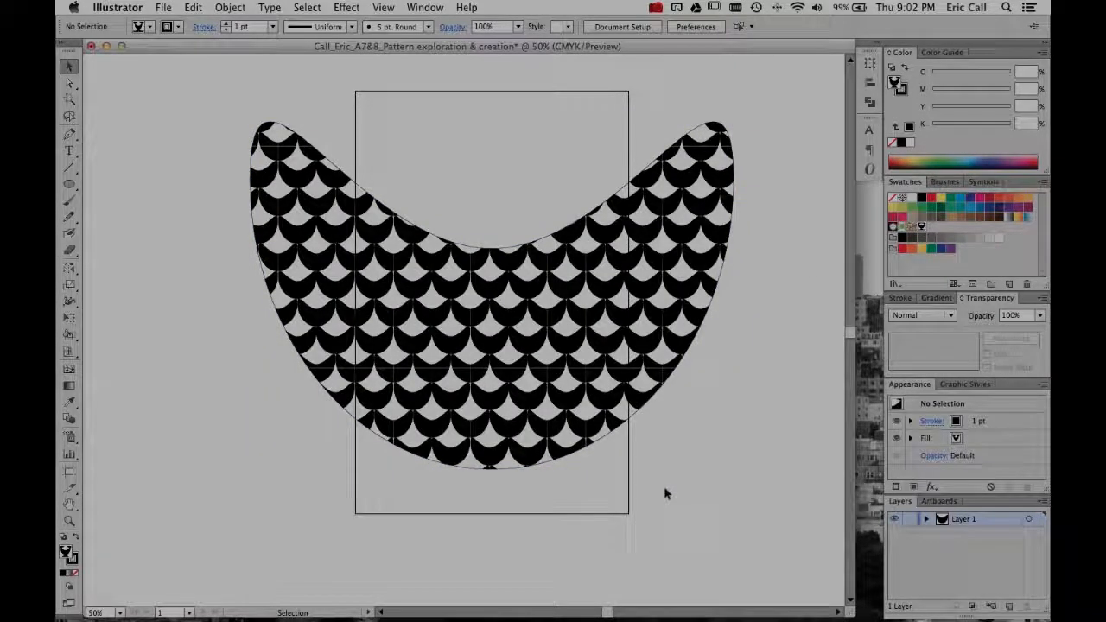
- Rotate the pattern-filled crescent to several different angles
left_click(733, 139)
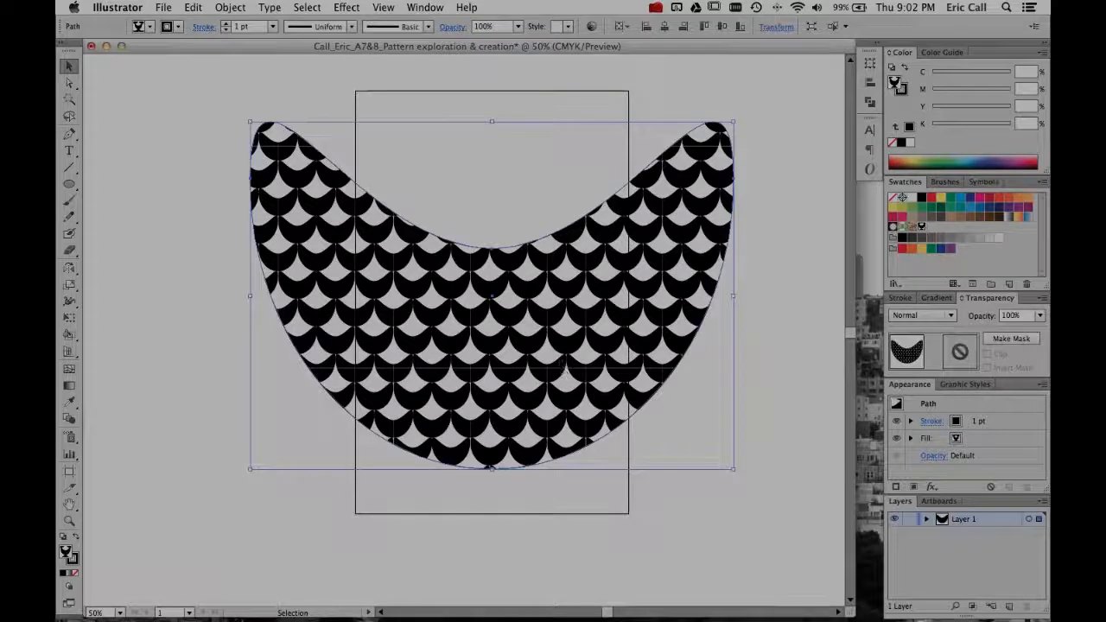
left_click_drag(735, 115, 795, 320)
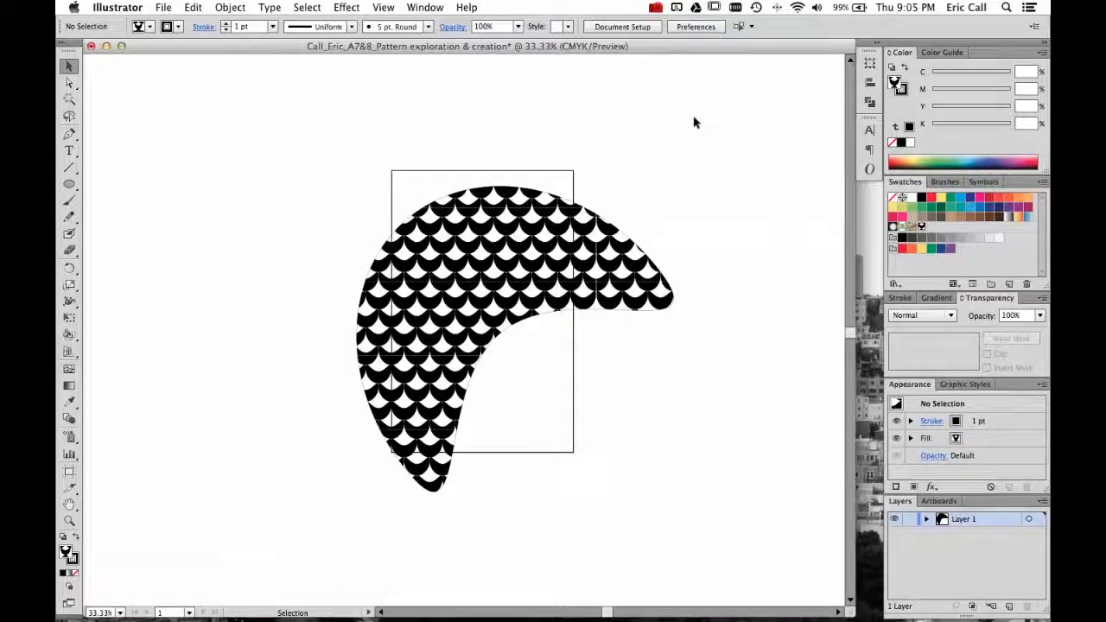
left_click(439, 483)
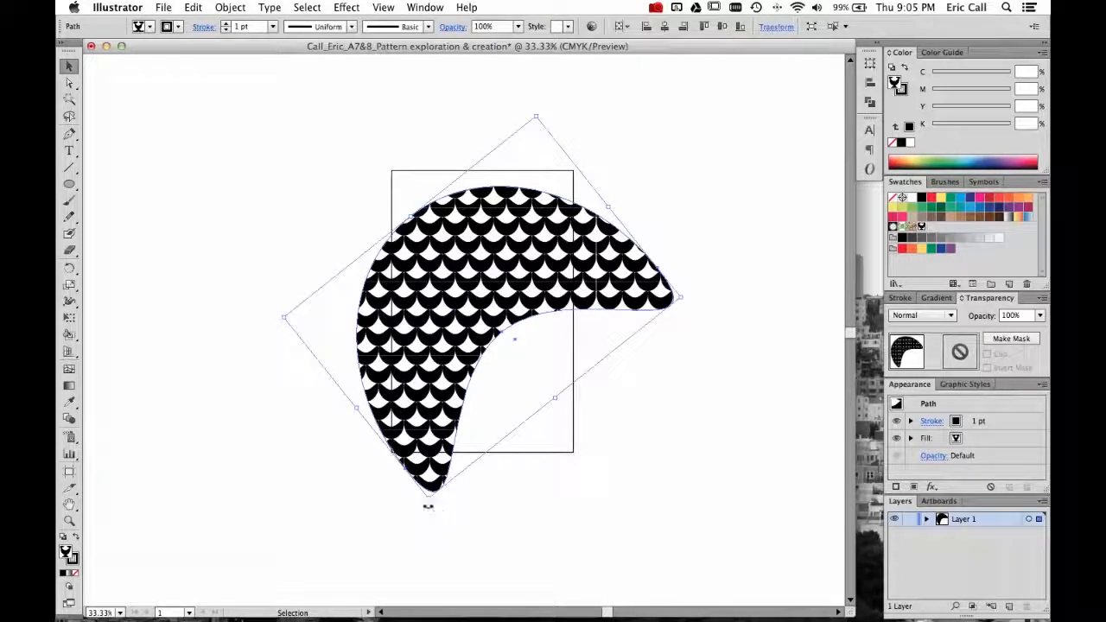
left_click_drag(429, 504, 294, 244)
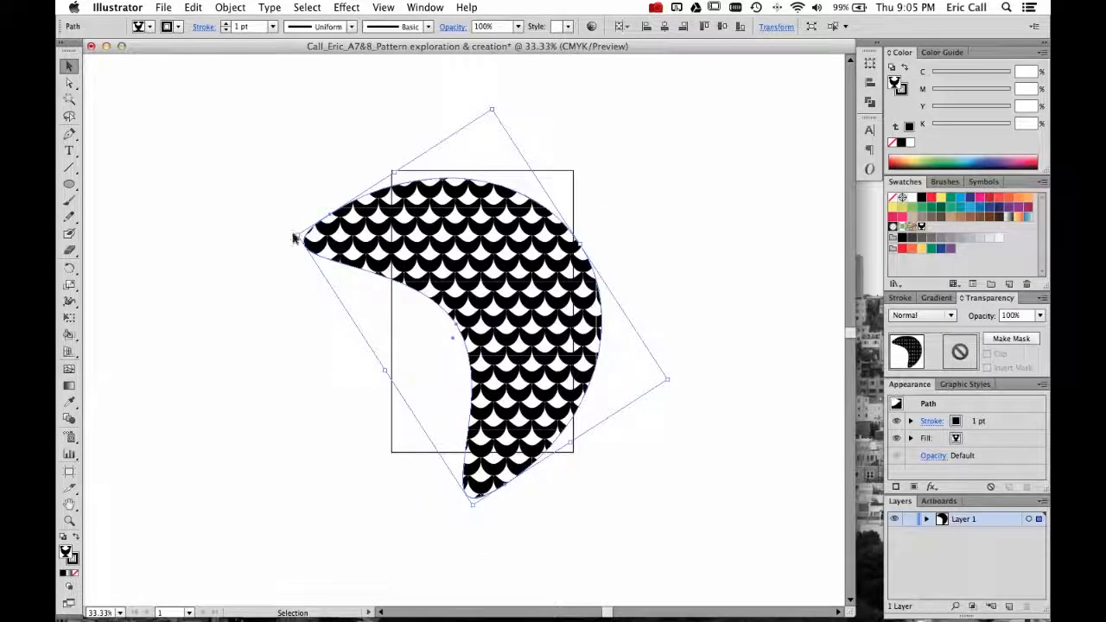
left_click_drag(296, 230, 388, 137)
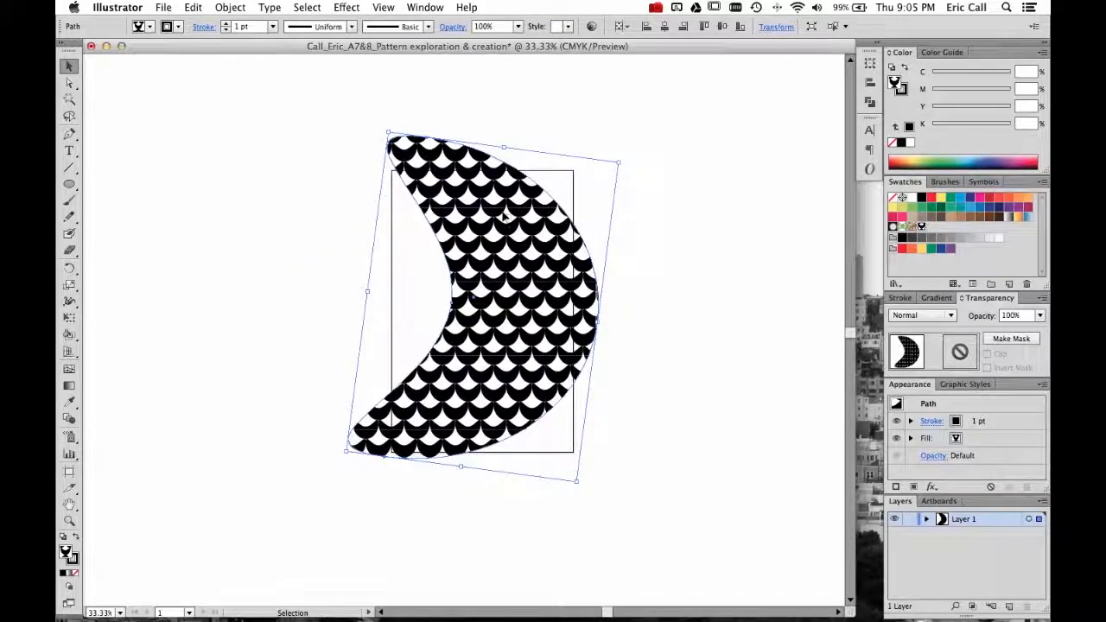
- Delete the crescent and draw a rectangle with the pattern fill that covers the entire artboard
key("Delete")
left_click_drag(69, 184, 129, 183)
left_click_drag(391, 170, 572, 450)
key("super+equal")
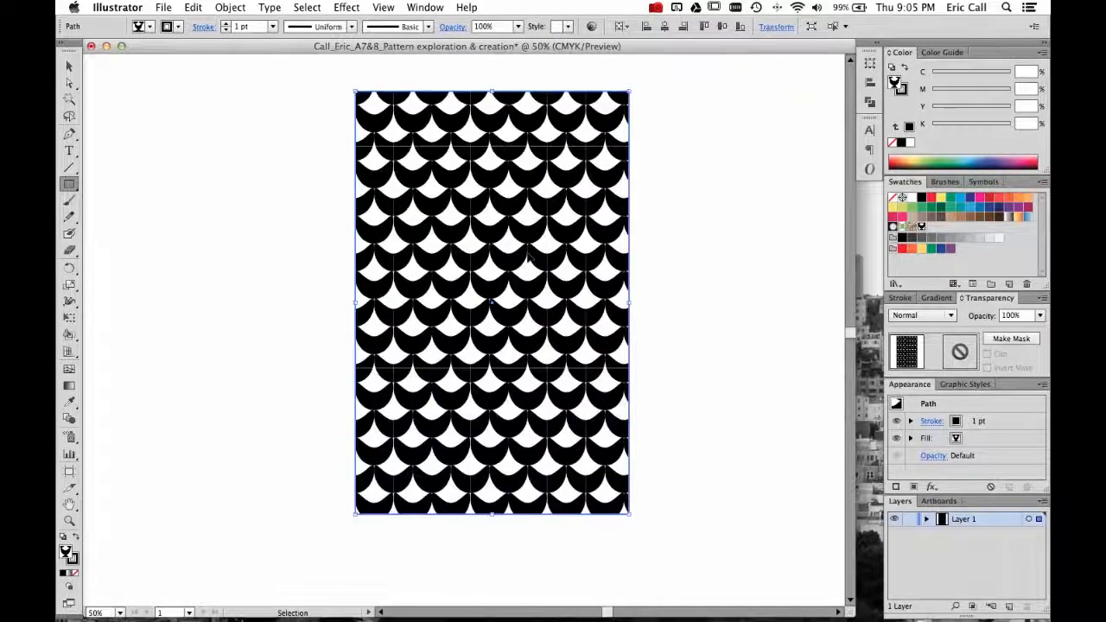
scroll(512, 259, "right", 1)
scroll(513, 259, "up", 1)
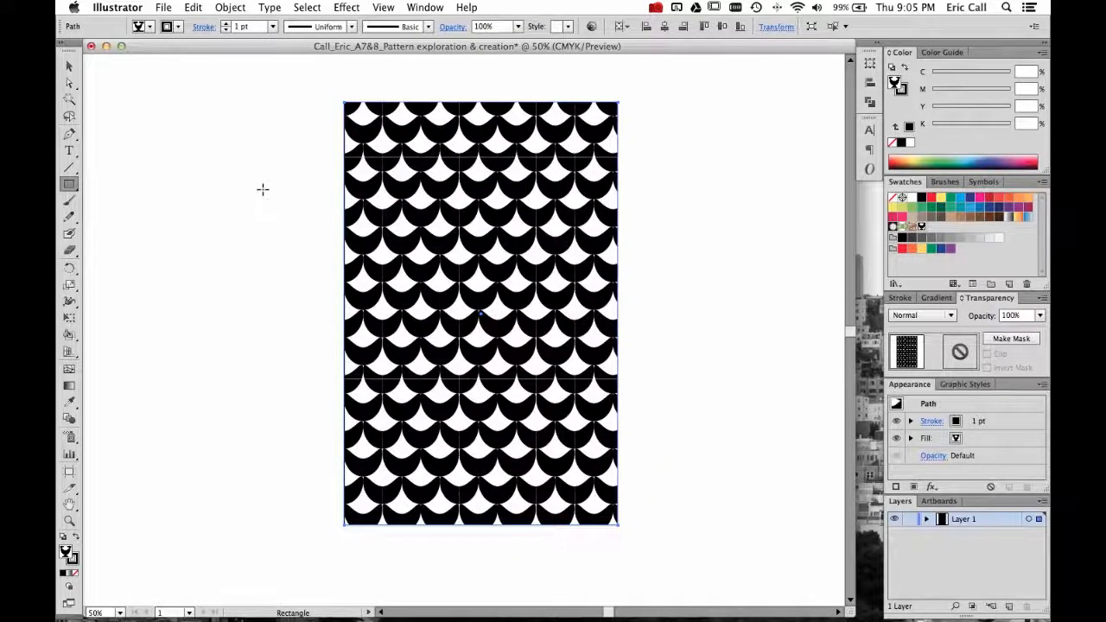
- Draw a wavy open path beside the artboard with the Pen tool and set its fill to None
key("super+equal")
key("super+minus")
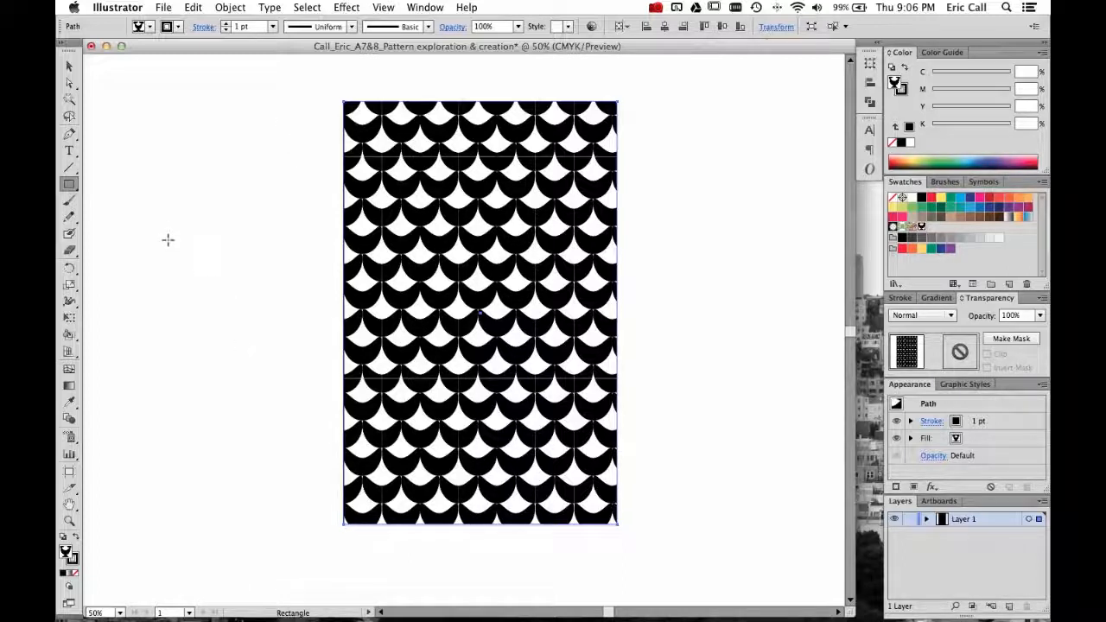
left_click(73, 134)
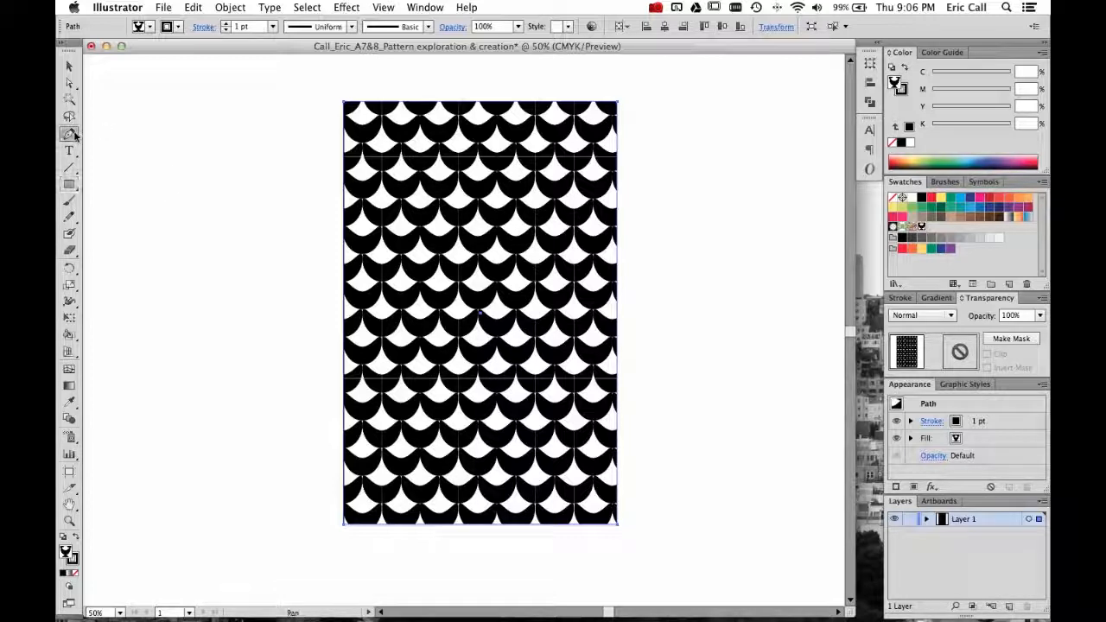
left_click_drag(158, 219, 249, 188)
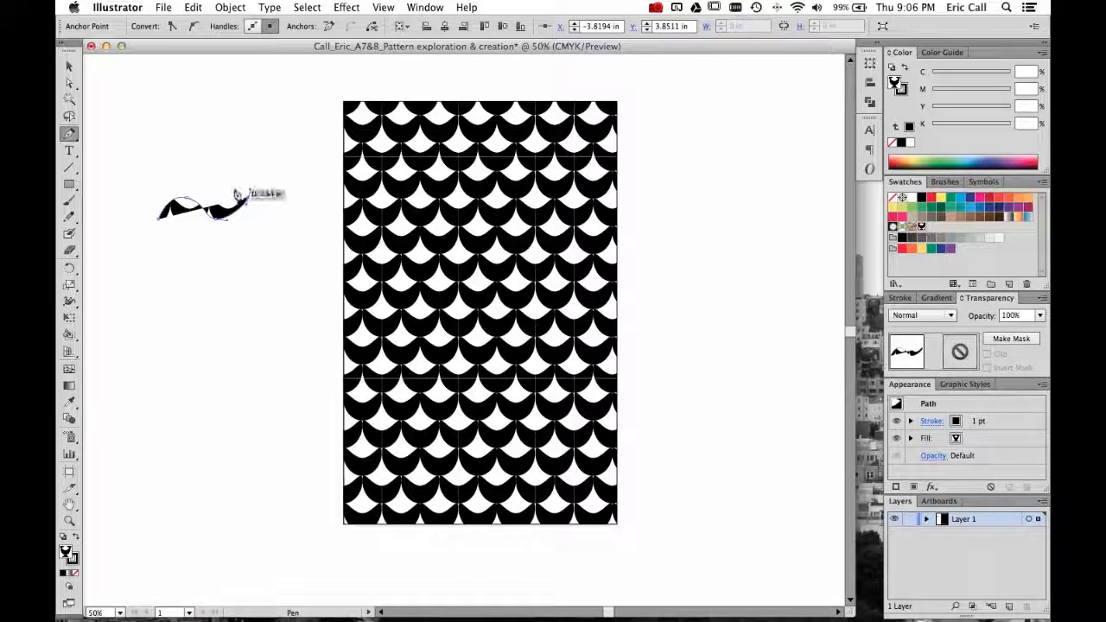
left_click(71, 66)
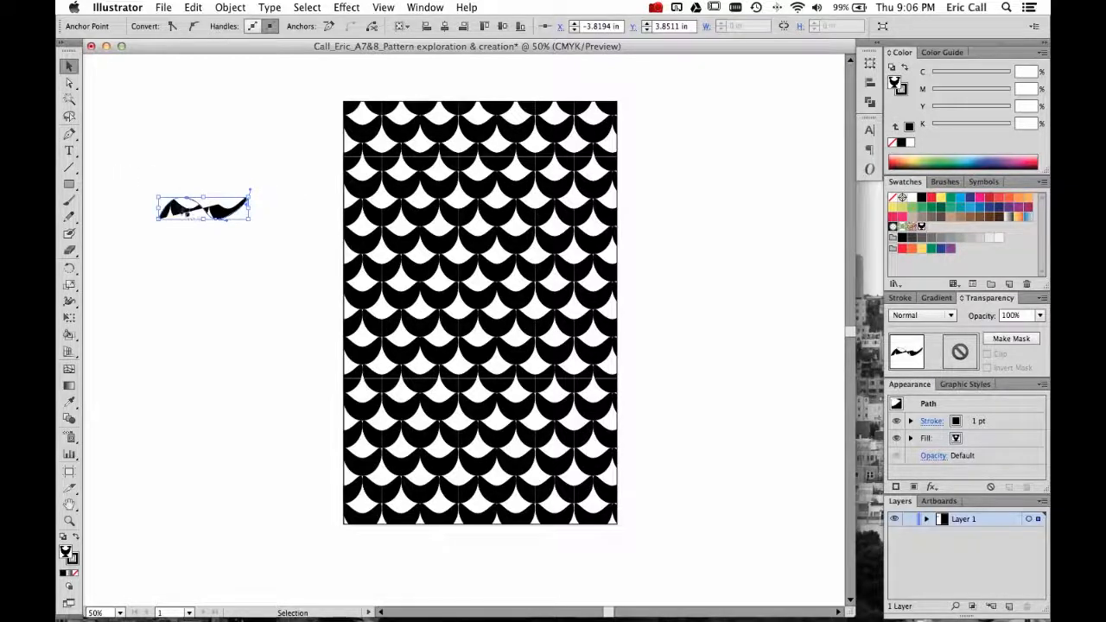
left_click(149, 26)
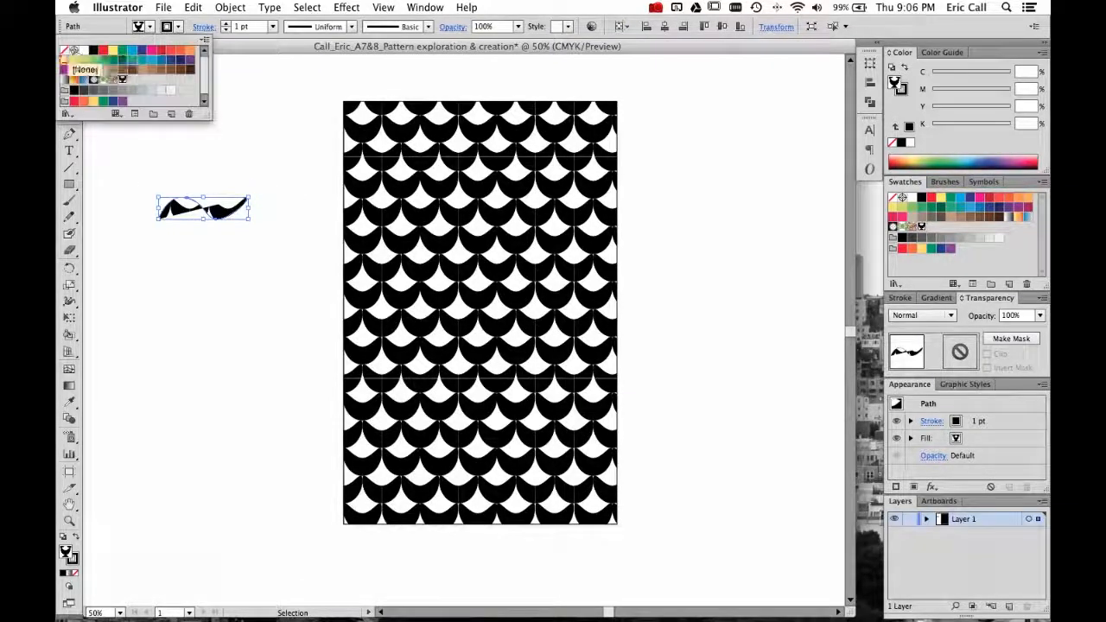
left_click(68, 50)
left_click(248, 141)
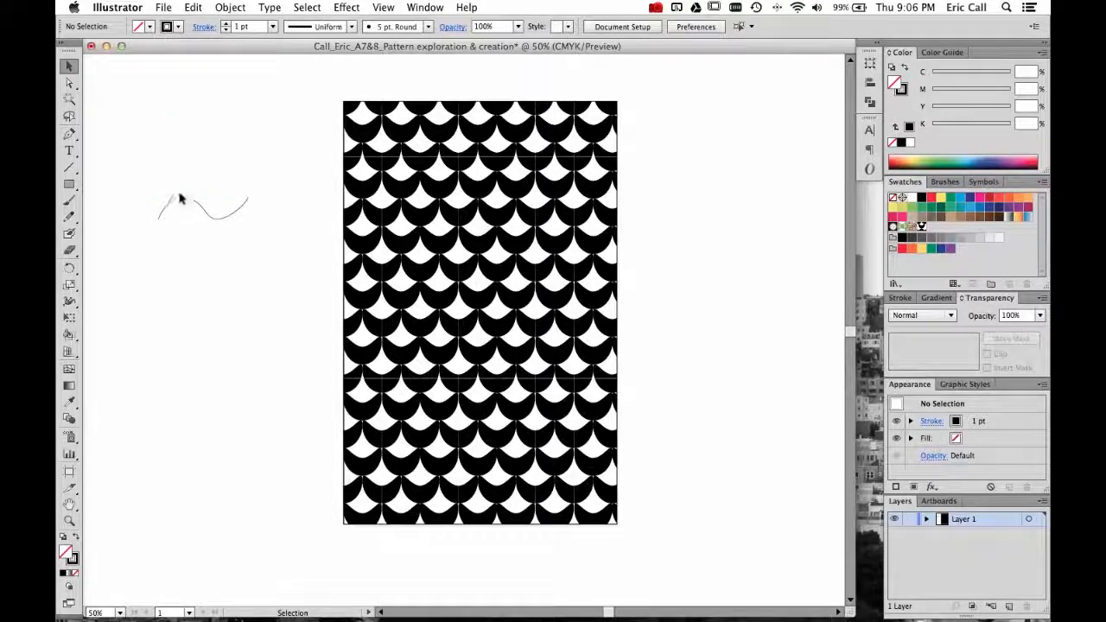
- Draw a short diagonal line below the wavy path and delete both paths
left_click(69, 166)
left_click_drag(168, 237, 216, 259)
key("v")
left_click(237, 321)
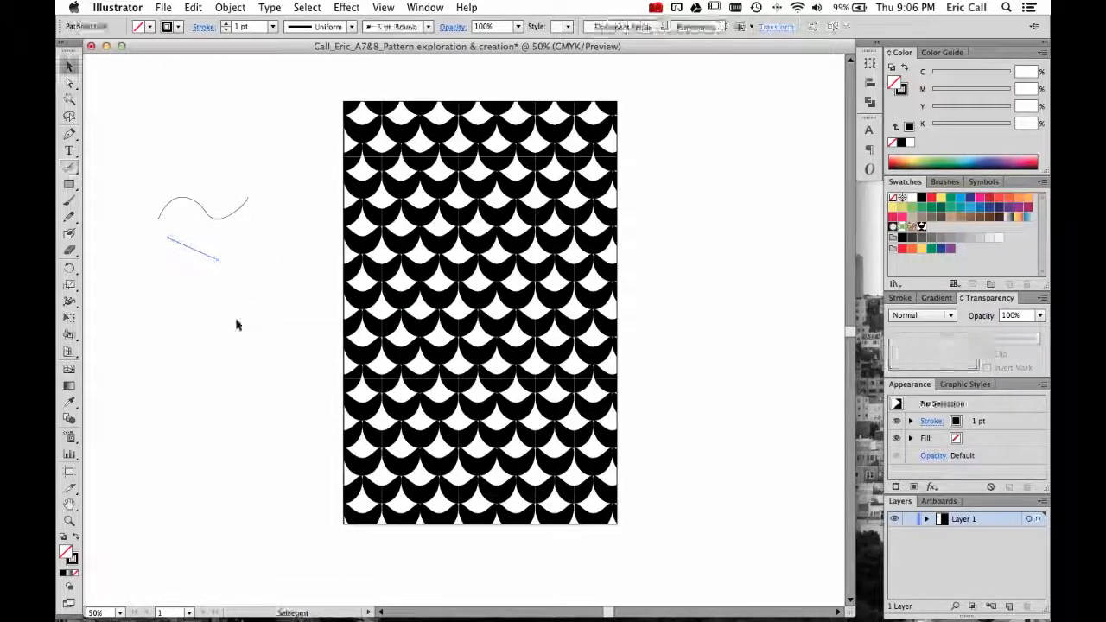
left_click_drag(148, 170, 249, 278)
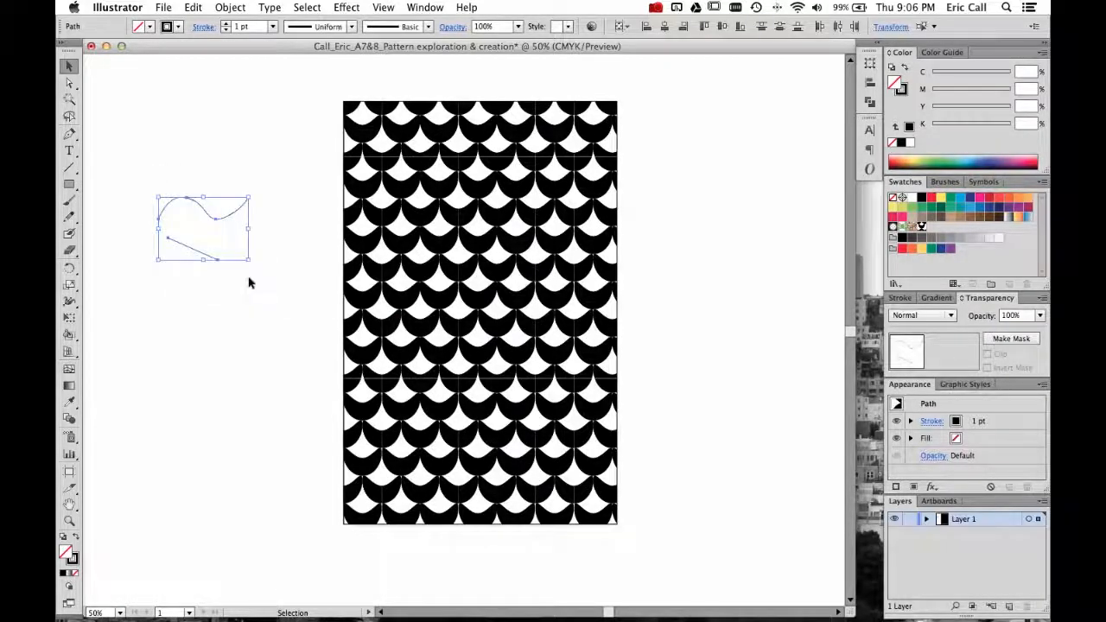
key("Delete")
- Rotate only the pattern fill inside the artboard-sized rectangle by 90 degrees, and again until the crescents arch upward
left_click(403, 247)
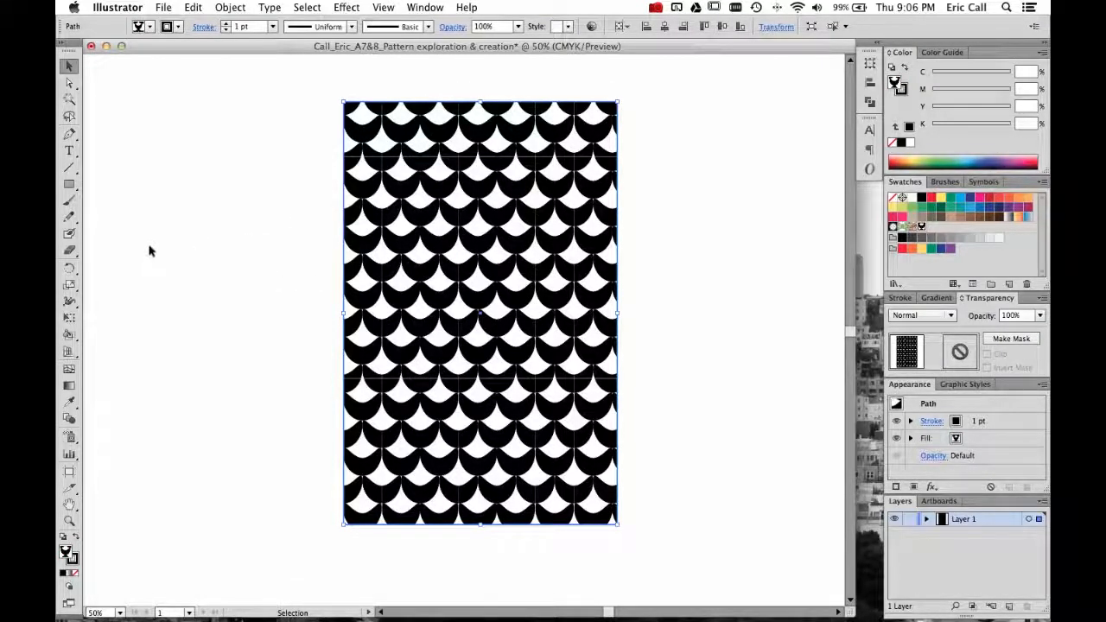
key("r")
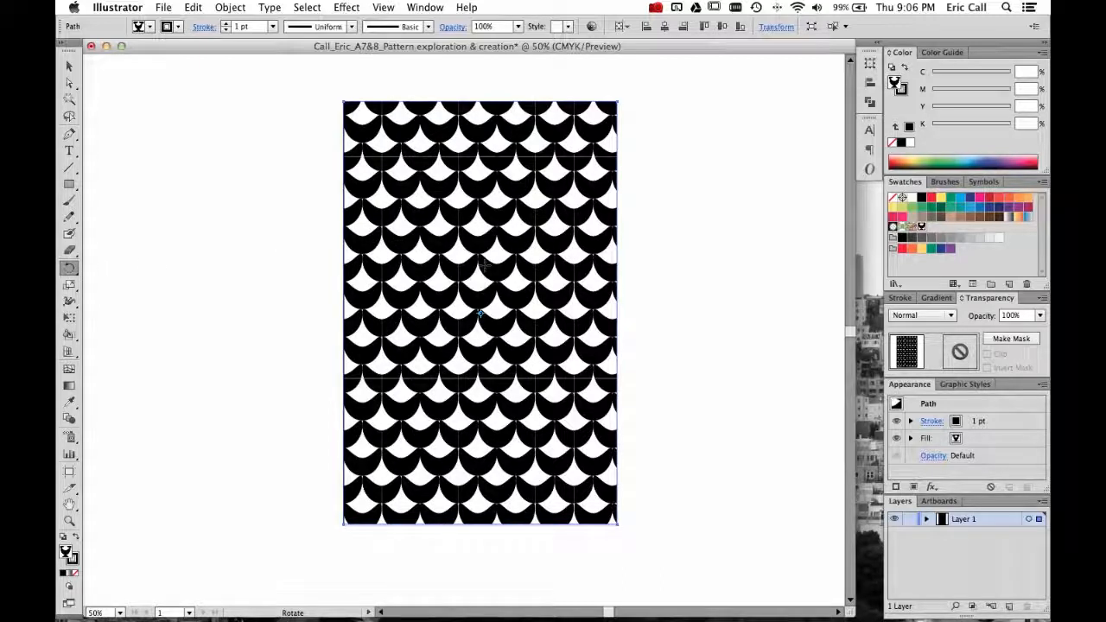
left_click_drag(474, 172, 637, 308)
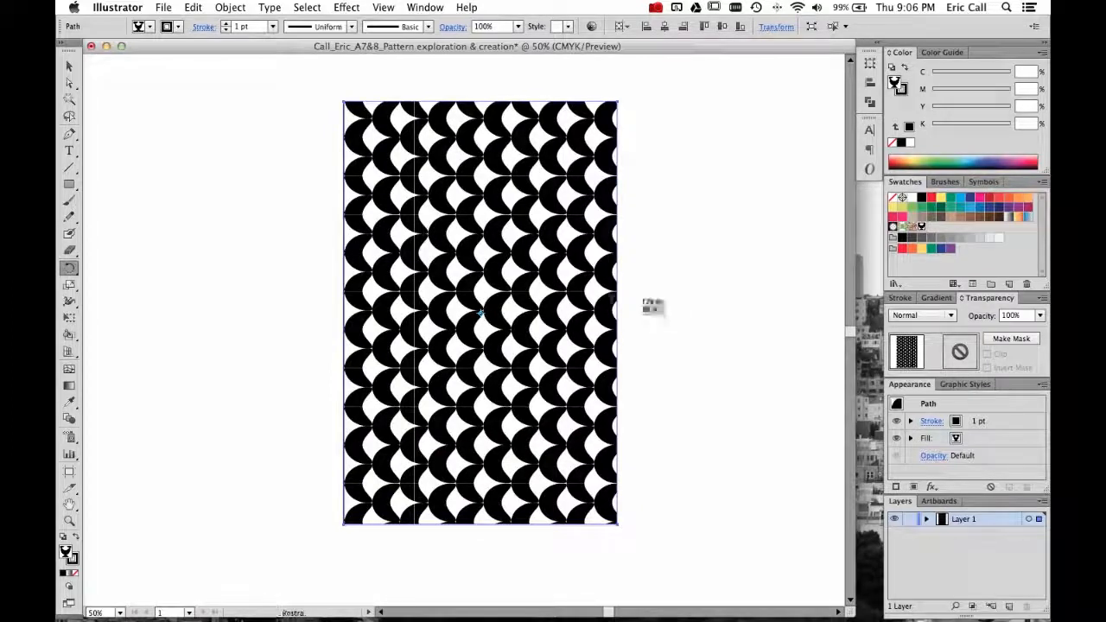
left_click_drag(549, 161, 700, 324)
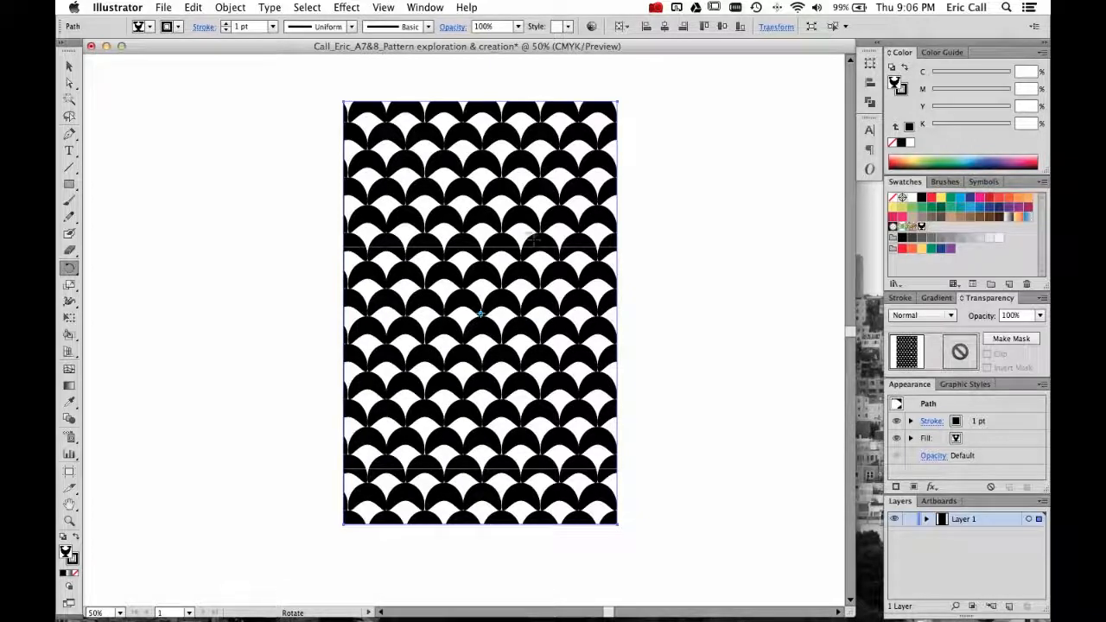
- Scale only the rectangle's pattern fill down to small crescents, undoing the extreme horizontal stretch
left_click(69, 284)
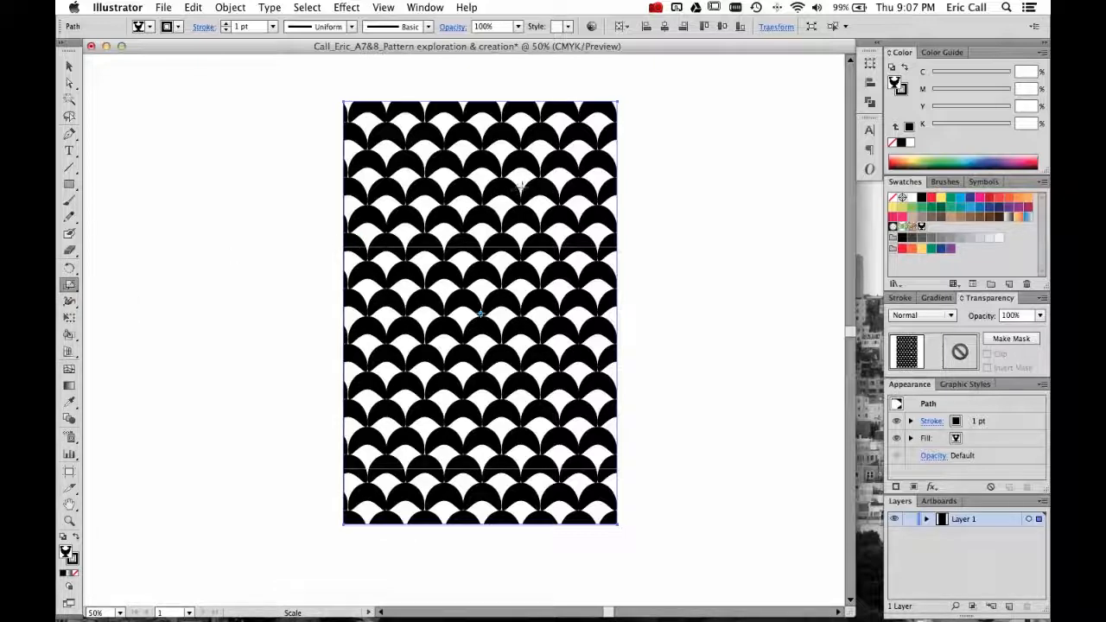
left_click_drag(543, 181, 520, 229)
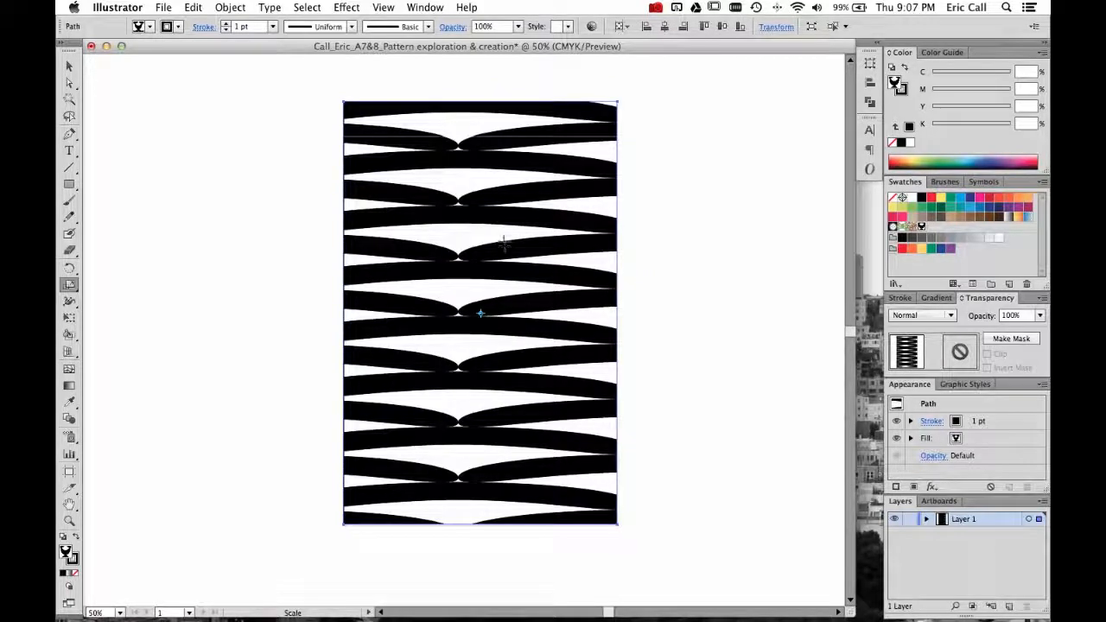
key("super+z")
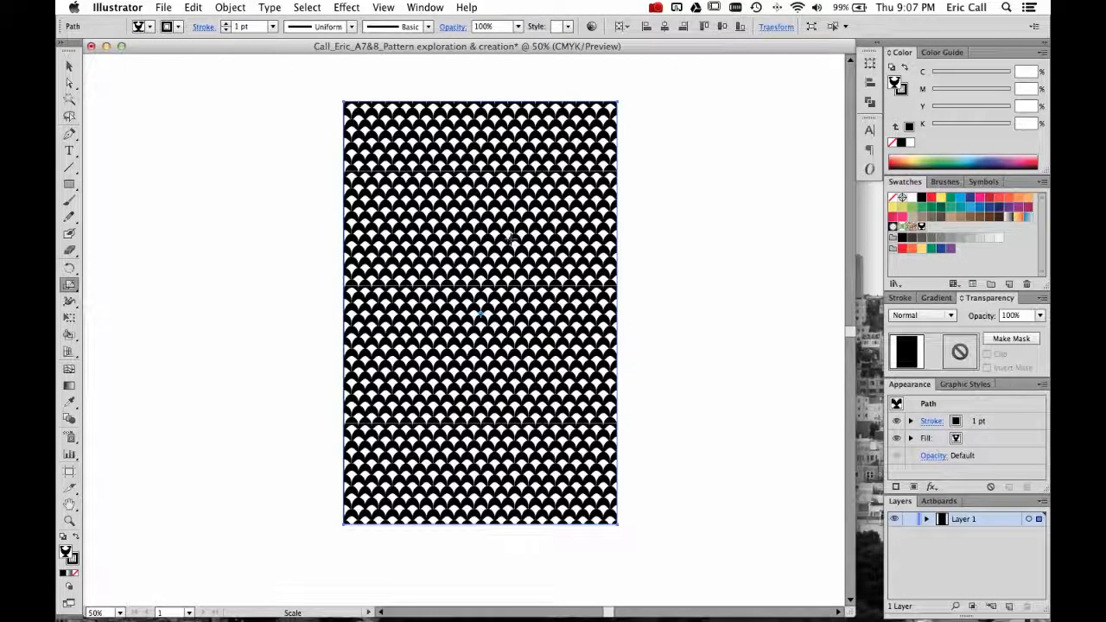
- Try narrowing and flattening the pattern fill with uneven scaling, undoing each distortion
mouse_move(499, 250)
left_mouse_down()
mouse_move(527, 230)
mouse_move(500, 231)
mouse_move(488, 249)
mouse_move(507, 243)
left_mouse_up()
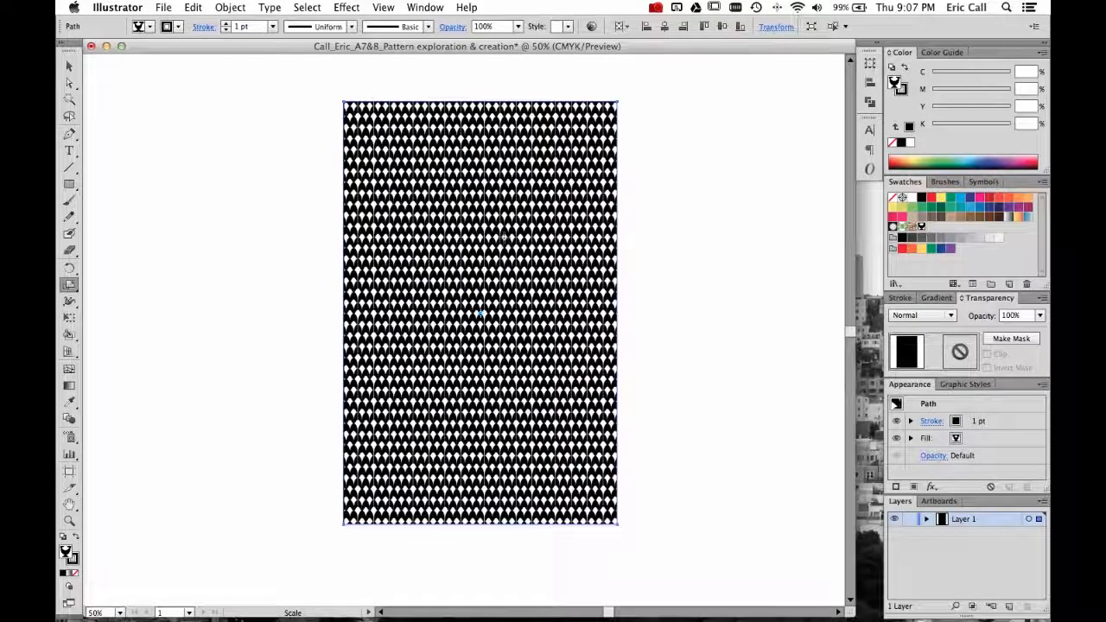
key("super+z")
key("super+z")
key("super+z")
key("super+z")
key("super+z")
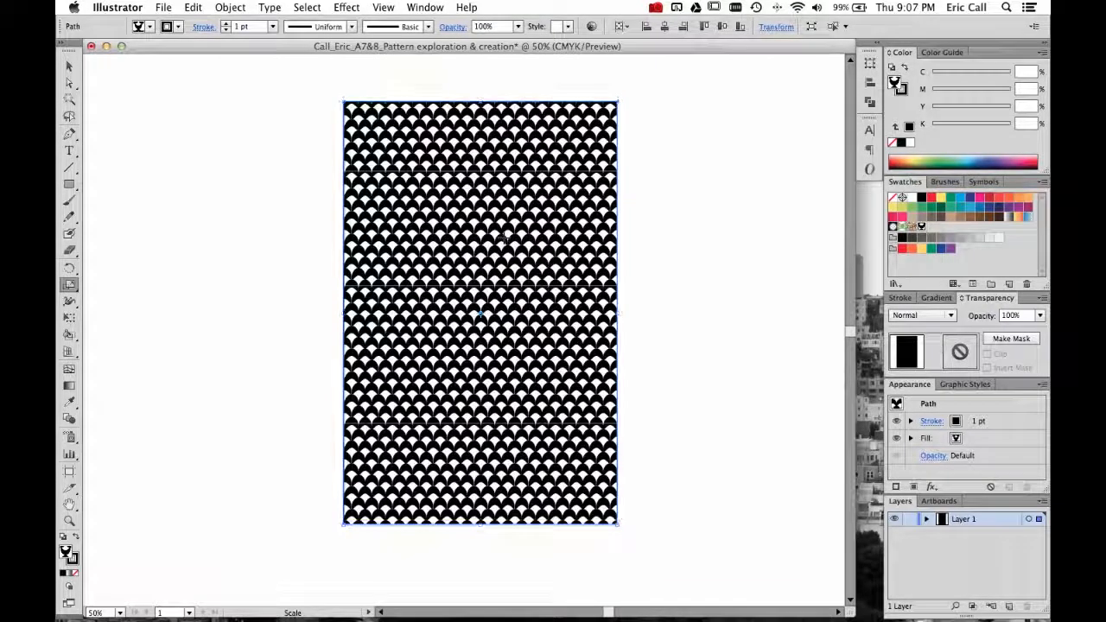
mouse_move(508, 243)
left_mouse_down()
mouse_move(505, 231)
mouse_move(484, 238)
mouse_move(499, 231)
mouse_move(508, 250)
mouse_move(494, 249)
left_mouse_up()
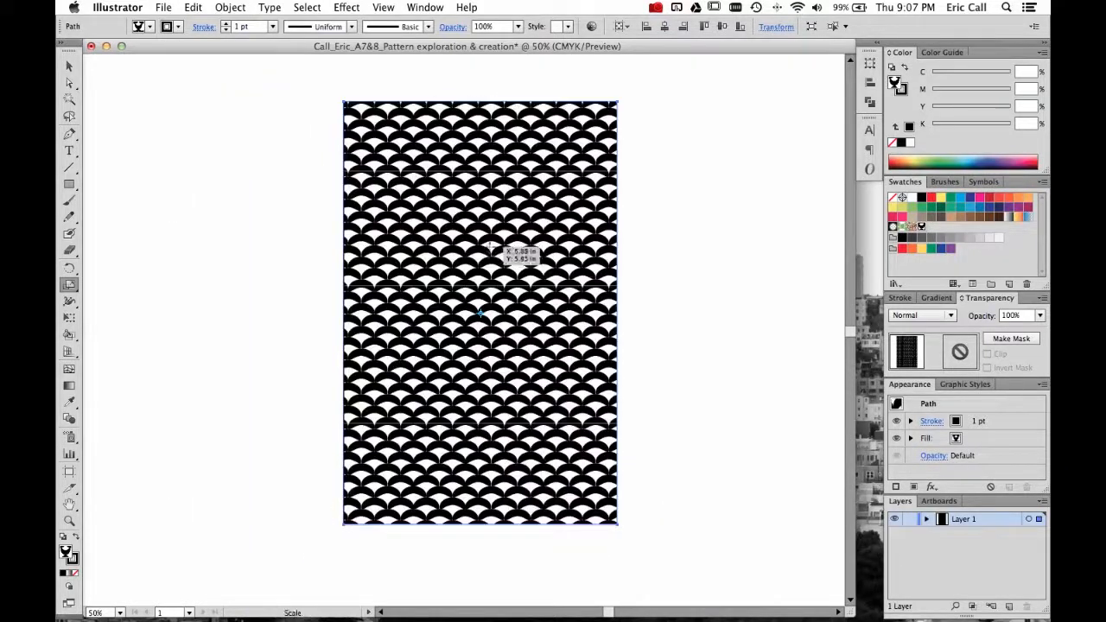
key("super+z")
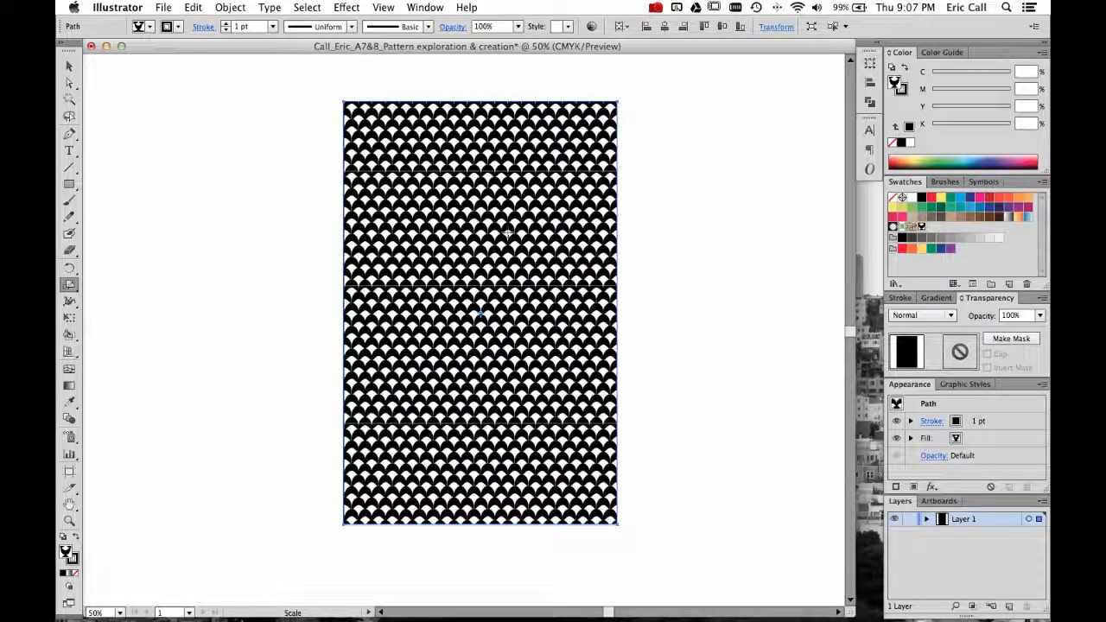
- Enlarge only the pattern fill to medium-sized crescents in two passes, keeping the rectangle's size, and reselect the rectangle
left_click_drag(534, 209, 516, 232)
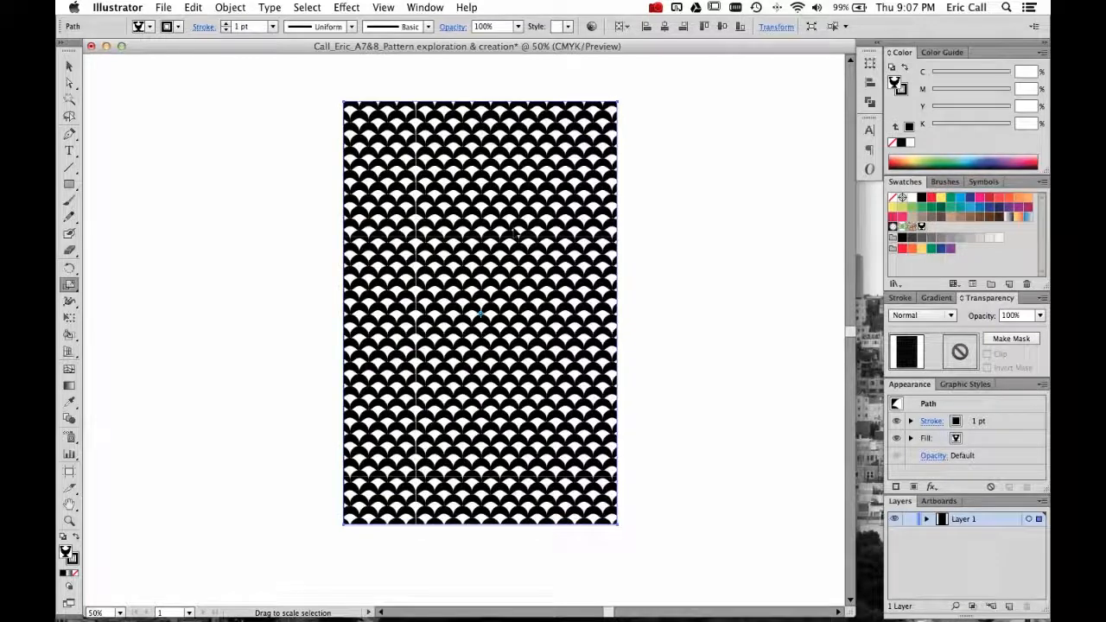
left_click_drag(516, 231, 490, 245)
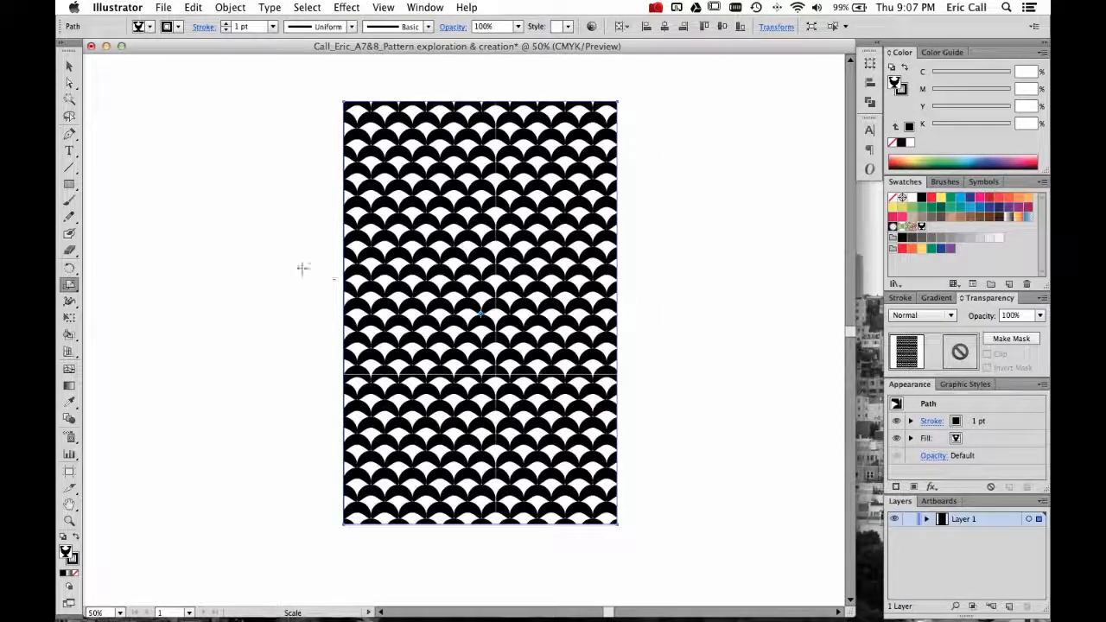
key("v")
left_click(245, 227)
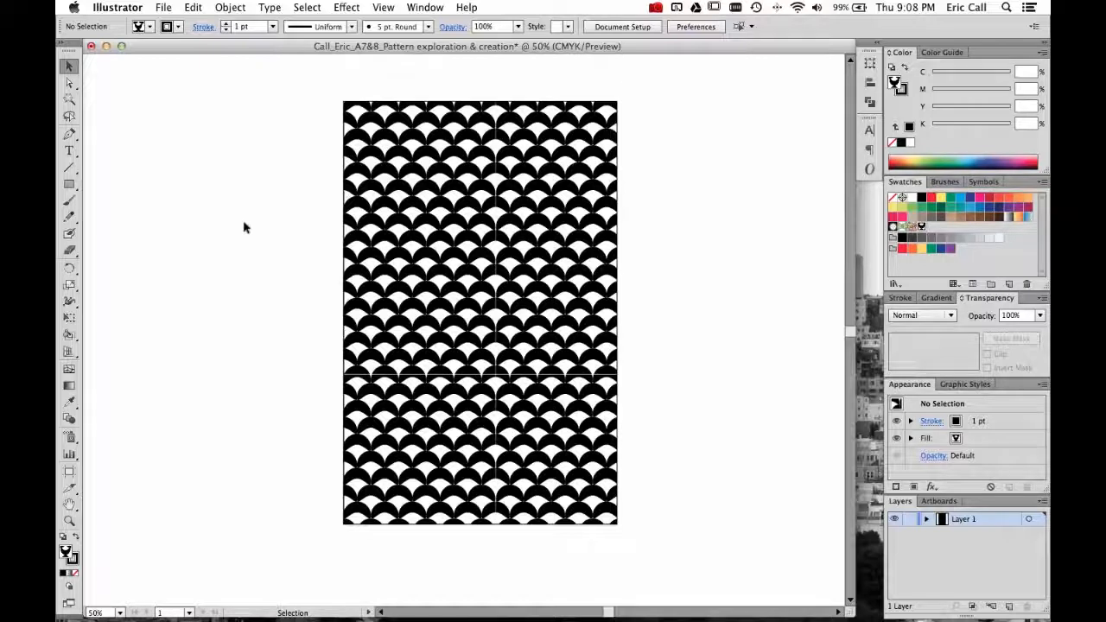
left_click(400, 228)
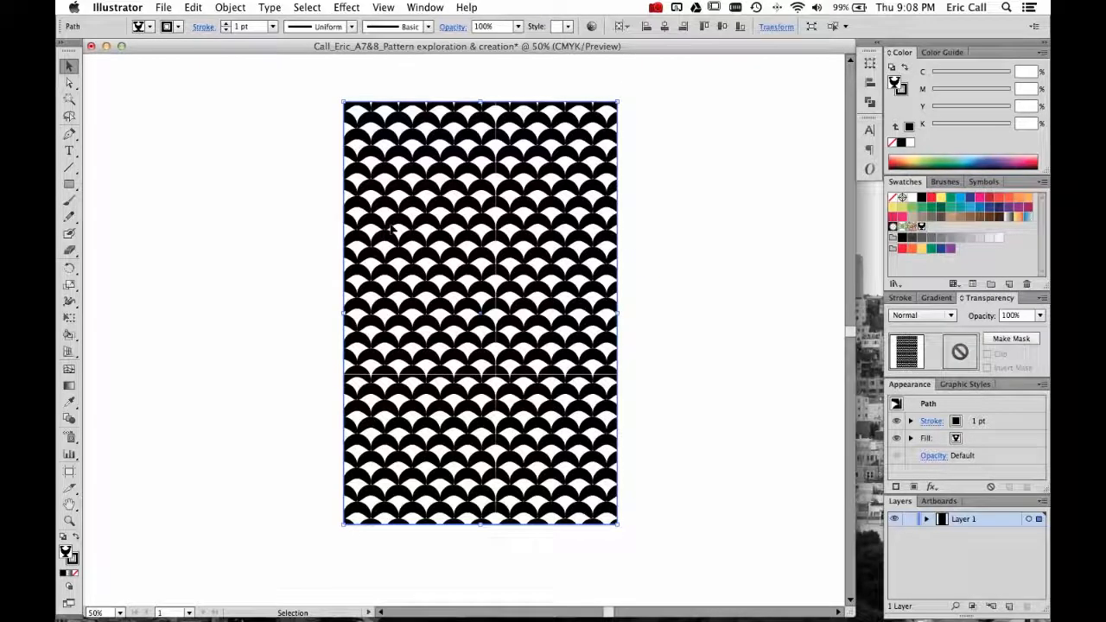